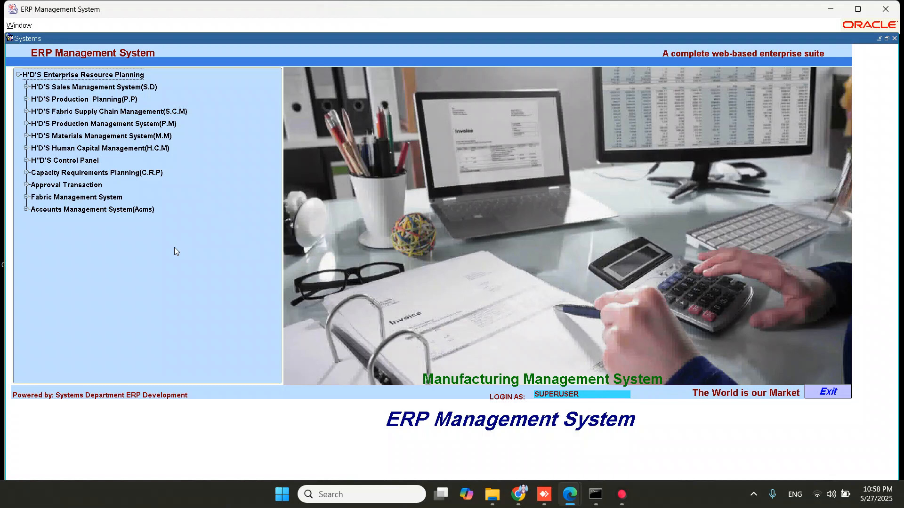
Expand Sales Management System > Forms Oms > Merchandising Forms and open the Customer Sales Order form
click(27, 86)
click(27, 86)
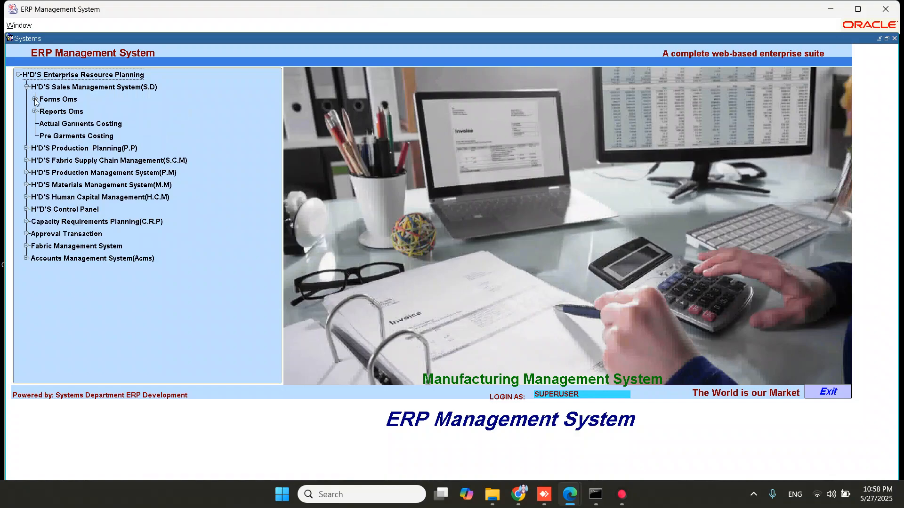
click(35, 99)
click(43, 136)
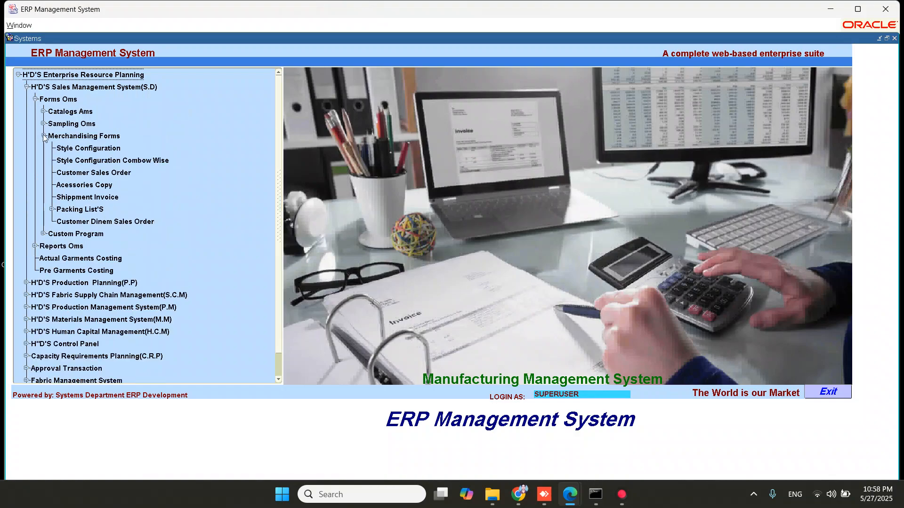
double_click(96, 174)
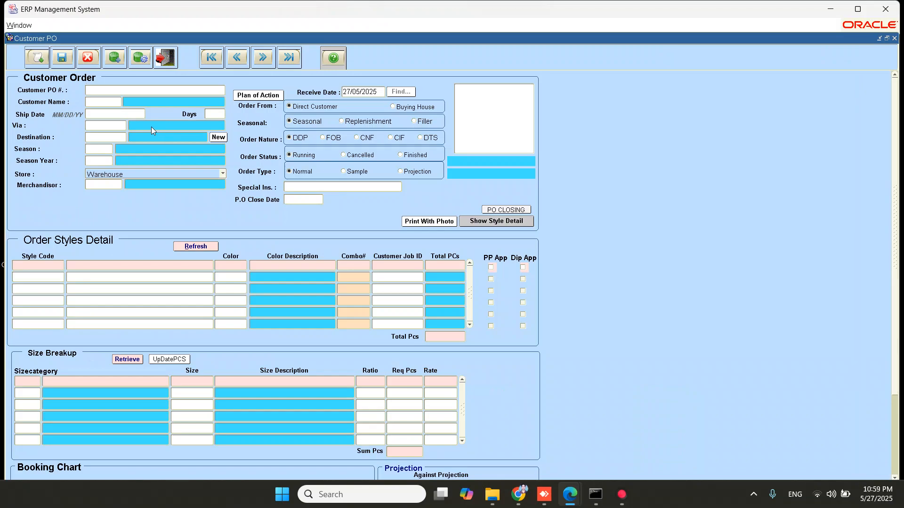
Enter PO number 01012025 and choose VX3 as the customer
text(01012025)
key(Tab)
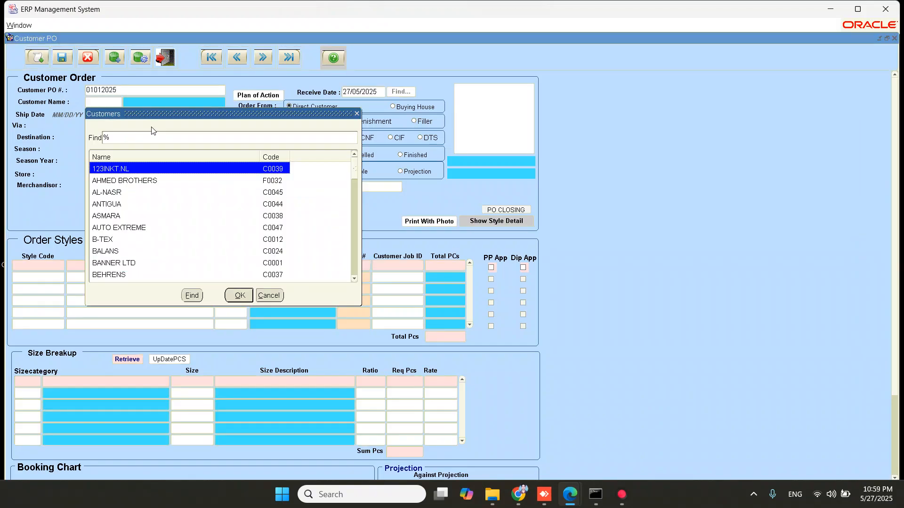
text(vX3)
key(Return)
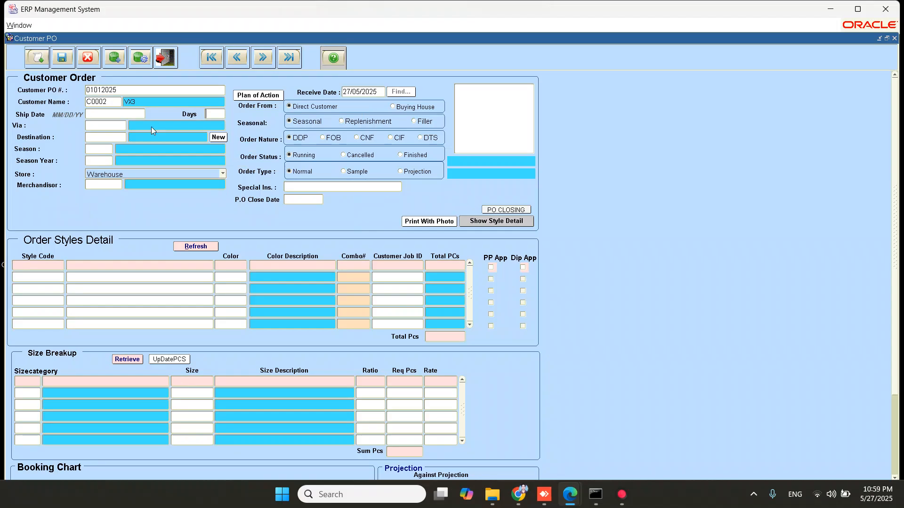
Try days-to-ship values of 90, 60 and 30 to recalculate the ship date
key(Tab)
text(9)
key(Tab)
double_click(219, 117)
text(60)
key(Tab)
double_click(219, 117)
text(30)
key(Tab)
Set the ship date to 07/07/2025 directly and clear the days value
click(128, 114)
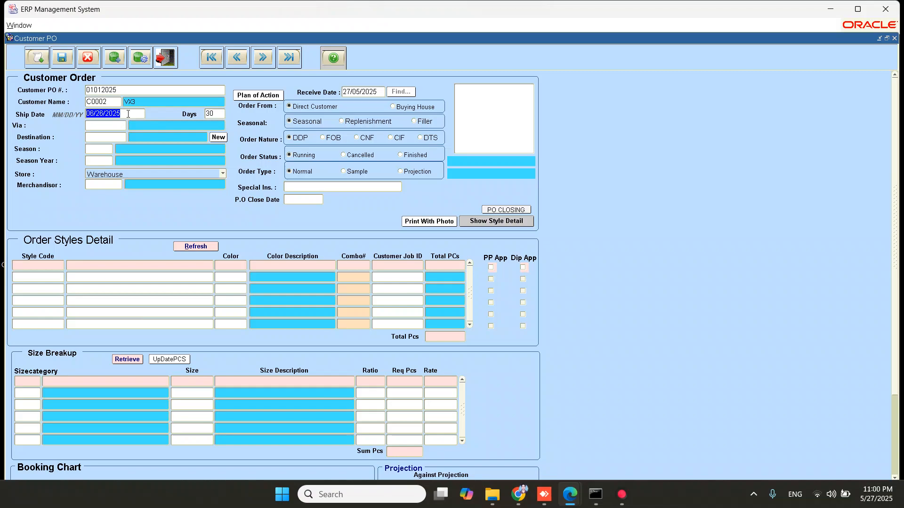
text(07072025)
key(Tab)
click(219, 113)
click(116, 128)
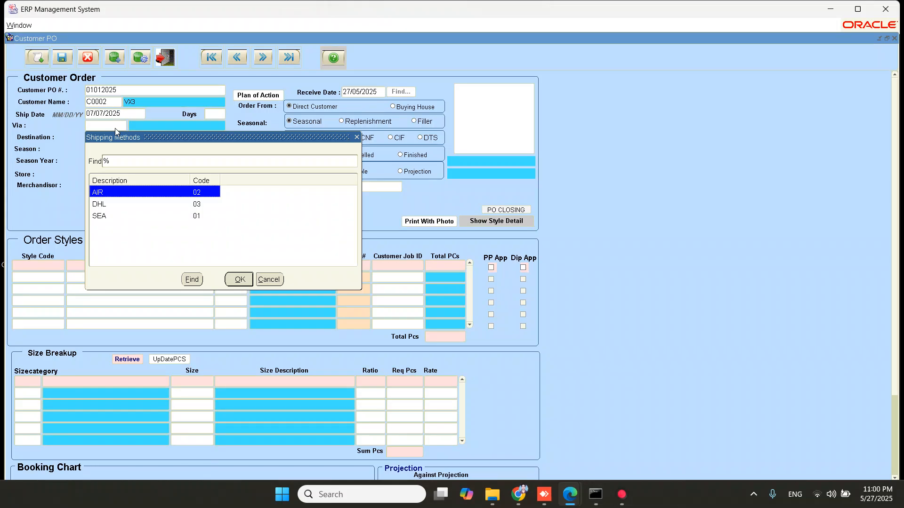
Set the shipping method to SEA and the destination to UK
key(Down)
key(Down)
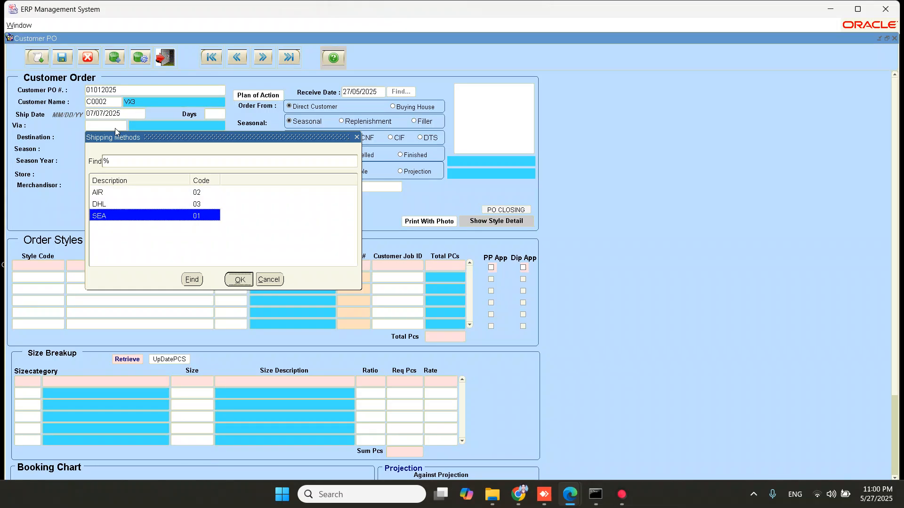
key(Return)
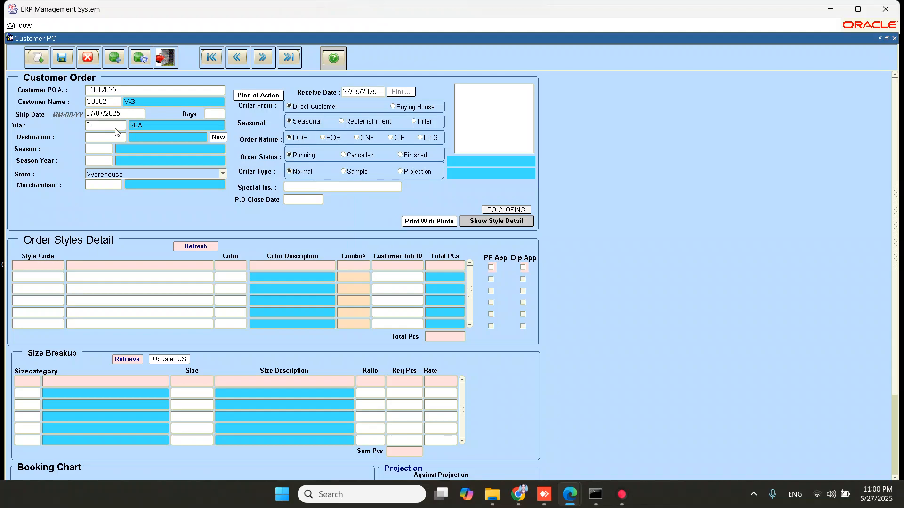
key(F9)
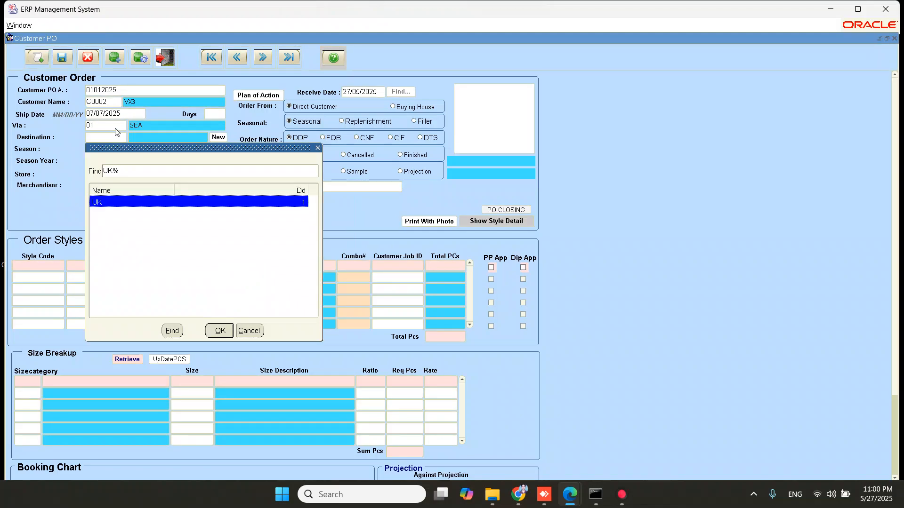
key(Return)
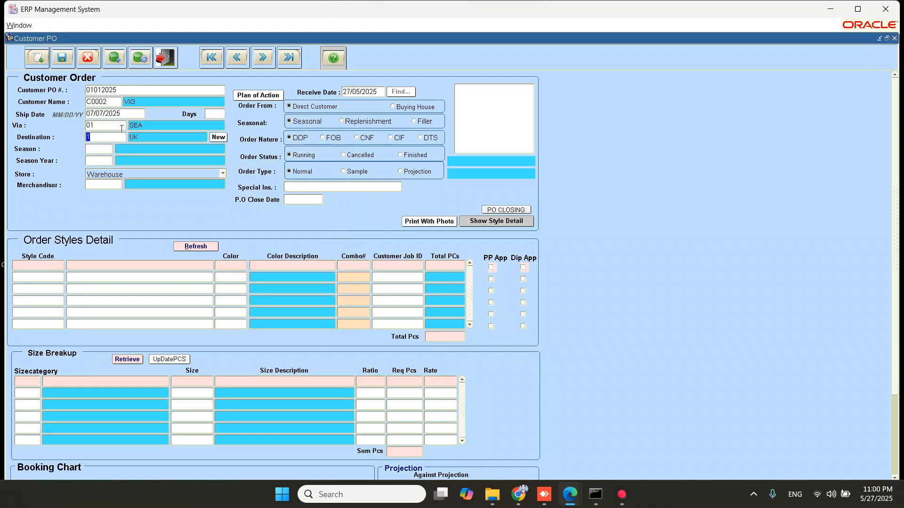
Choose ALLS as the season from the seasons list
click(214, 139)
key(ctrl+l)
key(Down)
key(Down)
key(Down)
key(Down)
key(Down)
key(Down)
key(Down)
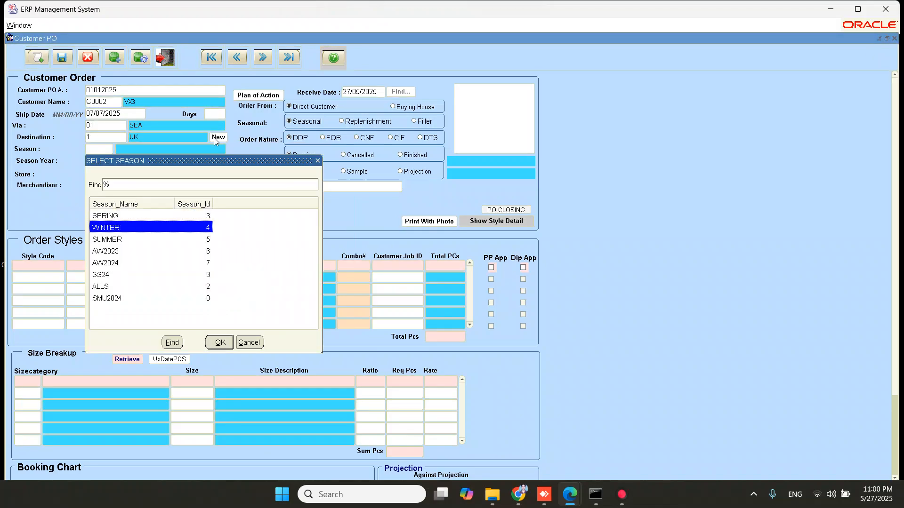
key(Up)
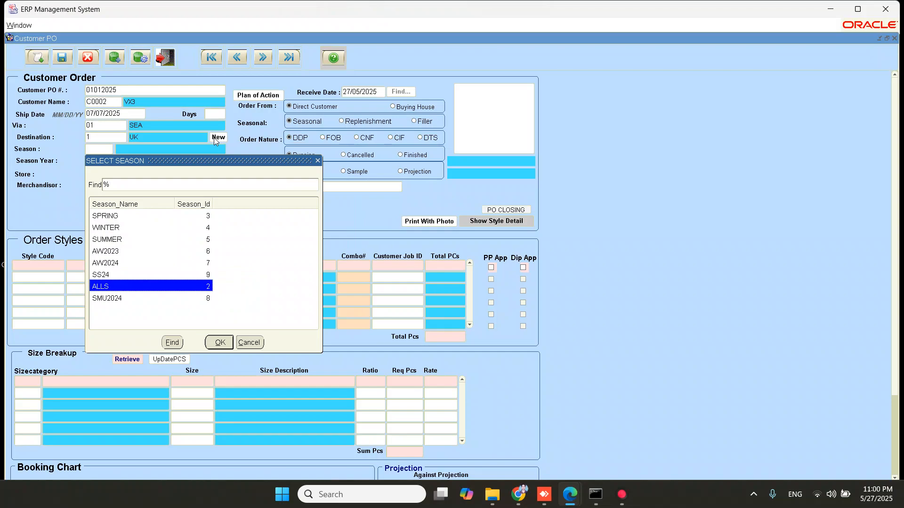
key(Return)
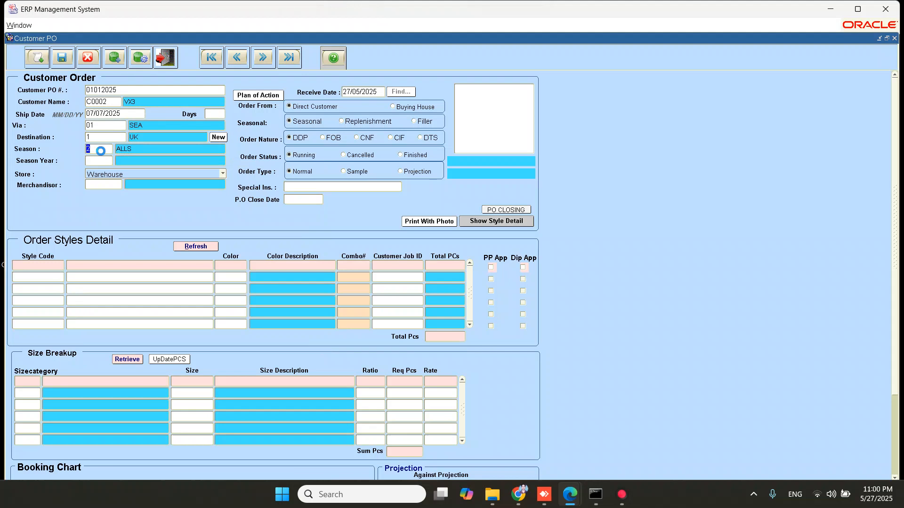
Pick 2024 as the season year
click(93, 160)
key(F9)
key(Down)
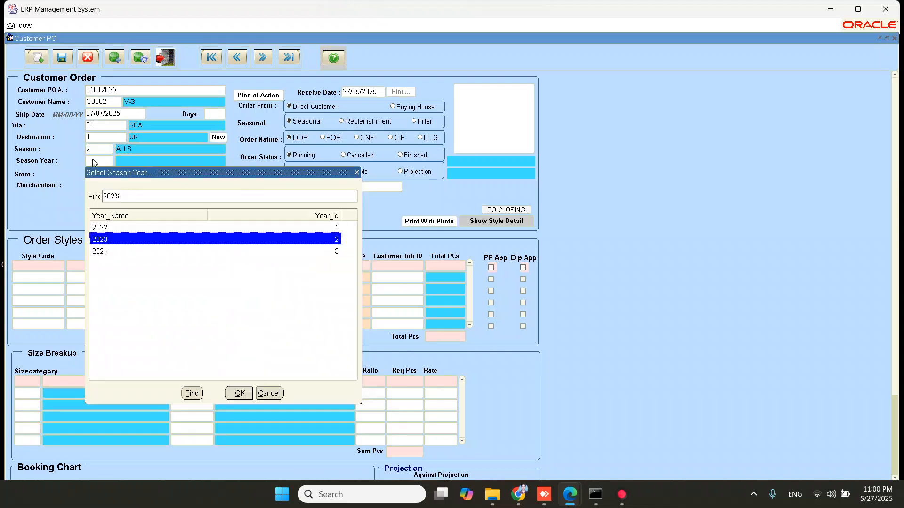
key(Up)
key(Down)
key(Up)
key(Down)
key(Down)
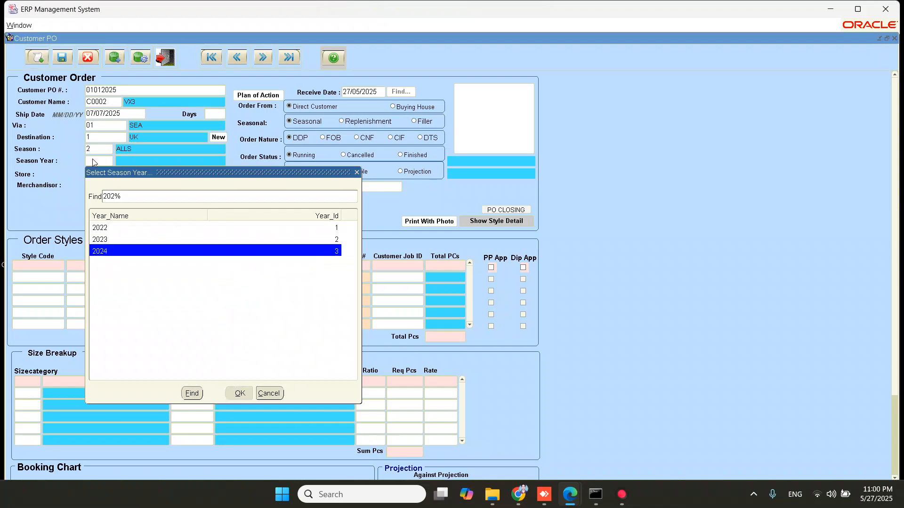
key(Return)
key(Tab)
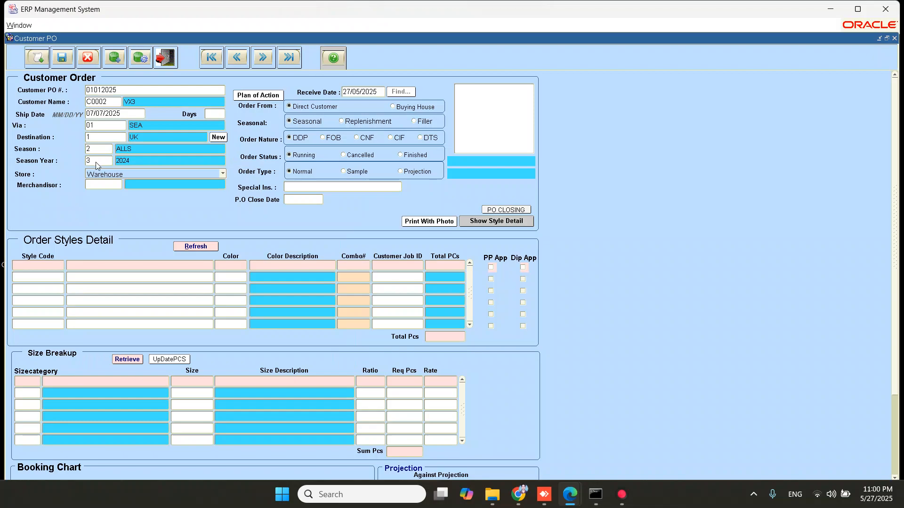
click(120, 177)
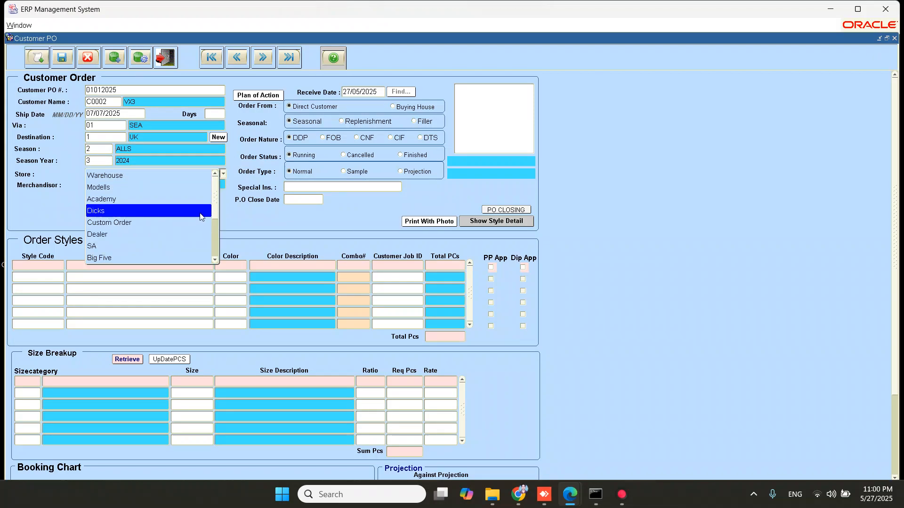
Keep Warehouse as the store
click(213, 234)
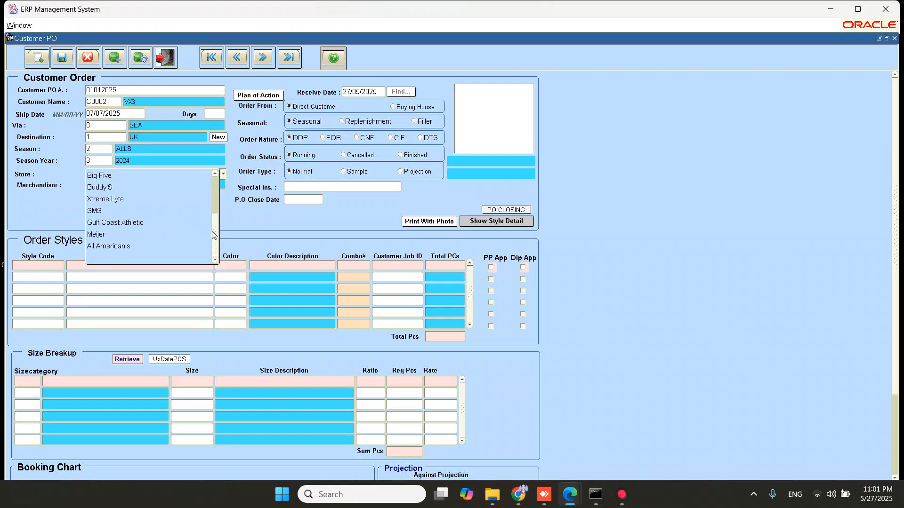
scroll(212, 234, up, 3)
click(151, 177)
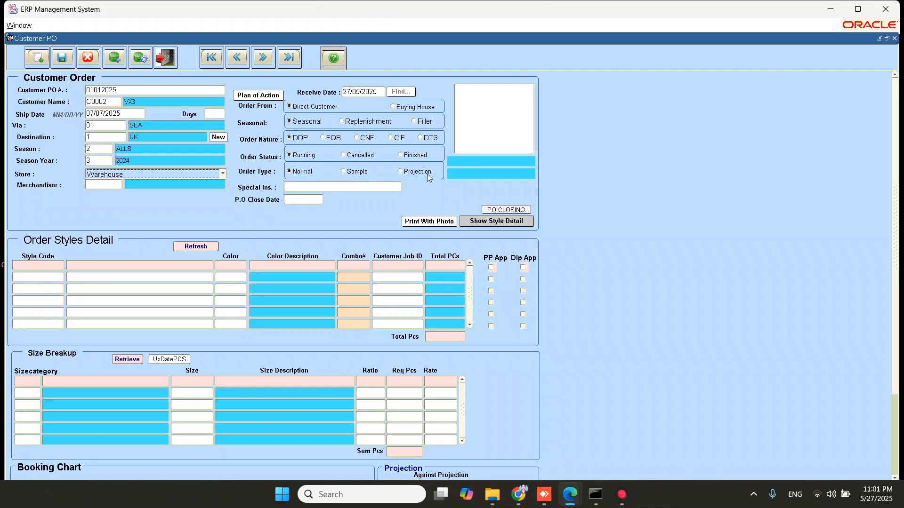
Enter 'dfdsfds' as the special instructions and maximize the ERP window
click(335, 187)
text(dfdsfds)
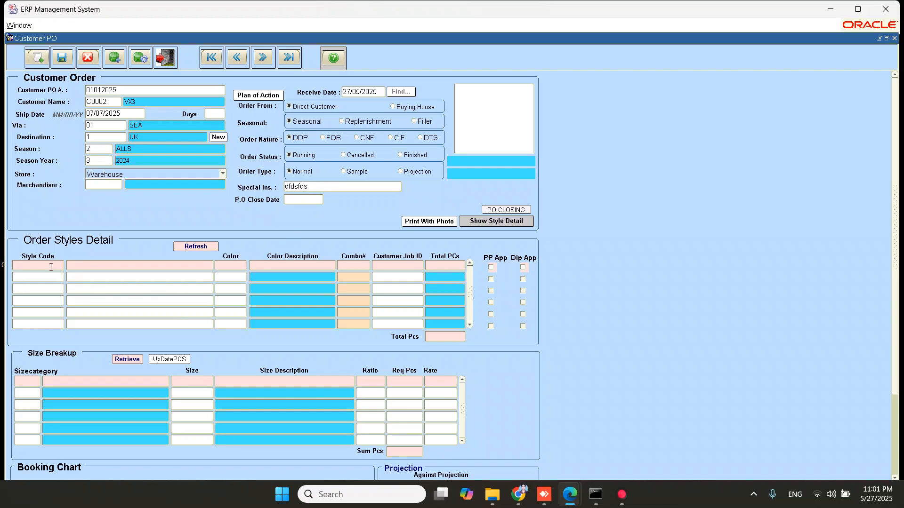
click(858, 9)
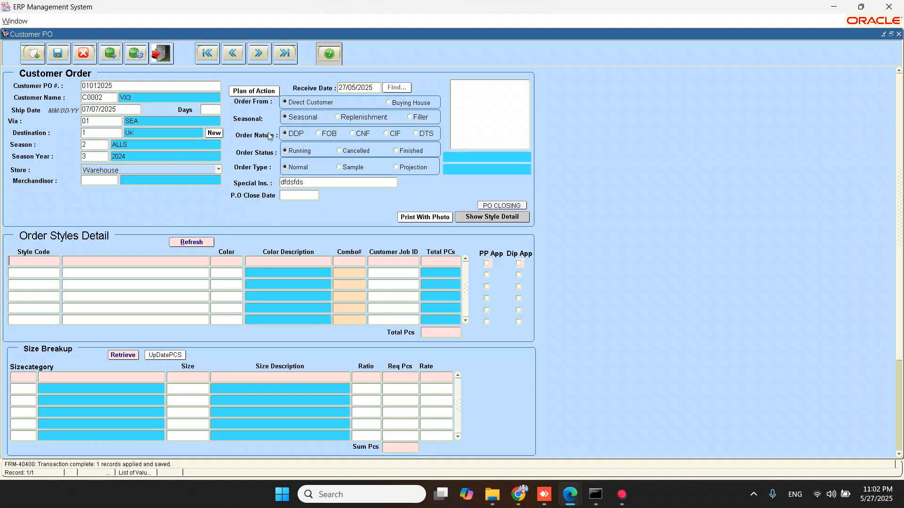
Put style 2217-NEWPORT on the order line with its only colour
key(ctrl+l)
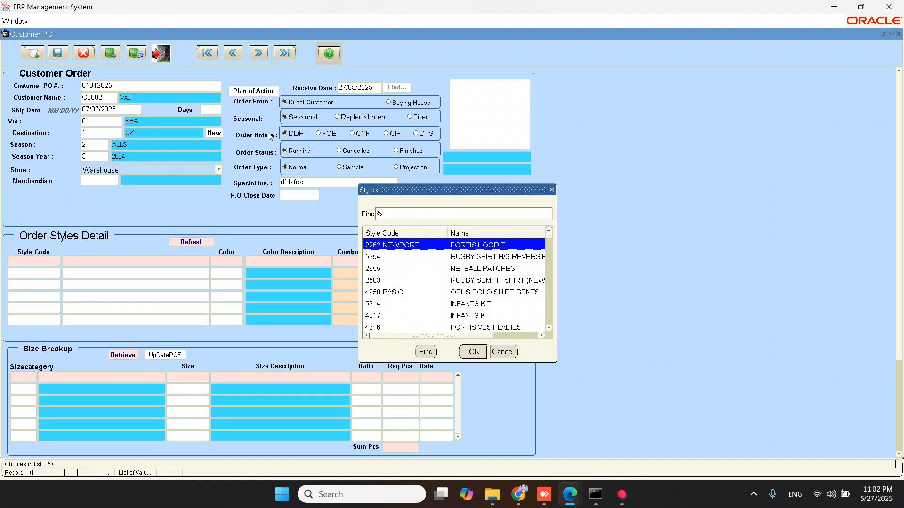
key(Down)
key(Down)
key(Down)
key(Down)
key(Down)
key(Down)
key(Down)
key(Down)
key(Down)
key(Down)
key(Down)
key(Down)
key(Down)
key(Down)
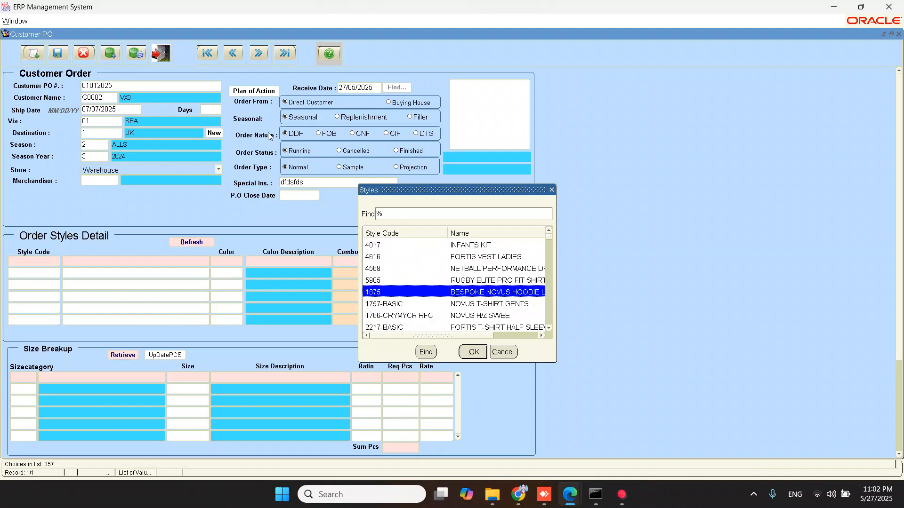
key(Up)
key(Up)
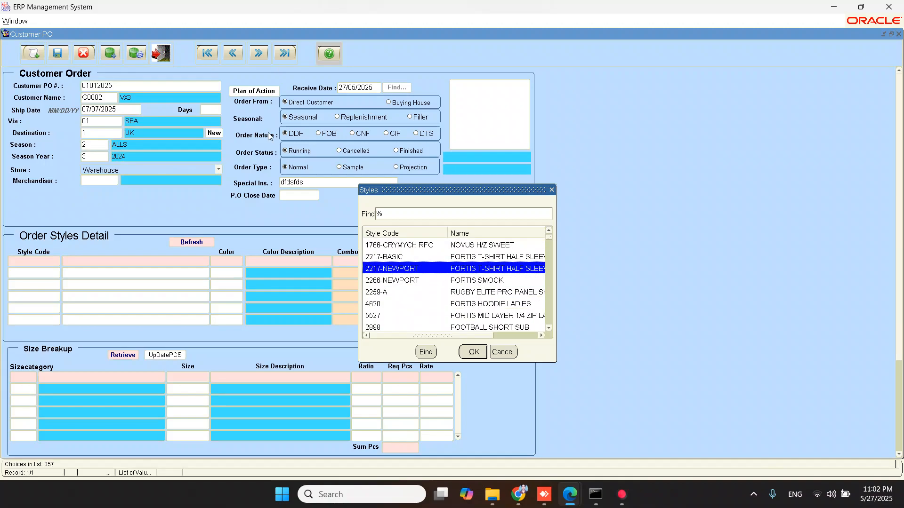
key(Return)
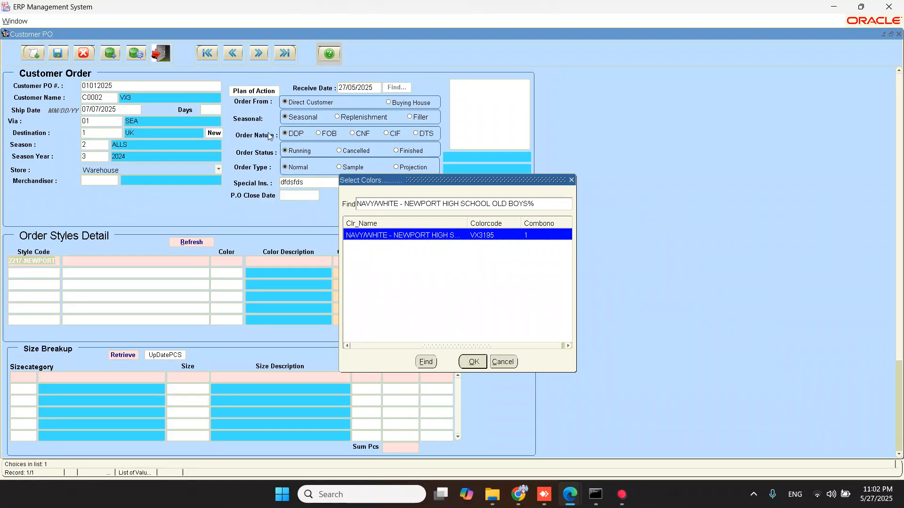
key(Return)
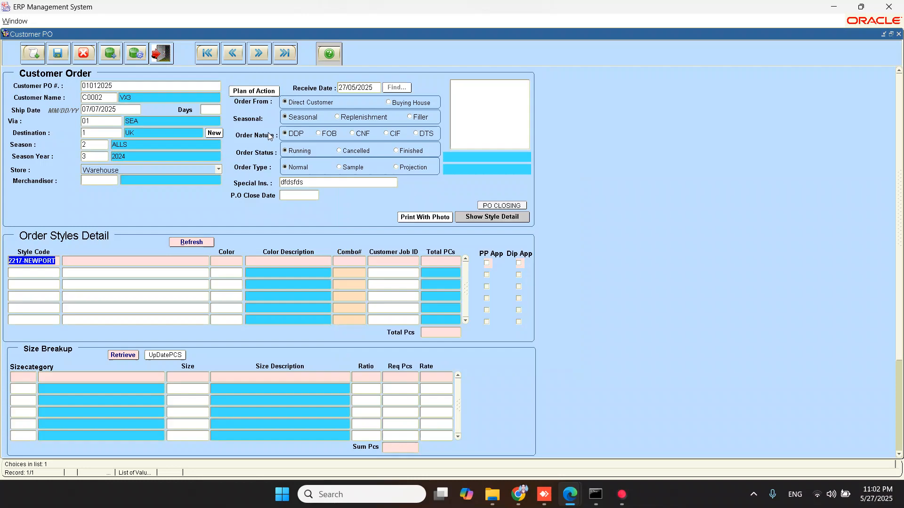
Replace it with style 5954 in colour SKY/NAVY/SKY/SCARLET
key(F9)
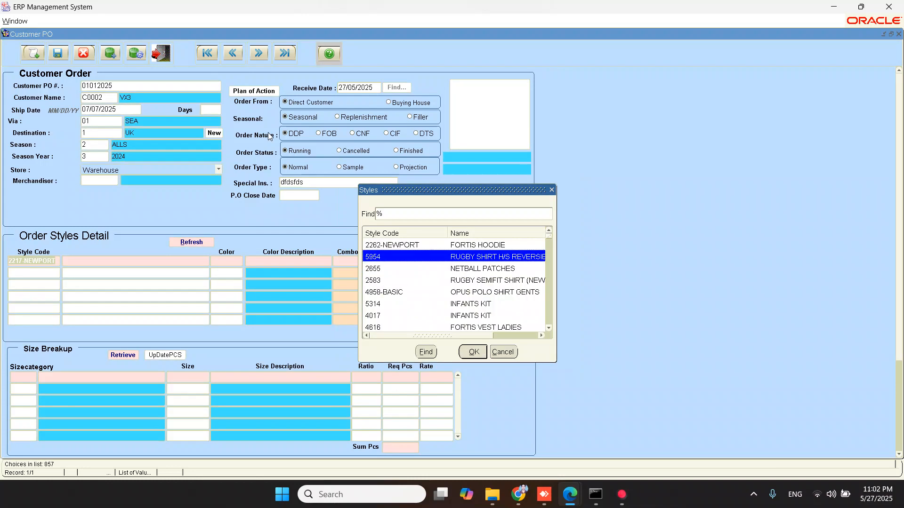
key(Return)
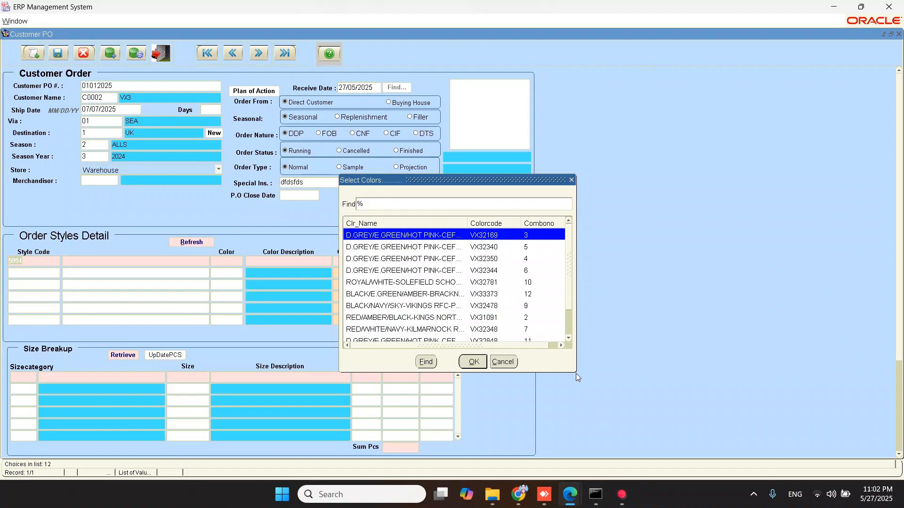
drag(575, 374, 780, 406)
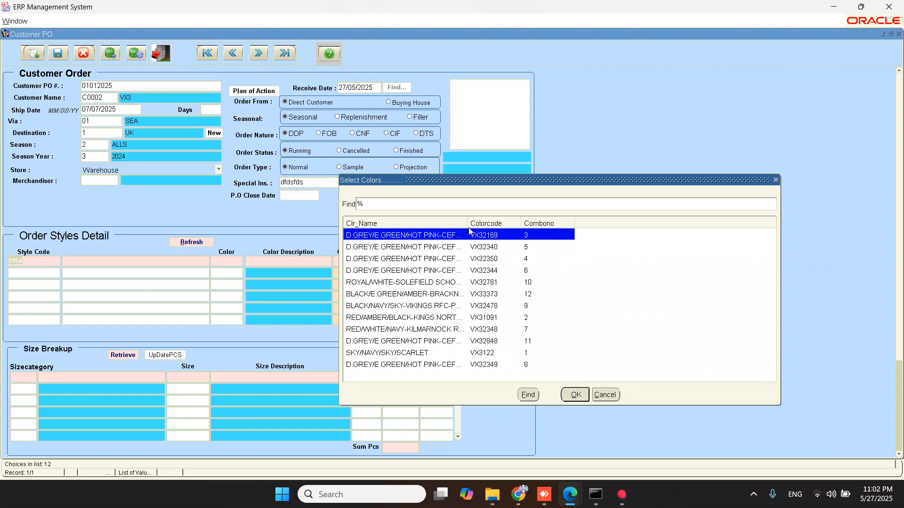
drag(469, 231, 572, 231)
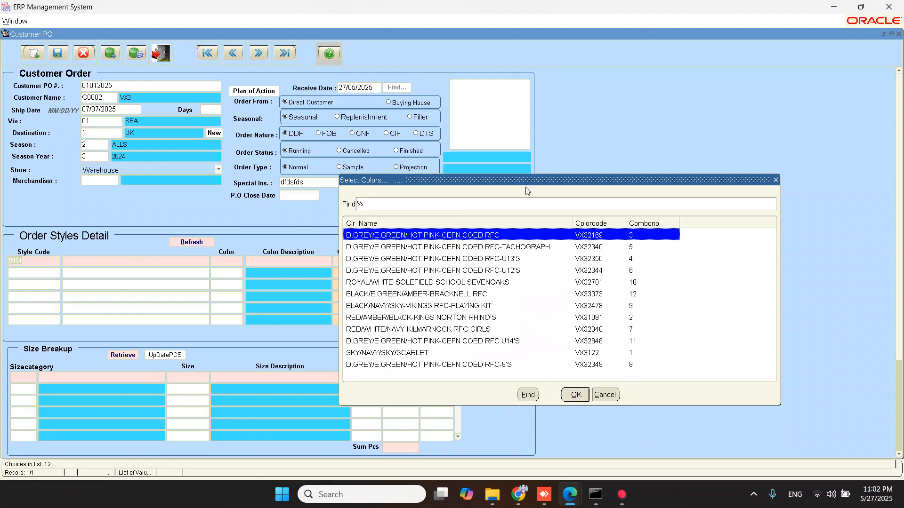
drag(521, 187, 337, 184)
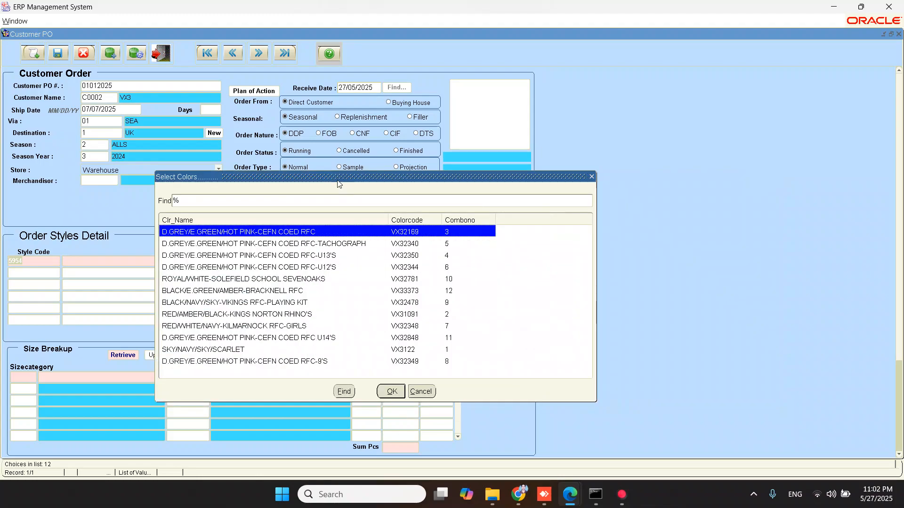
key(Down)
key(Down)
key(Down)
key(Down)
key(Down)
key(Down)
key(Down)
key(Down)
key(Down)
key(Down)
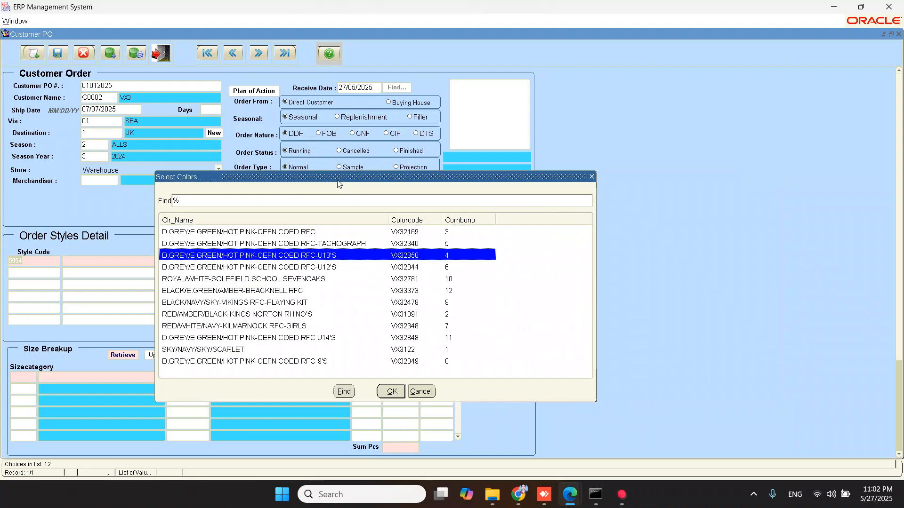
key(Return)
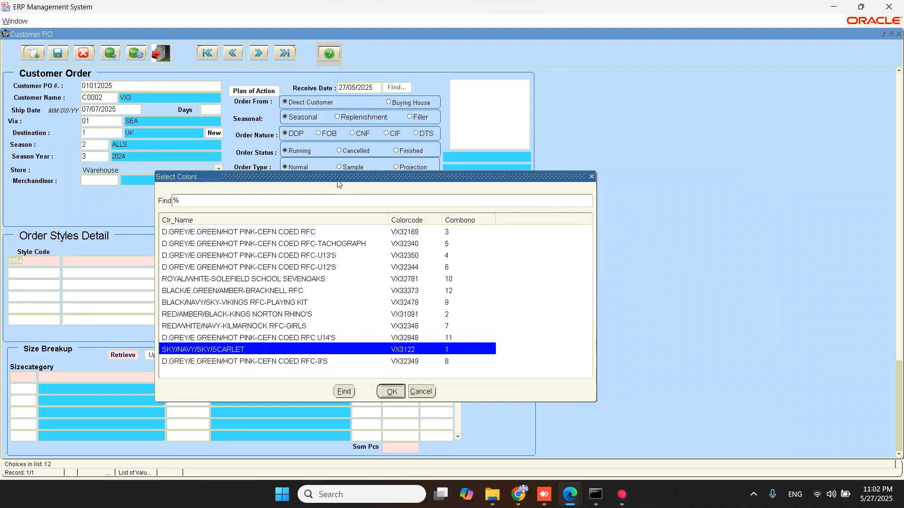
key(Return)
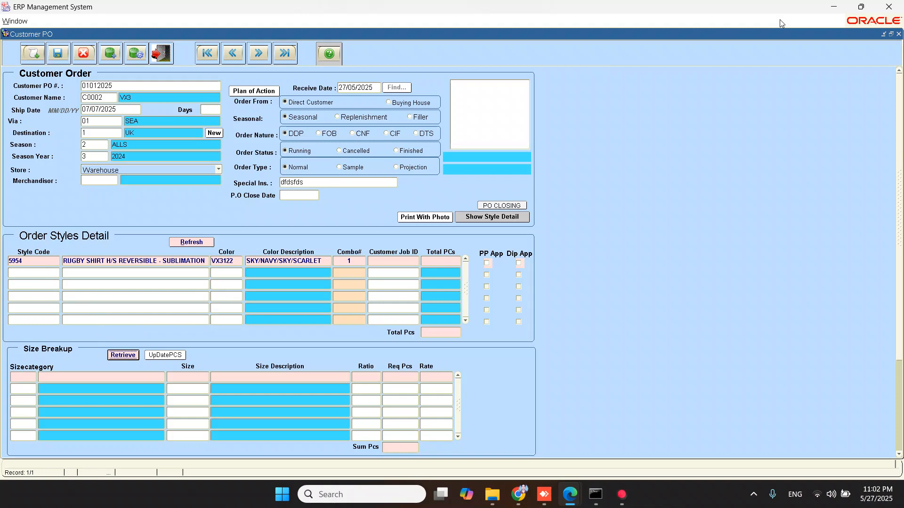
Choose the MEN'S size category and retrieve its size rows
click(27, 374)
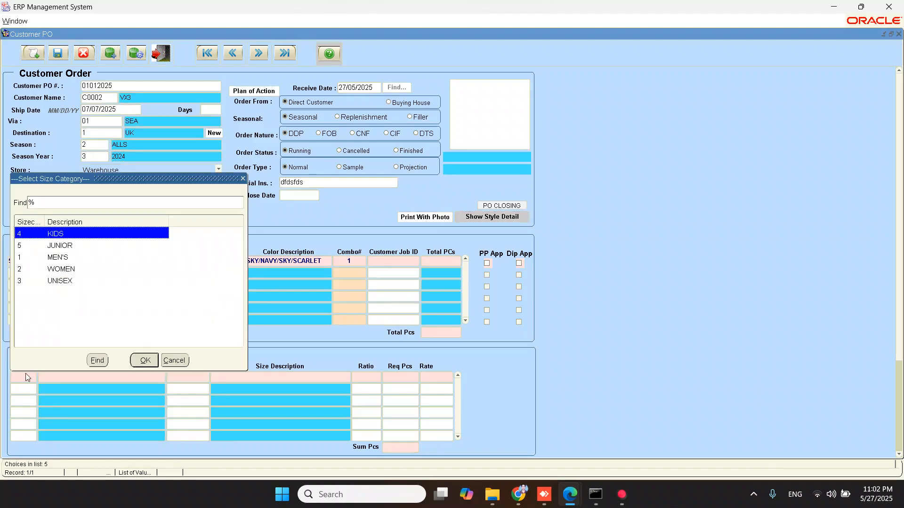
key(Down)
key(Down)
key(Down)
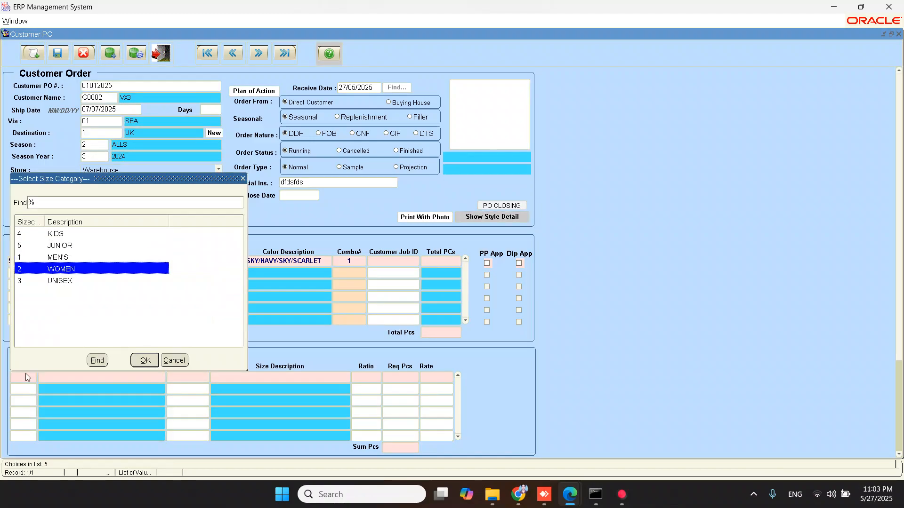
key(Up)
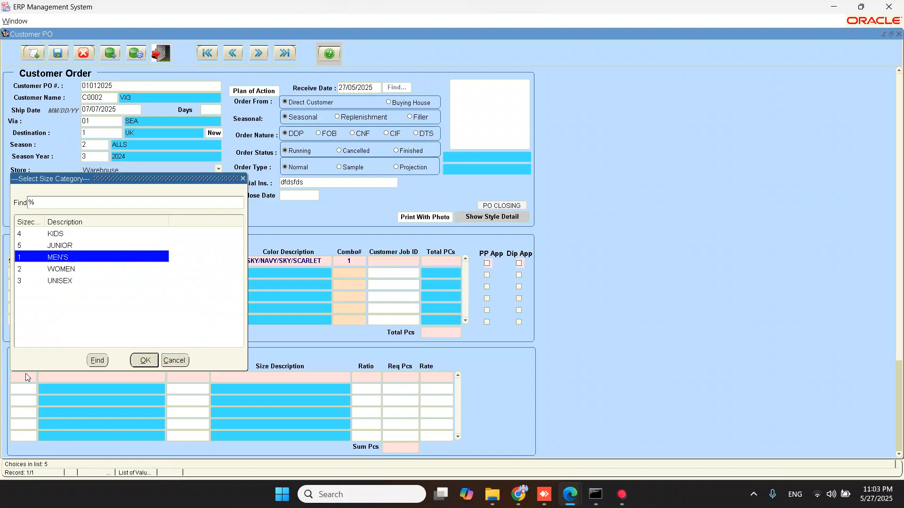
key(Up)
key(Down)
key(Return)
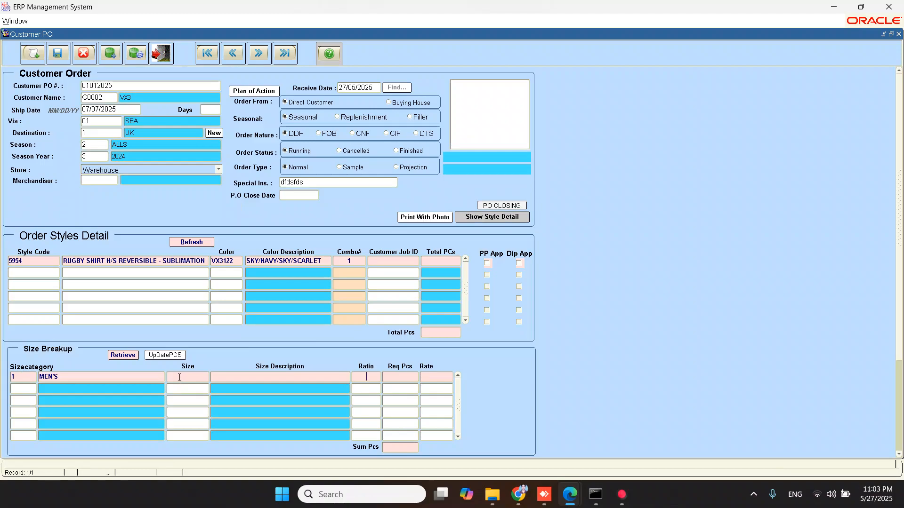
click(23, 378)
click(131, 357)
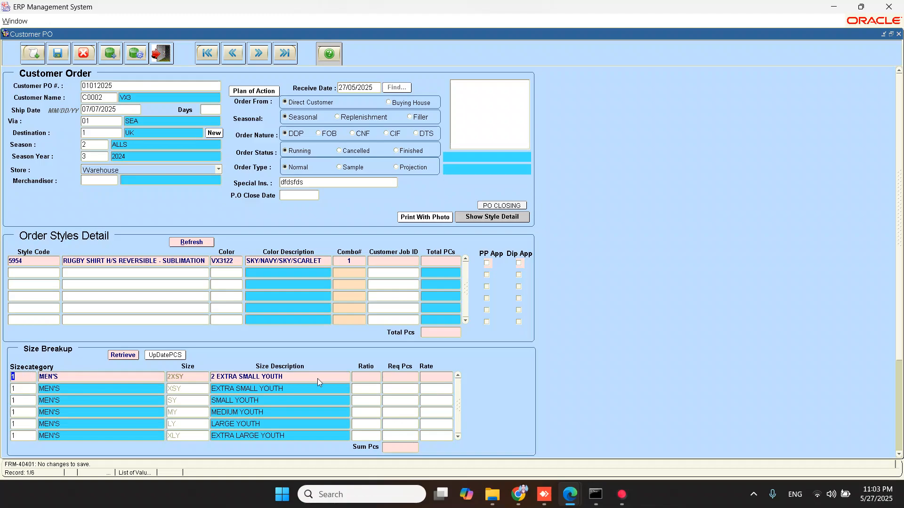
Enter required pieces 50, 20, 50, 20, 50 for 2XSY through LY and save
click(395, 377)
text(50)
key(Return)
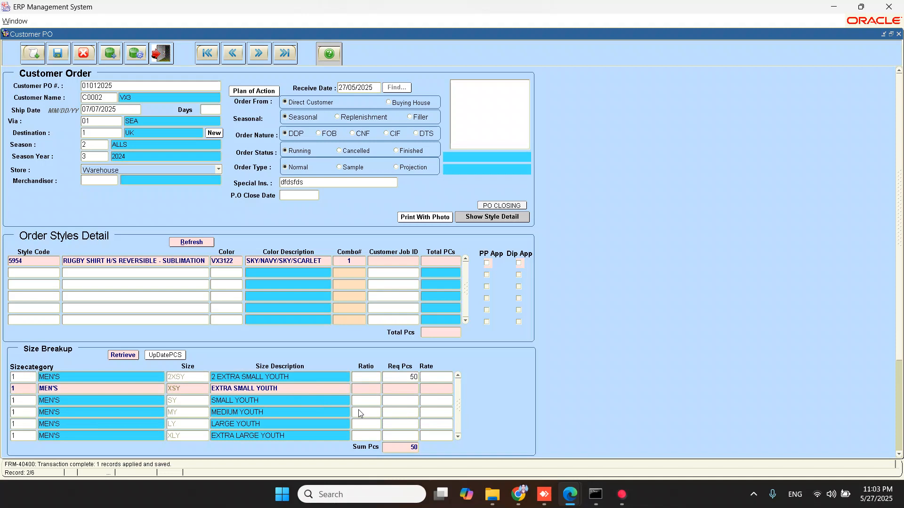
text(20)
key(Return)
text(50)
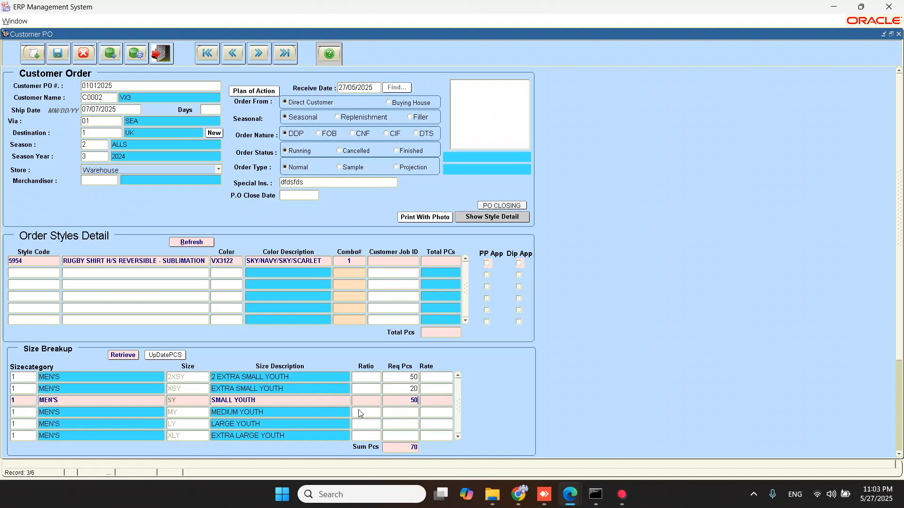
key(Return)
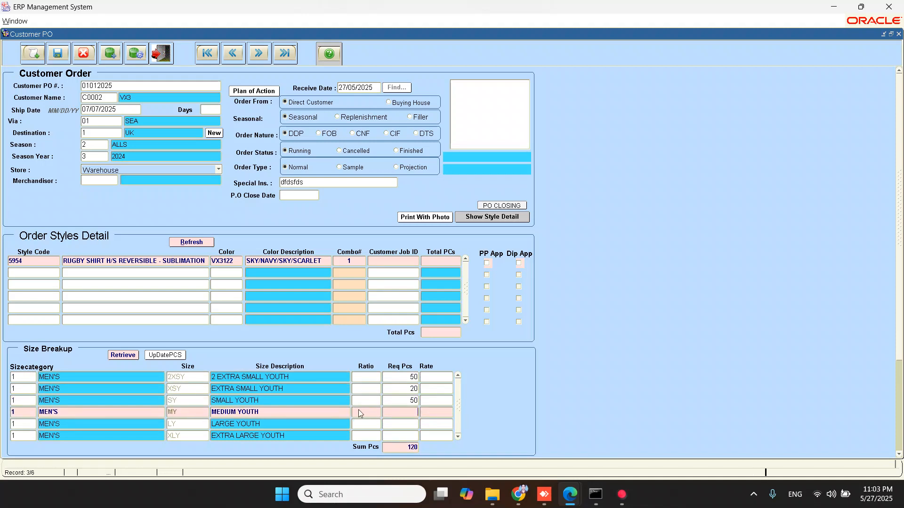
text(20)
key(Return)
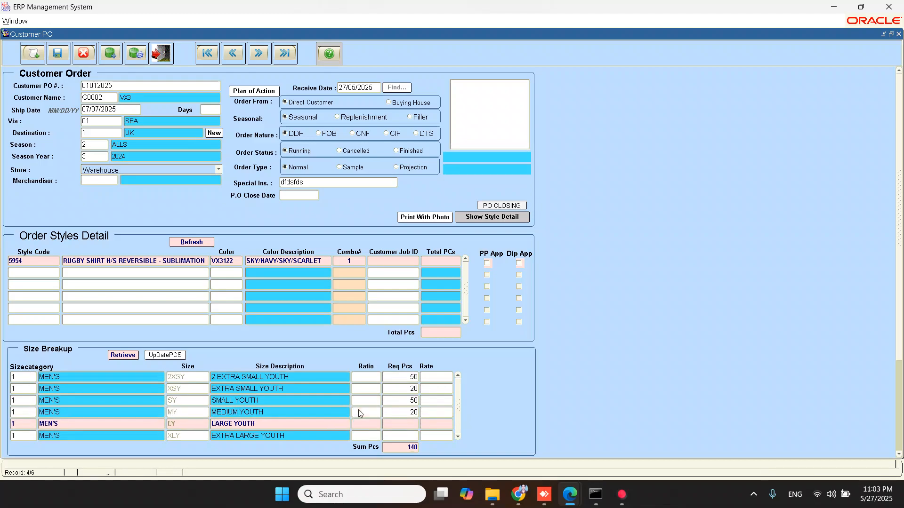
text(50)
key(Return)
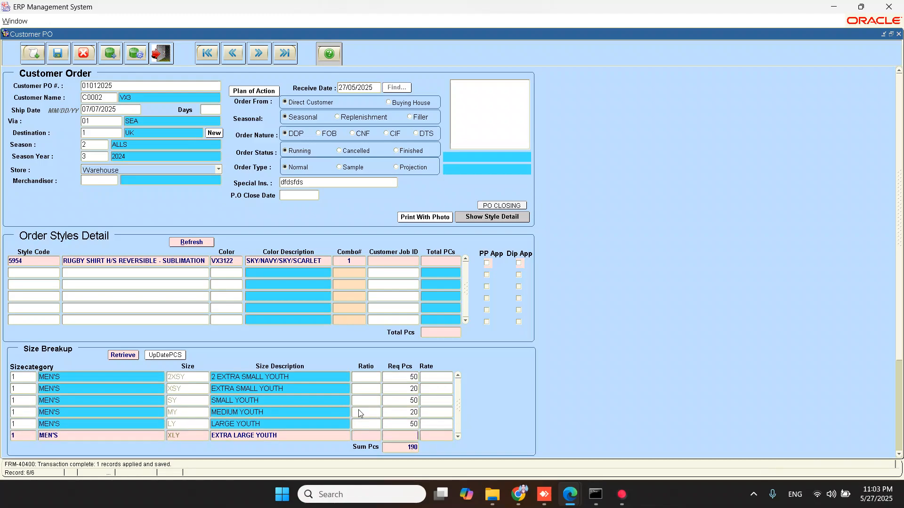
key(F10)
key(Up)
key(Up)
key(Up)
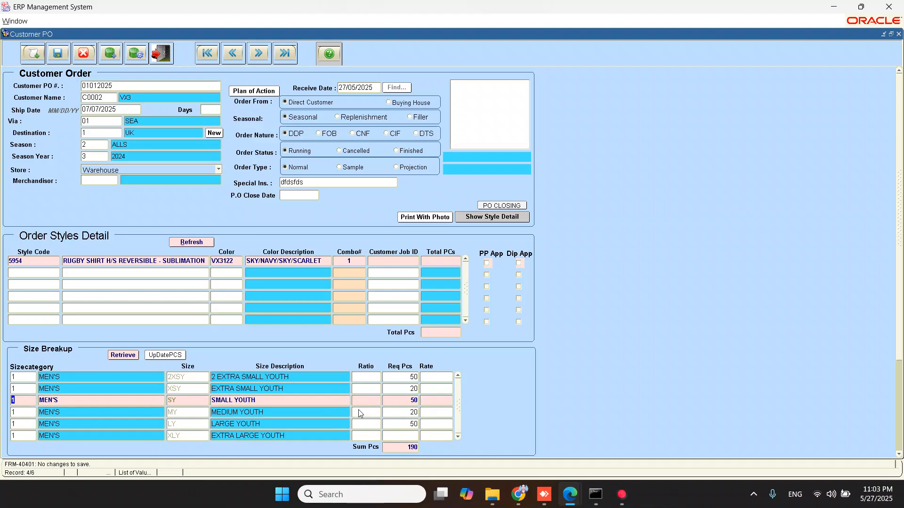
key(Up)
key(Up)
key(Down)
key(Down)
key(Down)
key(Down)
key(Down)
key(Down)
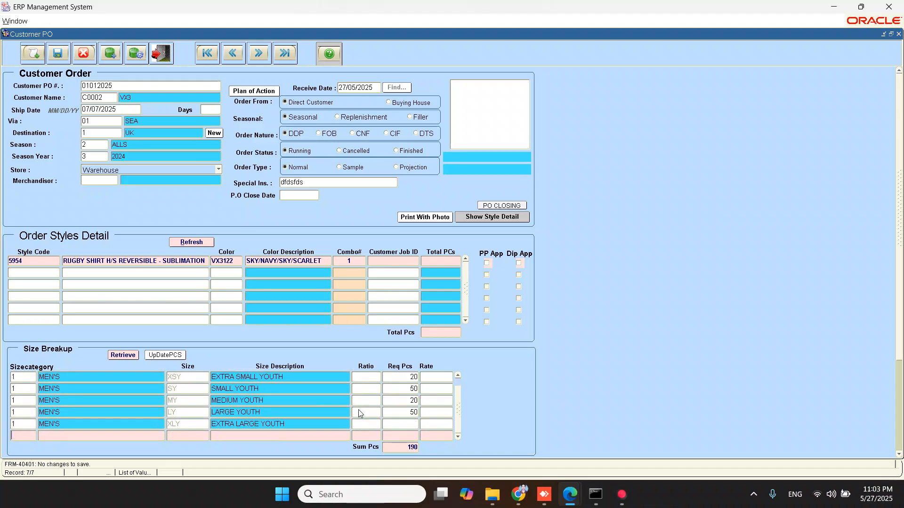
Enter a rate of 10 for sizes 2XSY, XSY, SY, MY and LY, then save
key(Up)
key(Up)
key(Up)
key(Up)
key(Up)
key(Up)
key(Up)
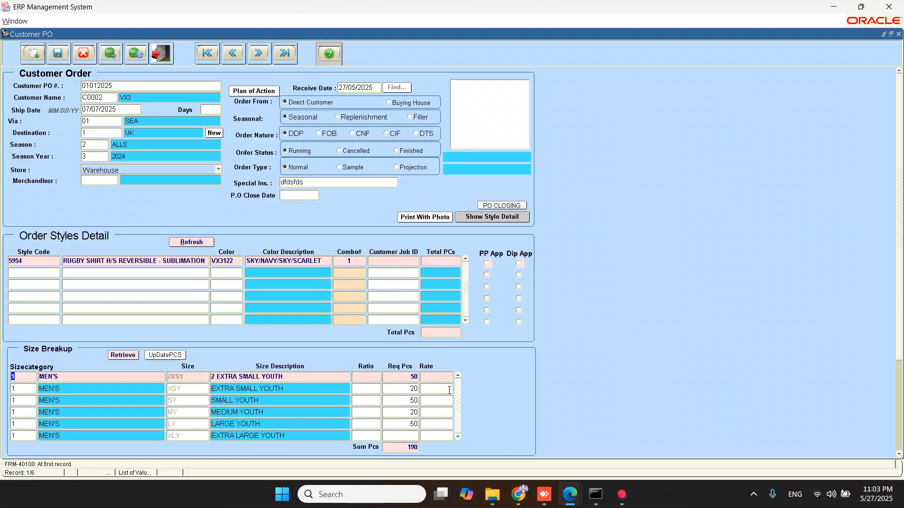
click(442, 377)
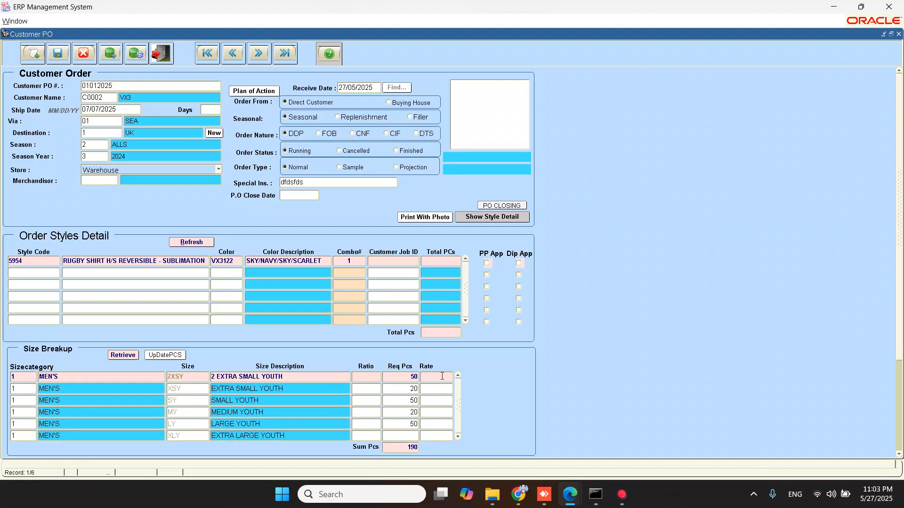
text(10)
key(Return)
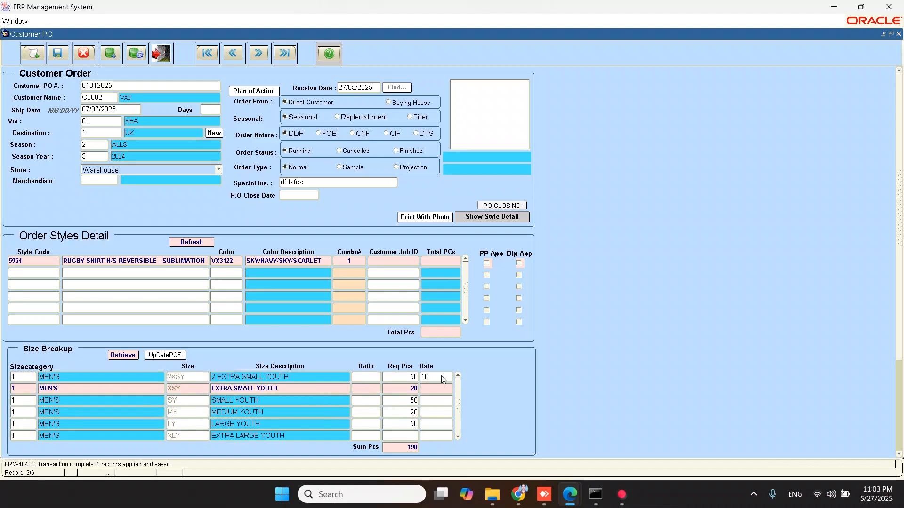
text(10)
key(Return)
text(10)
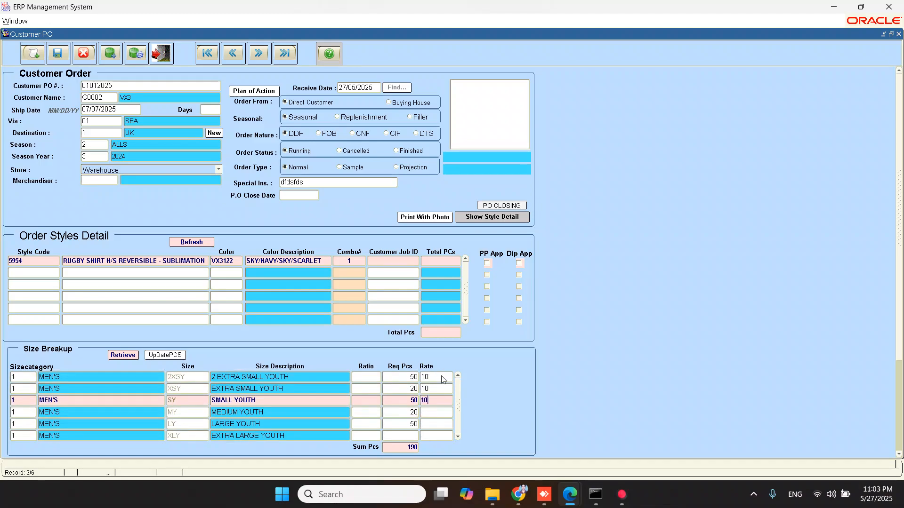
key(Return)
text(10)
key(Return)
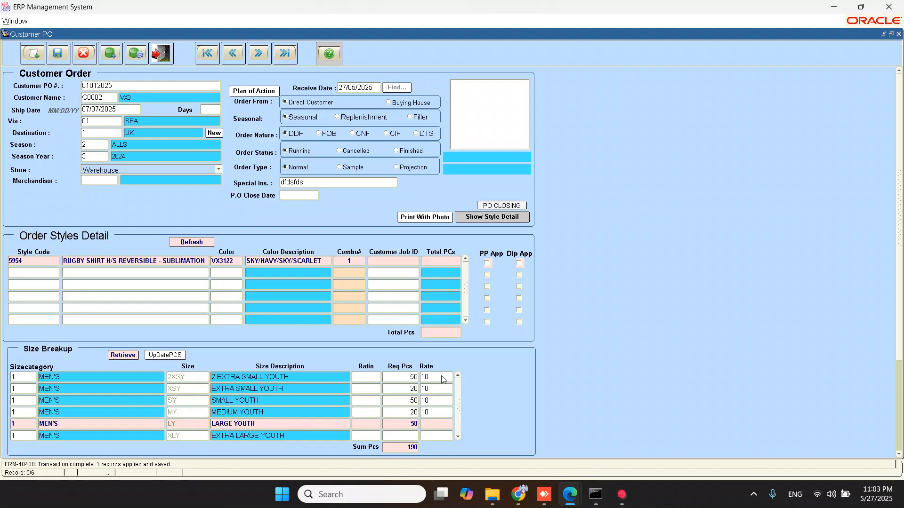
text(10)
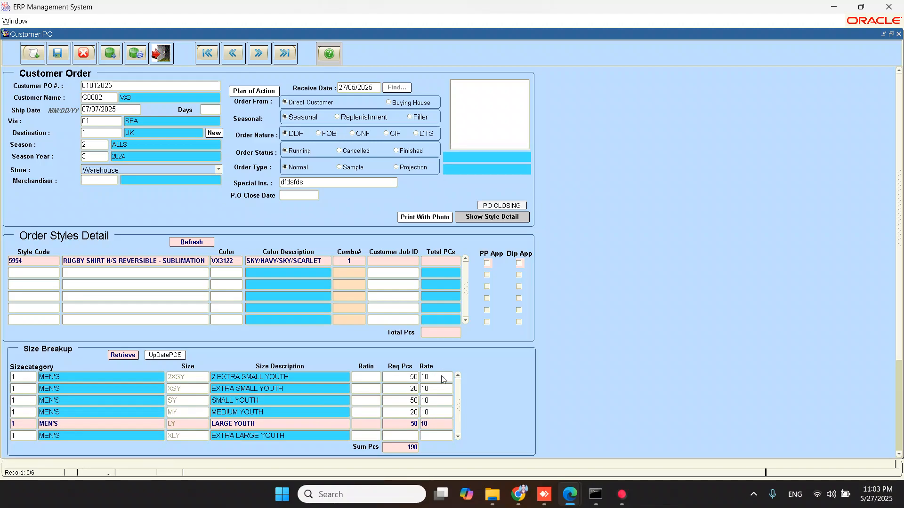
key(Return)
key(F10)
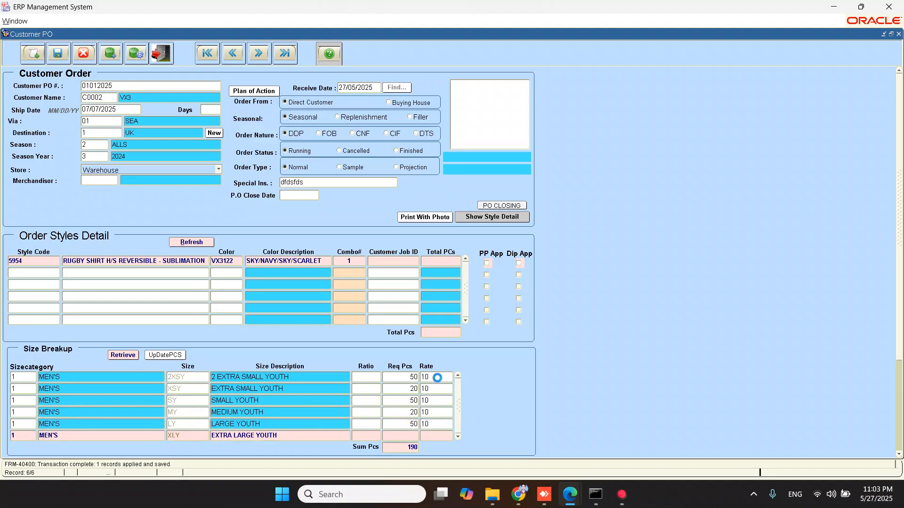
key(Up)
key(Up)
key(Up)
key(Up)
key(Up)
key(Up)
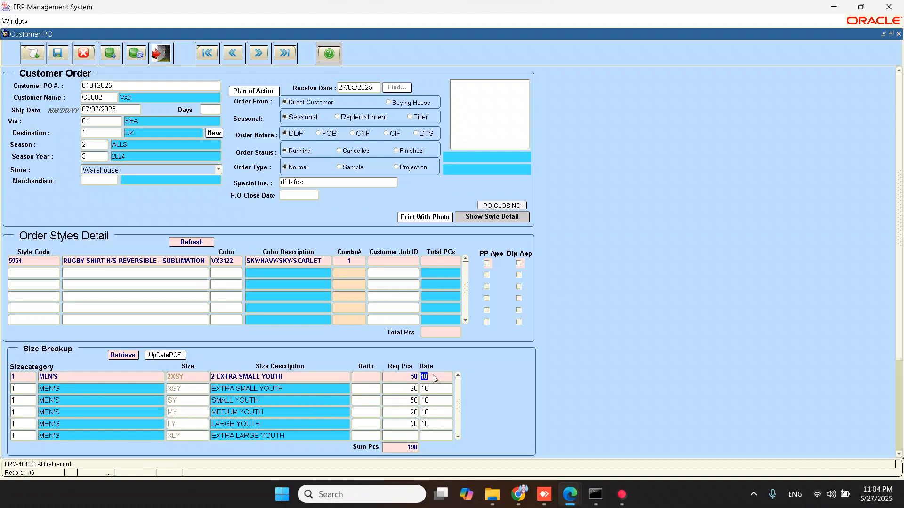
key(F10)
Update the first style line's totals to 190 pieces
click(53, 273)
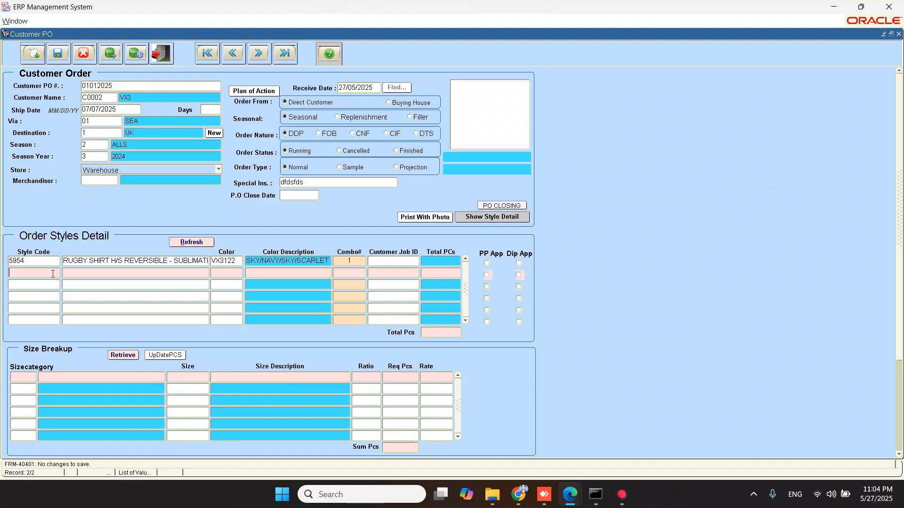
click(52, 262)
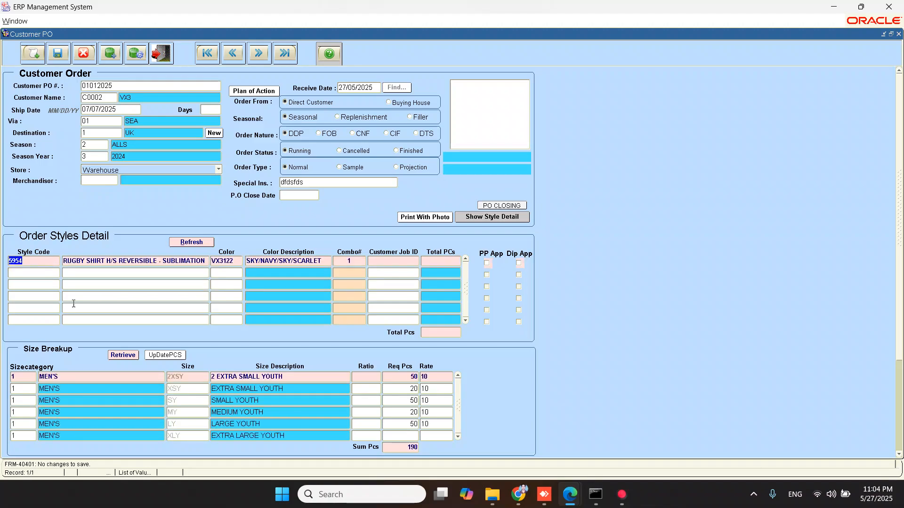
click(191, 242)
Add style 2655 Netball Patches in WHITE/NAVY and load its size rows
click(33, 273)
key(F9)
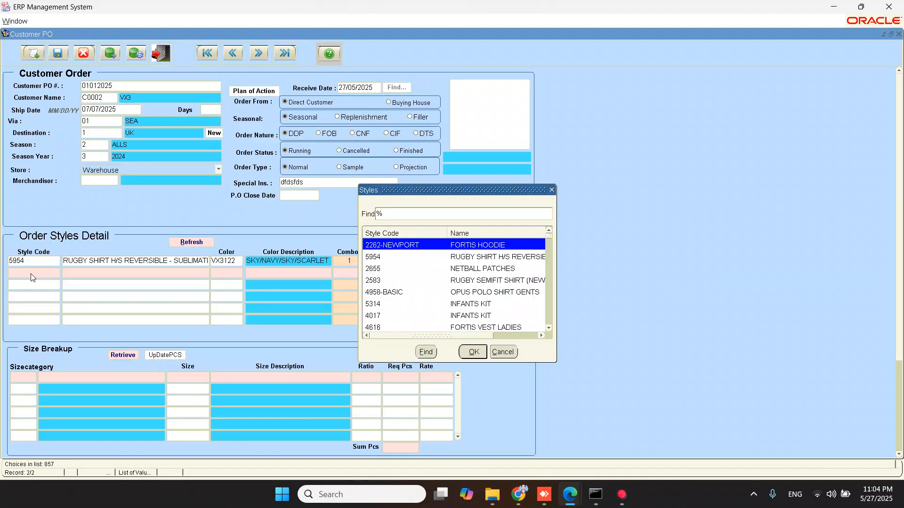
key(Down)
key(Down)
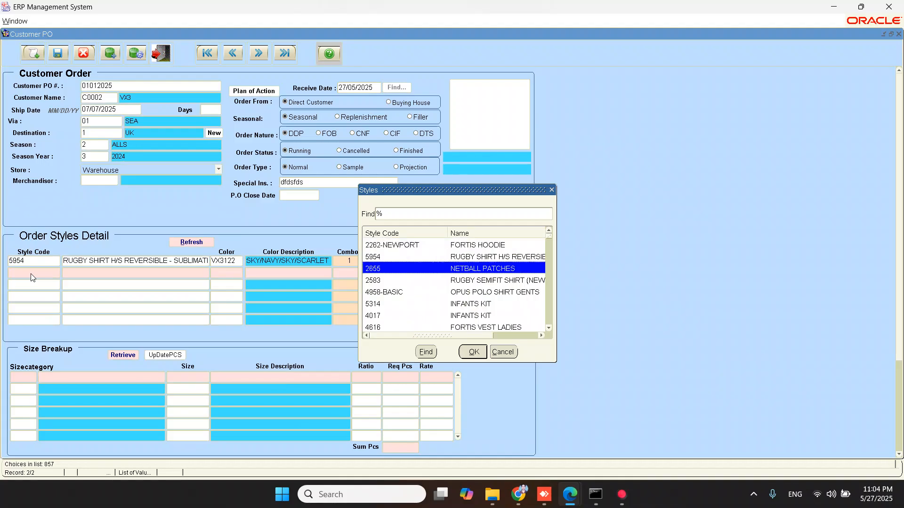
key(Return)
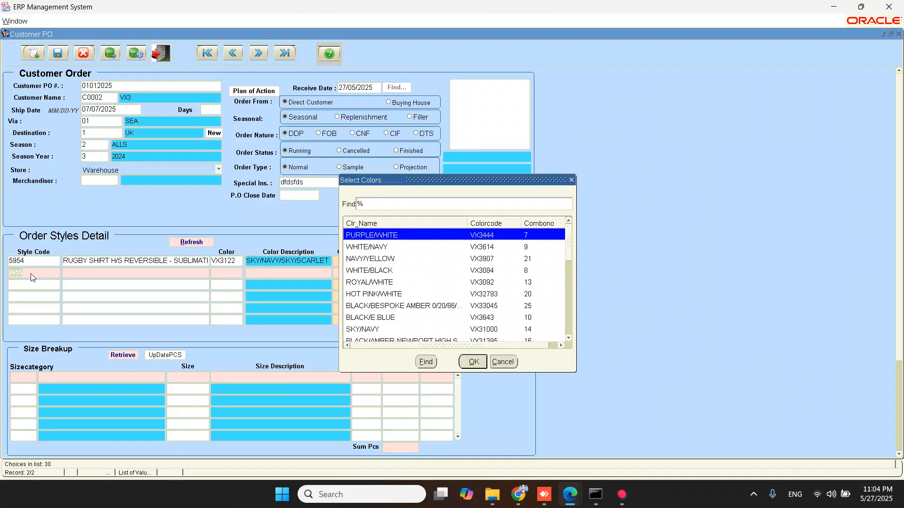
key(Down)
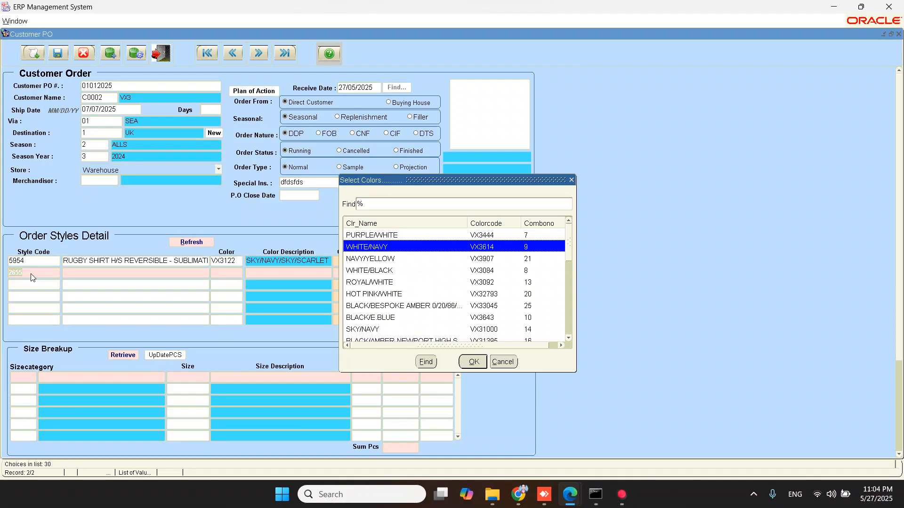
key(Return)
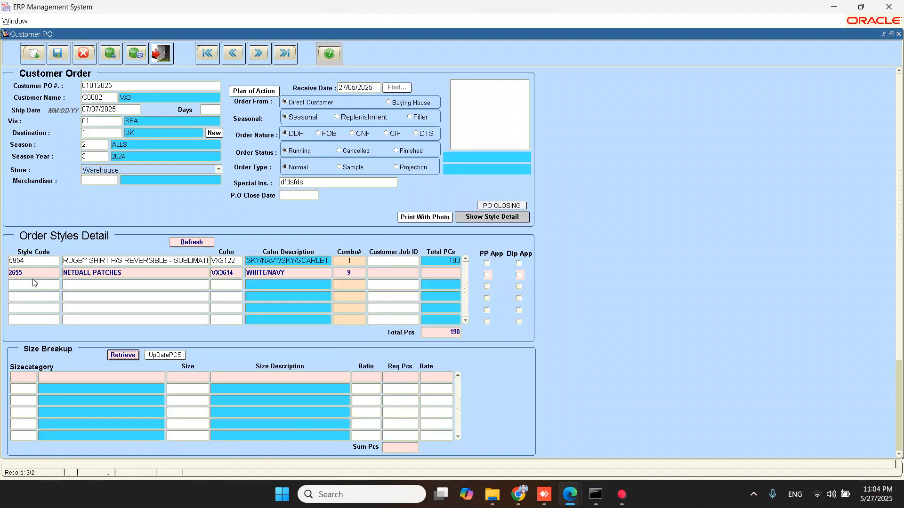
click(118, 358)
Enter required pieces WD 50, GD 50, WA 40, GA 30, GK 50, C 45
click(401, 379)
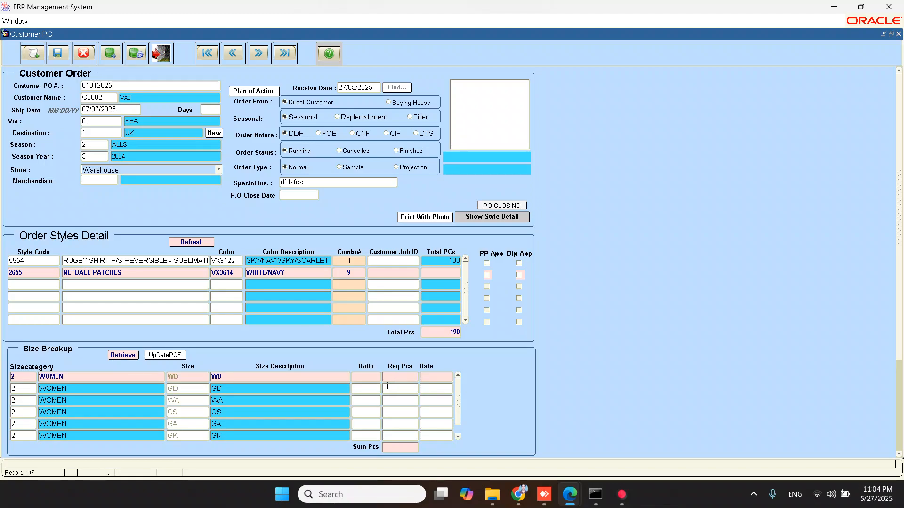
text(5050)
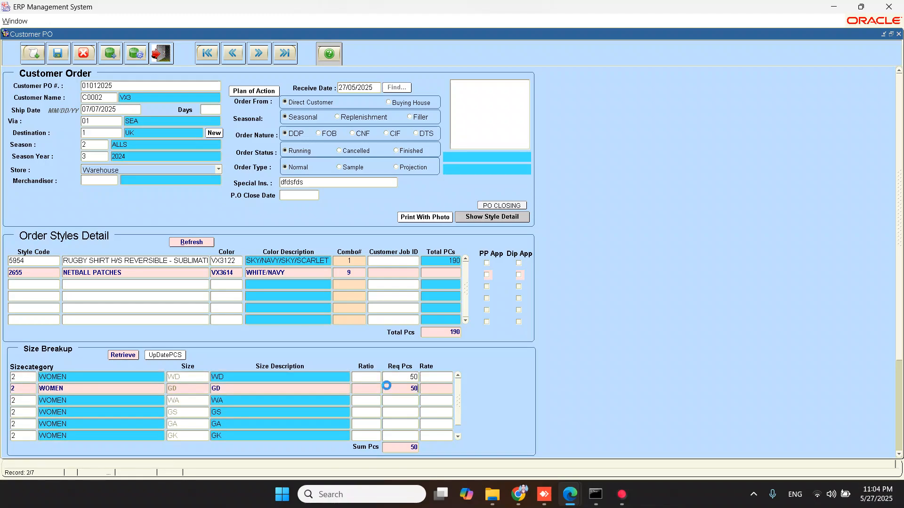
key(Return)
text(40)
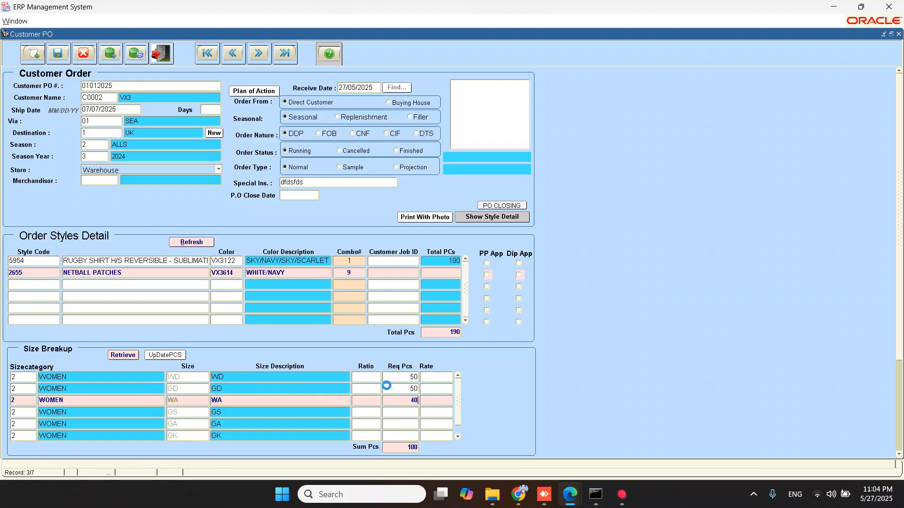
key(Return)
key(Return)
text(30)
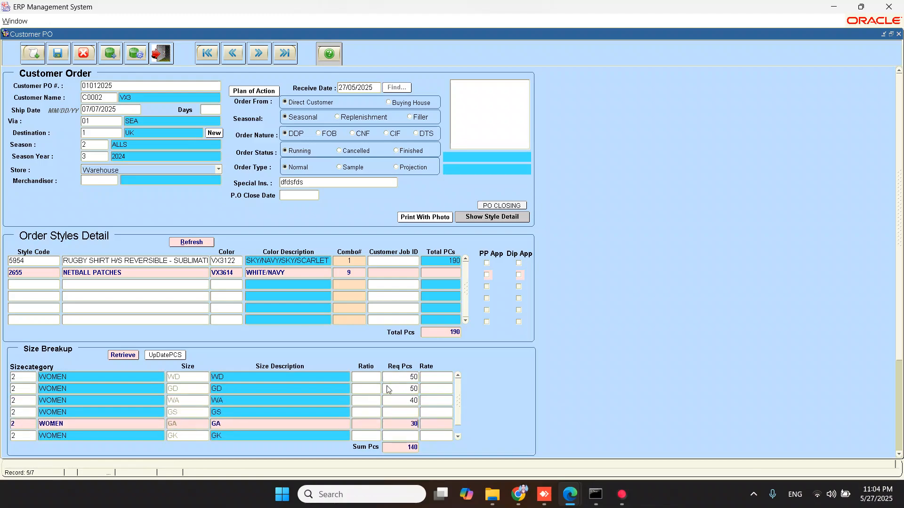
key(Return)
text(50)
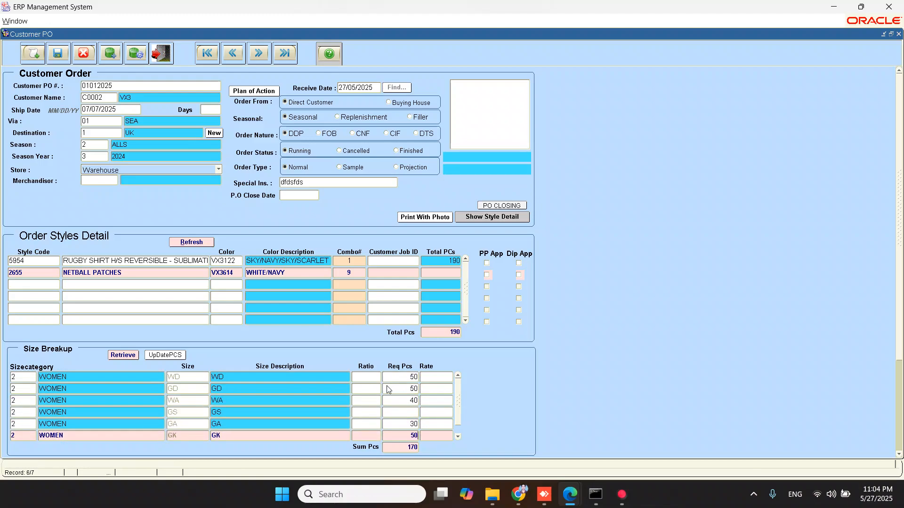
key(Return)
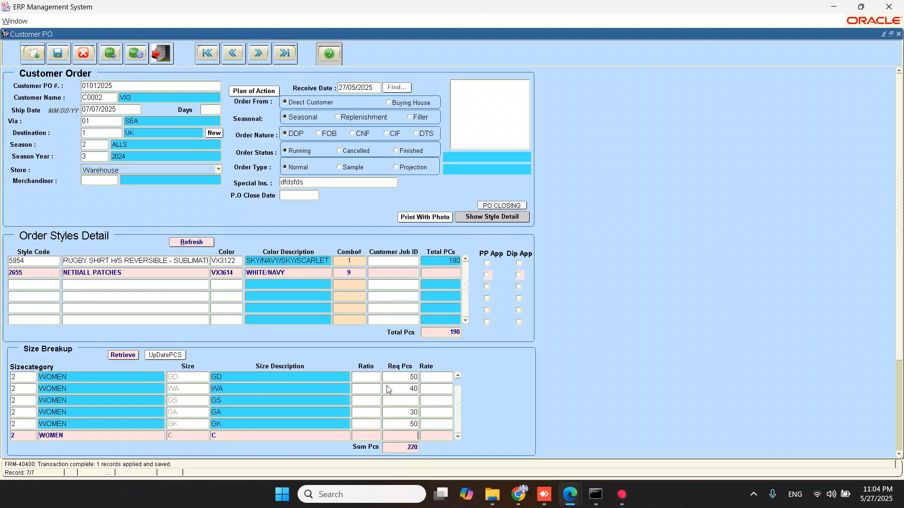
text(1)
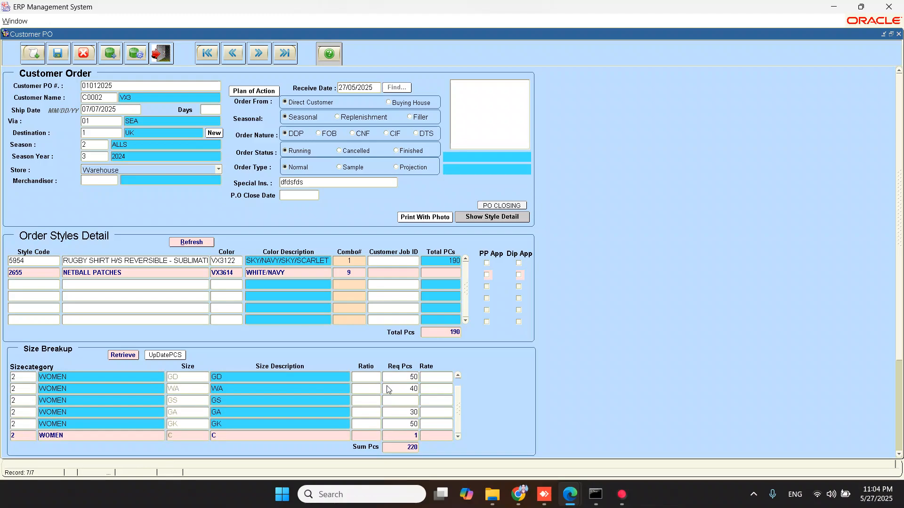
text(5)
key(Return)
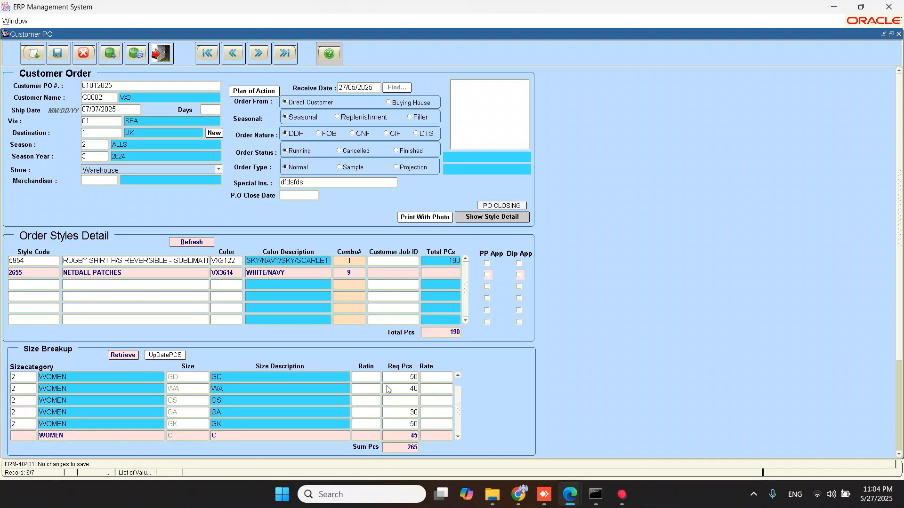
key(Up)
key(Up)
key(Up)
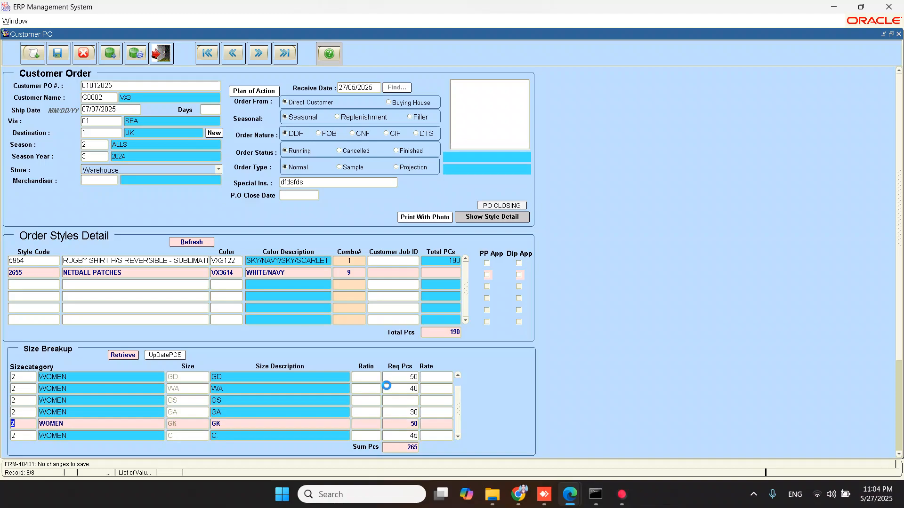
key(Up)
key(Up)
key(Up)
key(Up)
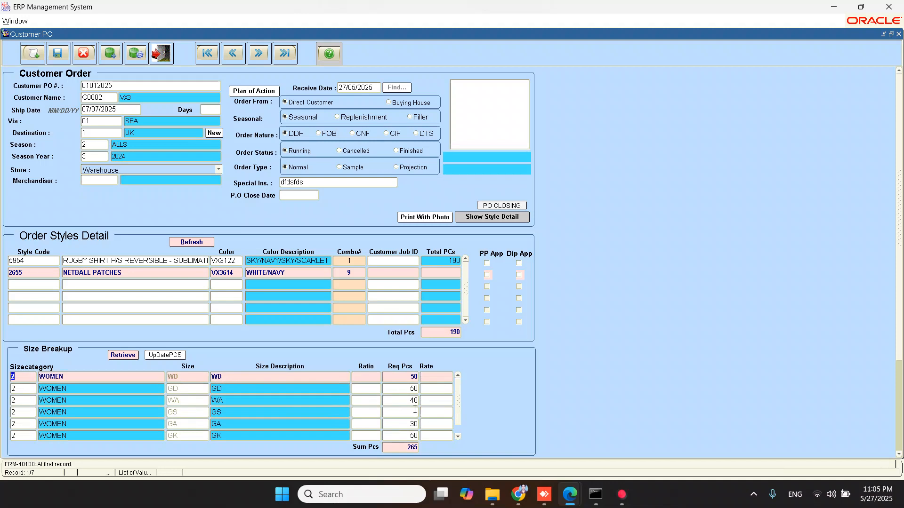
Add a new order line for style 2655 Netball Patches in colour PURPLE/WHITE
click(34, 274)
click(47, 284)
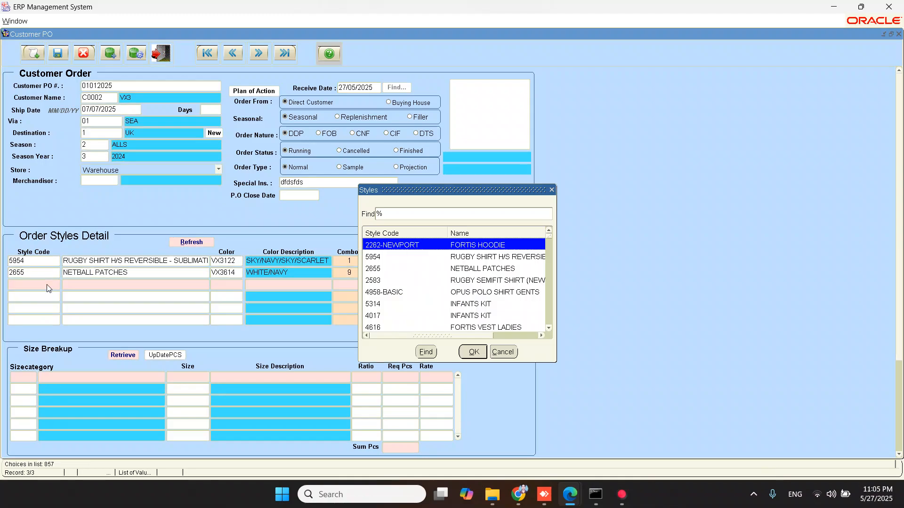
key(Down)
key(Down)
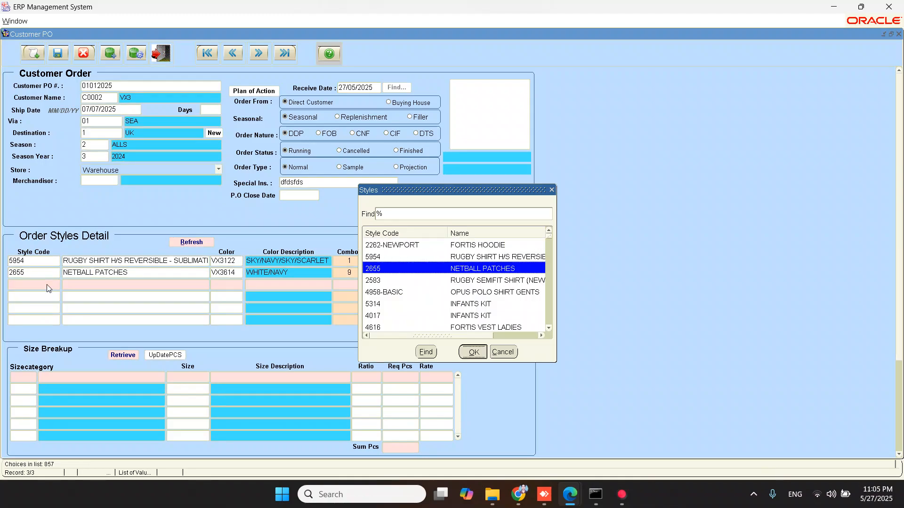
key(Return)
key(Down)
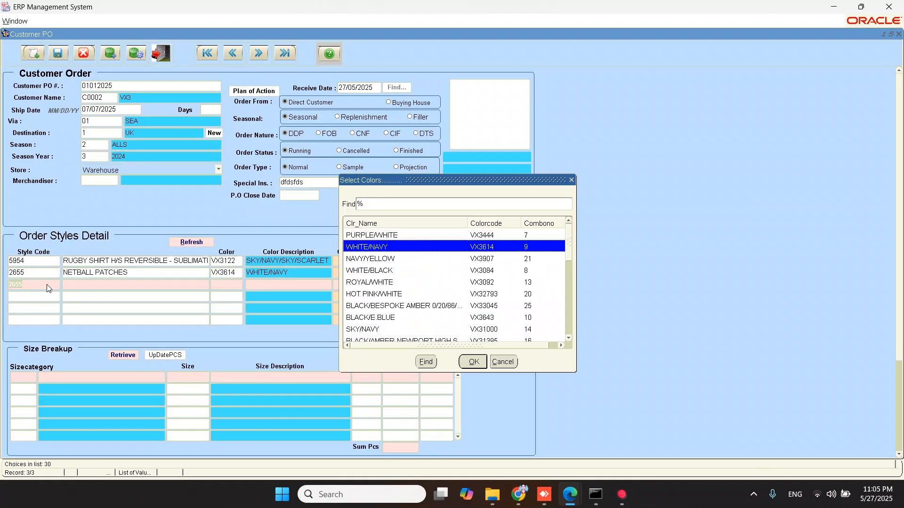
key(Down)
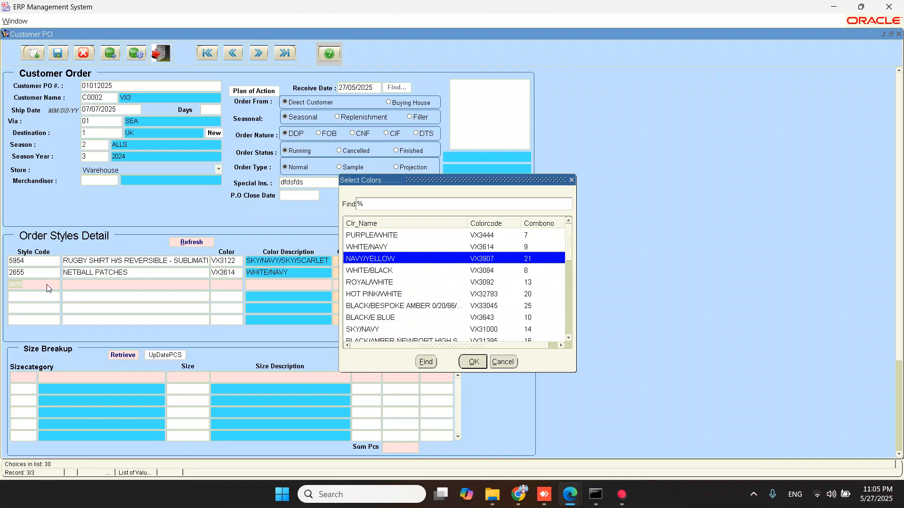
key(Up)
key(Up)
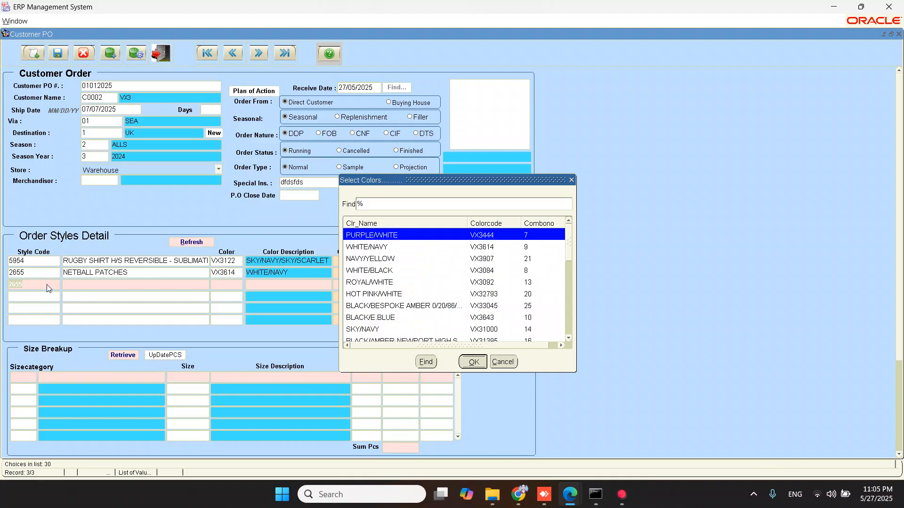
key(Return)
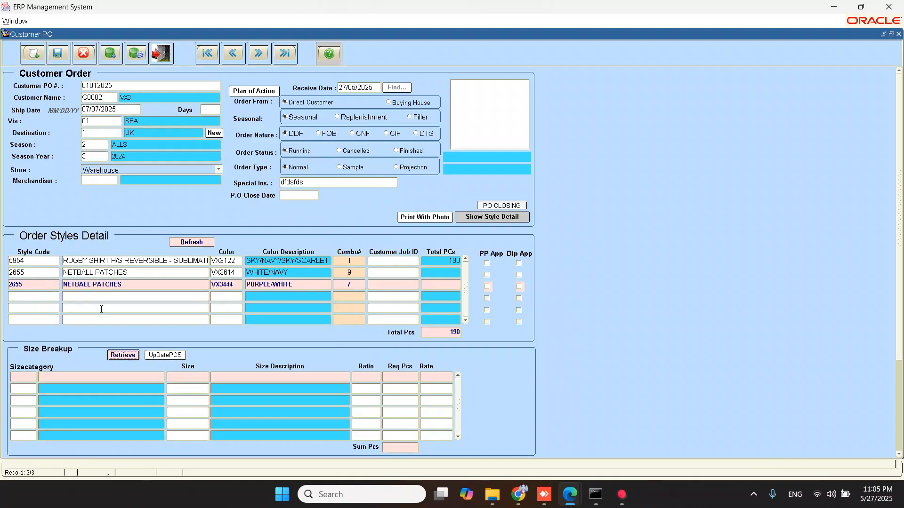
Load the size rows and enter WD 50, GD 45, WA 50, GS 52 pieces, then save
click(123, 355)
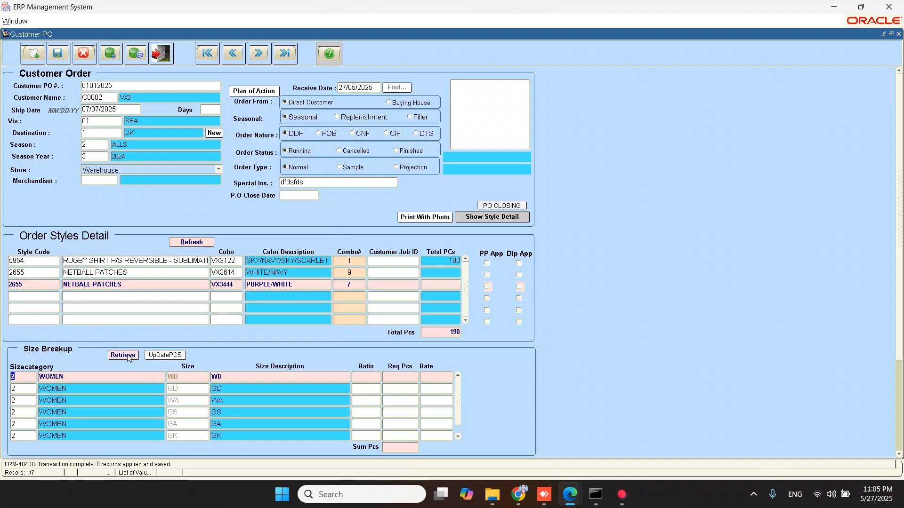
click(402, 377)
text(50)
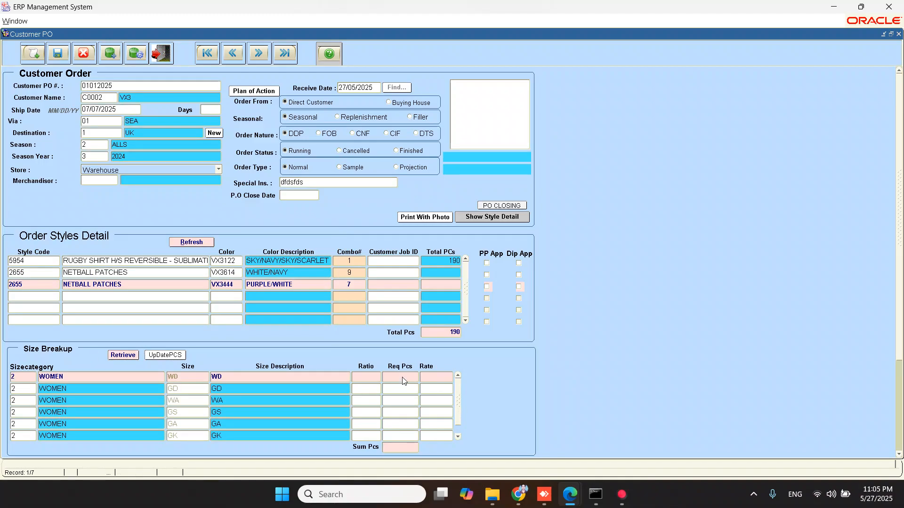
key(Down)
text(45)
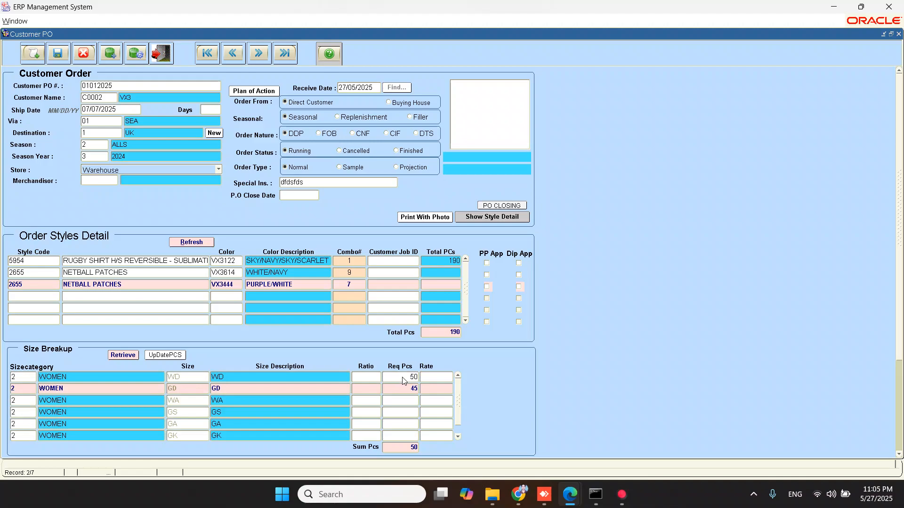
key(Down)
text(50)
key(Down)
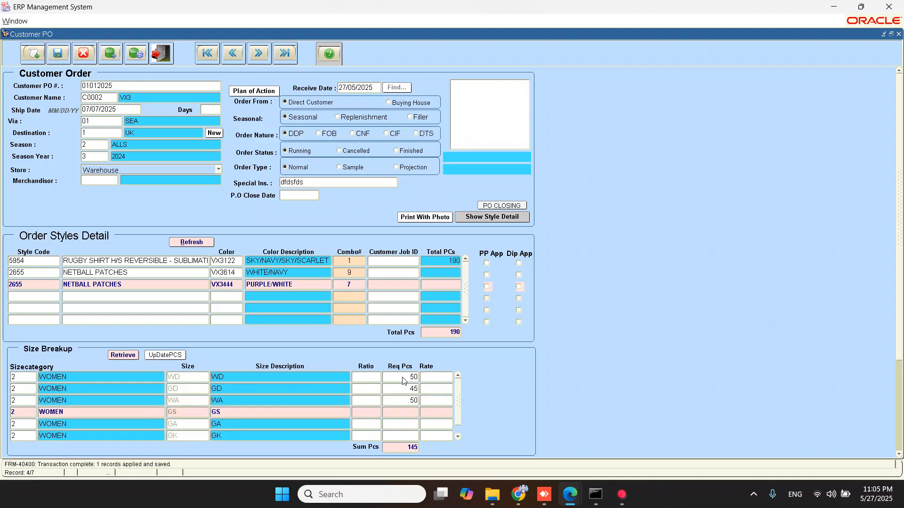
text(52)
key(Down)
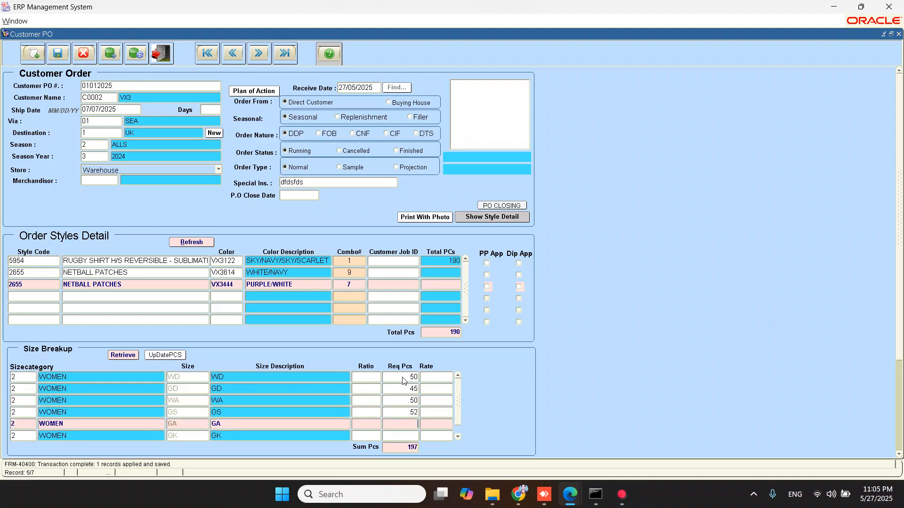
key(ctrl+s)
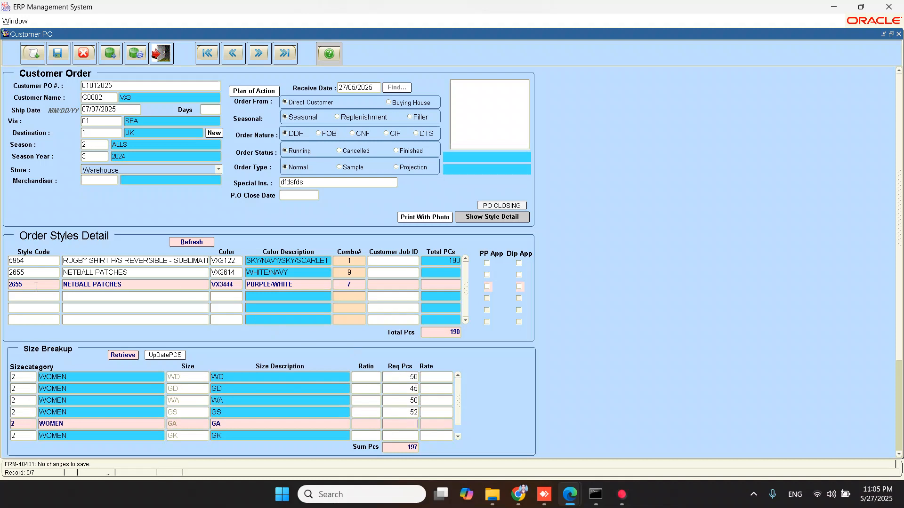
Refresh the style lines so the order total updates to 652 pieces
key(Up)
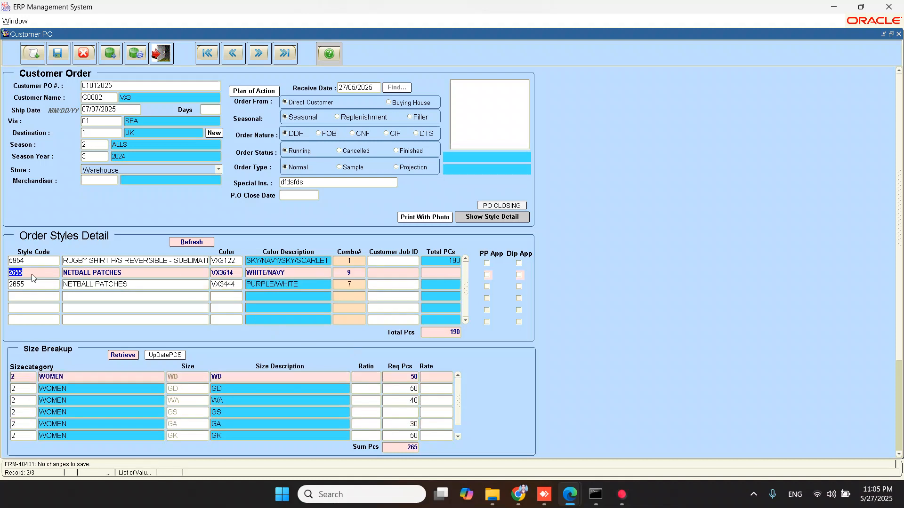
click(181, 244)
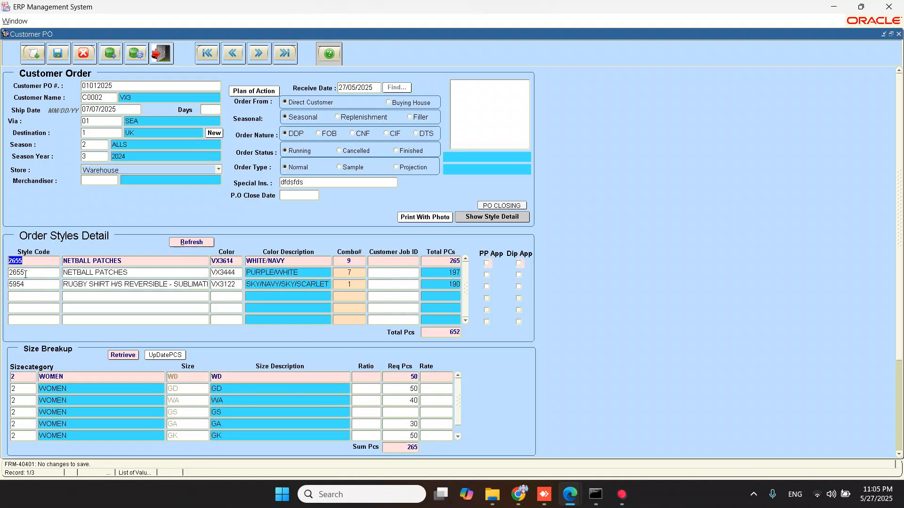
key(Down)
key(Down)
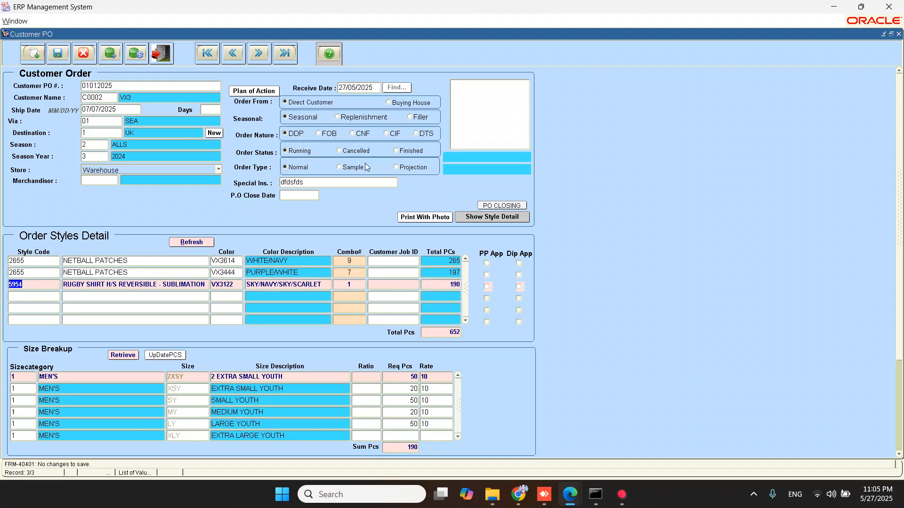
Restore the window and review the sizes of each of the three style lines
click(861, 7)
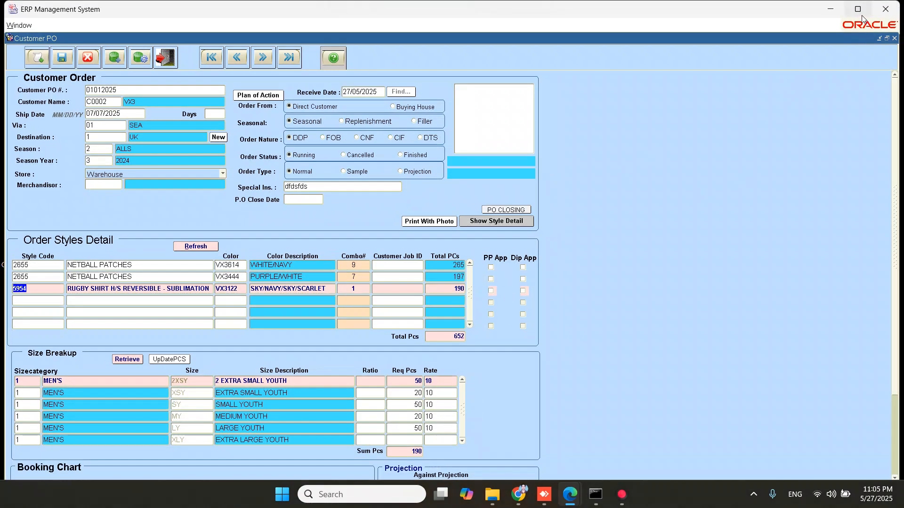
click(415, 267)
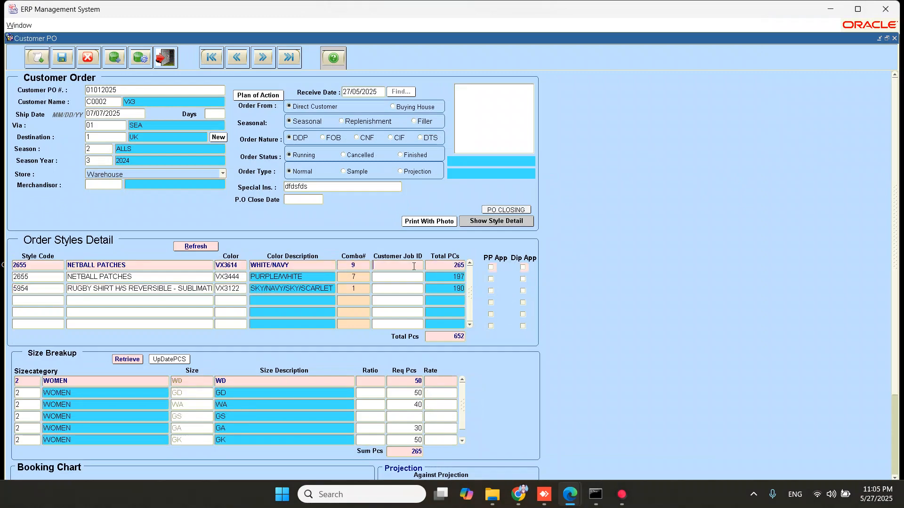
click(364, 279)
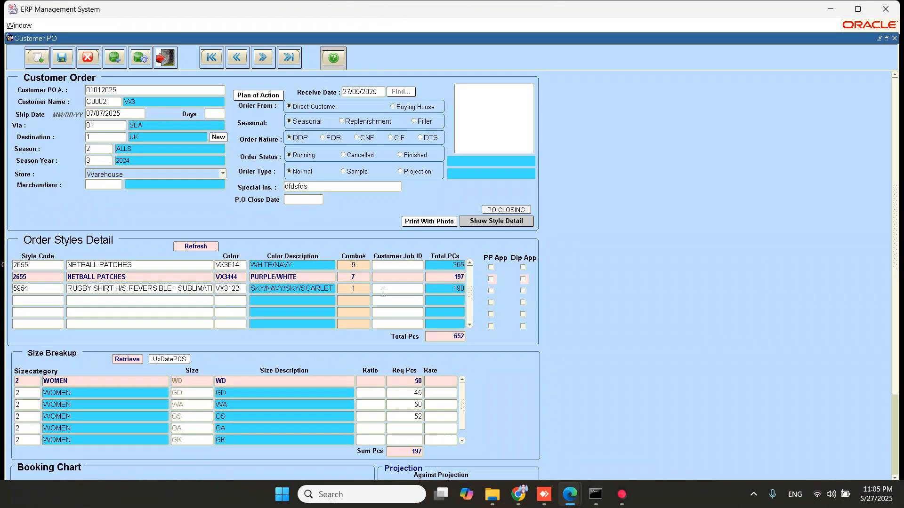
click(383, 291)
click(387, 266)
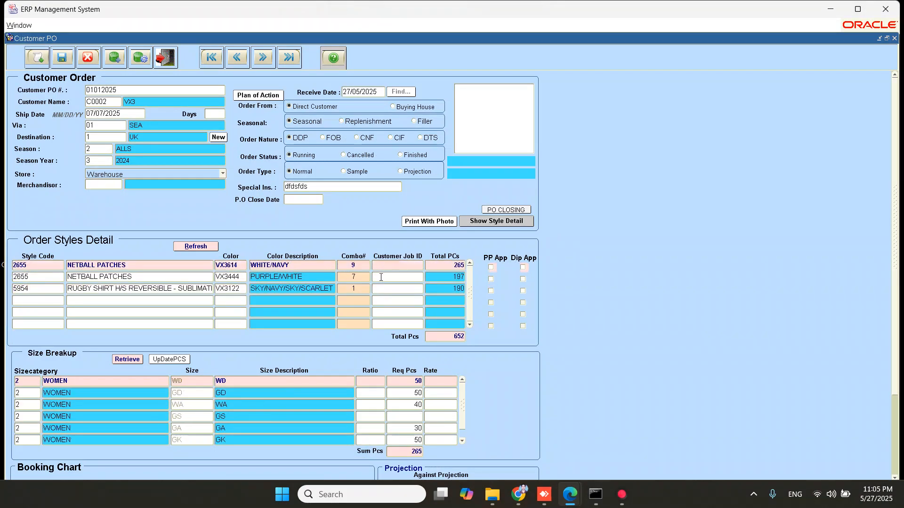
click(381, 278)
key(Down)
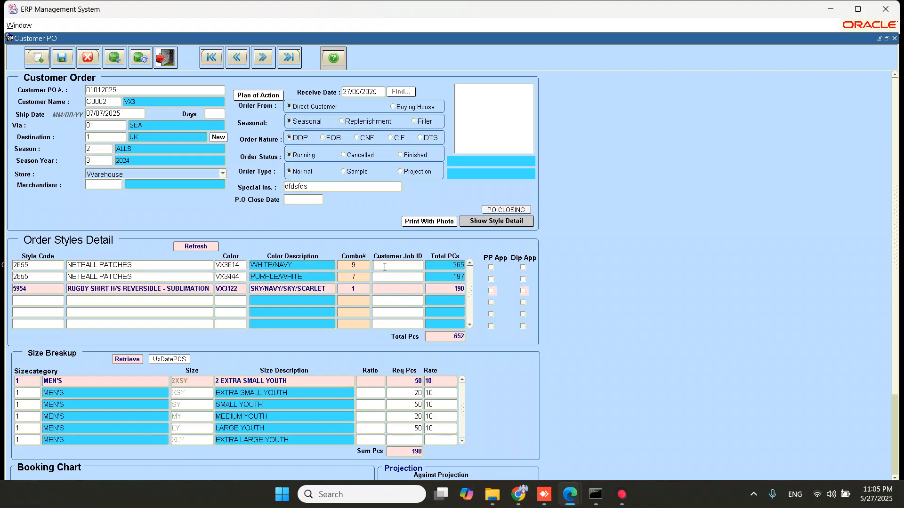
click(385, 267)
click(383, 278)
click(381, 290)
Start a booking chart for the order and move through its ETA and out-source fields
drag(896, 159, 903, 262)
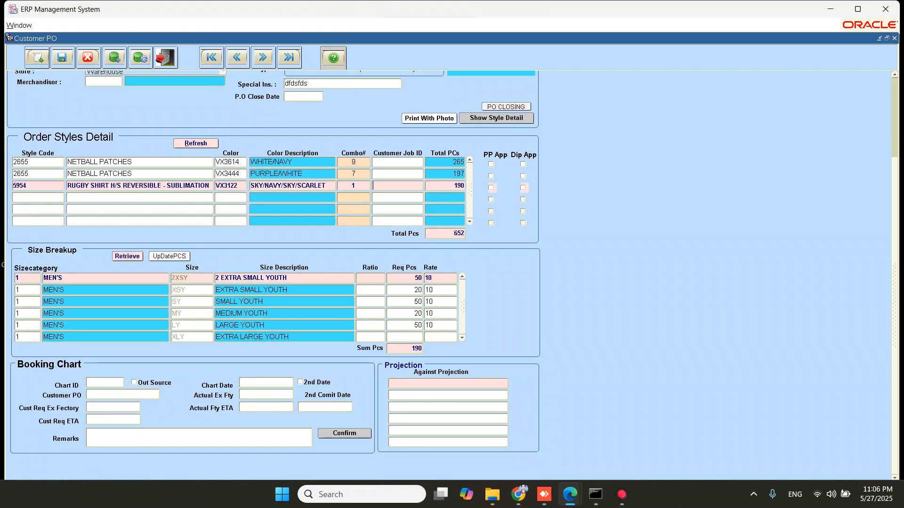
mouse_move(902, 262)
mouse_down()
mouse_move(900, 158)
mouse_move(899, 260)
mouse_up()
click(108, 405)
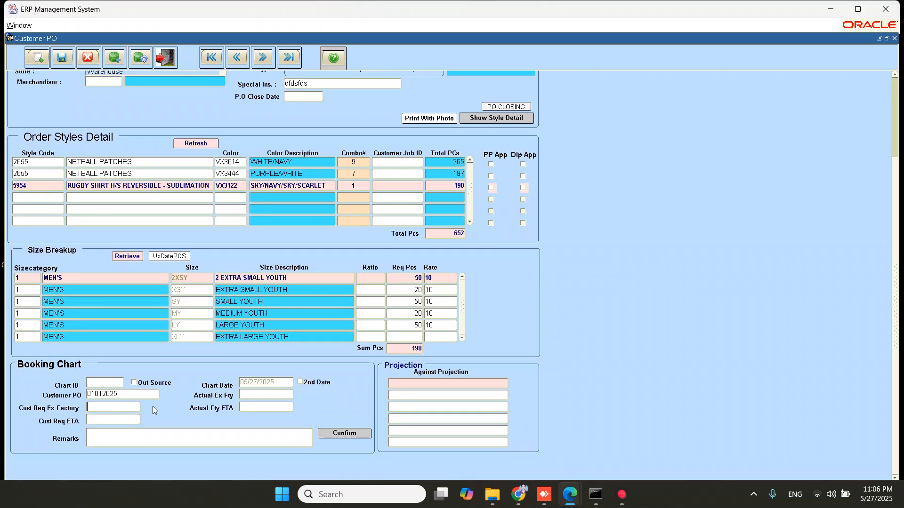
click(255, 408)
click(150, 384)
Enter requested ex-factory date 07/07/2025 and required ETA 10/07/2025, then confirm the booking chart
click(103, 408)
text(07/07/2025)
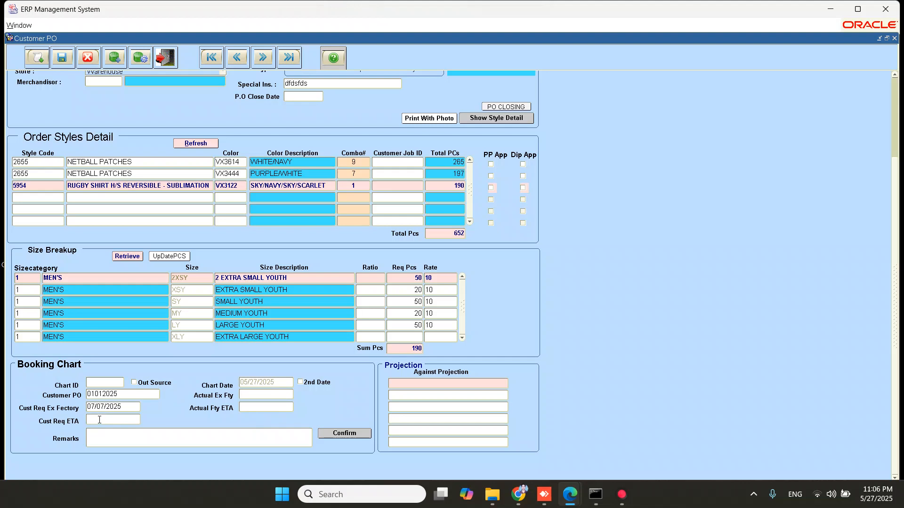
click(99, 420)
text(10/07/2025)
click(332, 433)
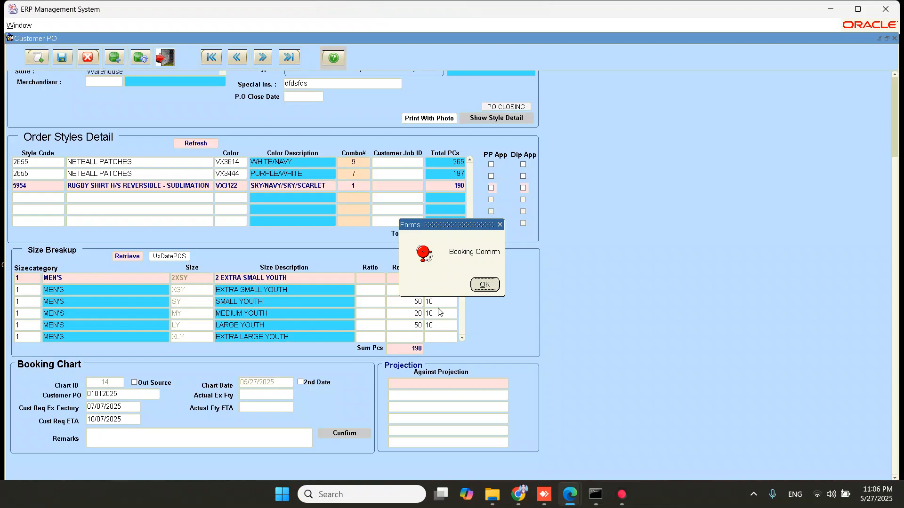
click(479, 286)
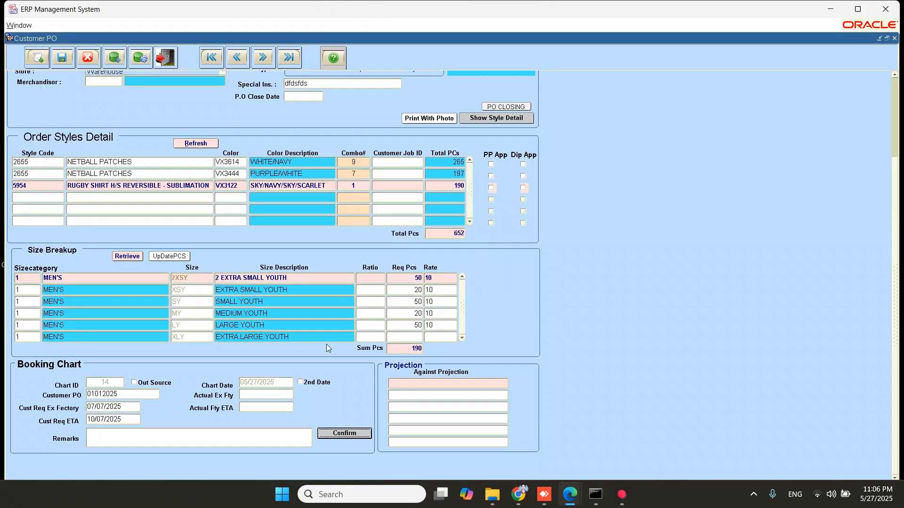
scroll(897, 113, up, 3)
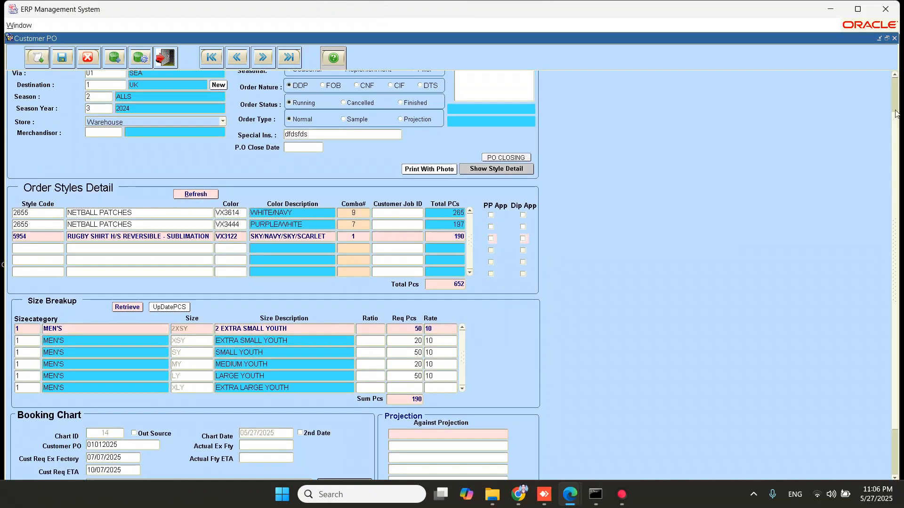
scroll(896, 113, down, 3)
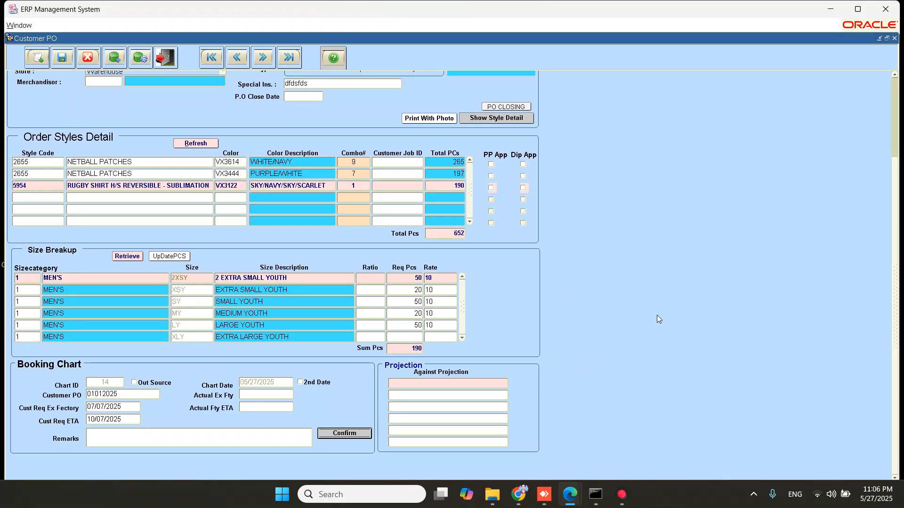
scroll(897, 198, up, 1)
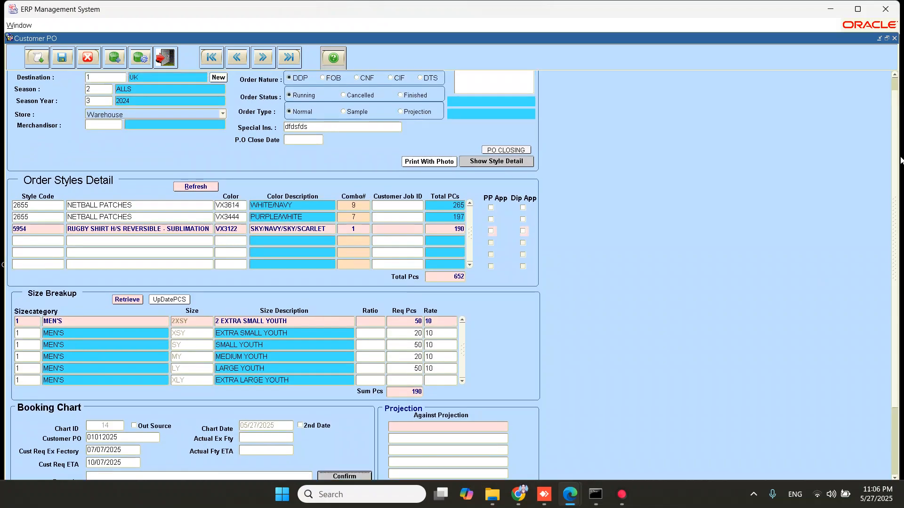
scroll(900, 160, up, 2)
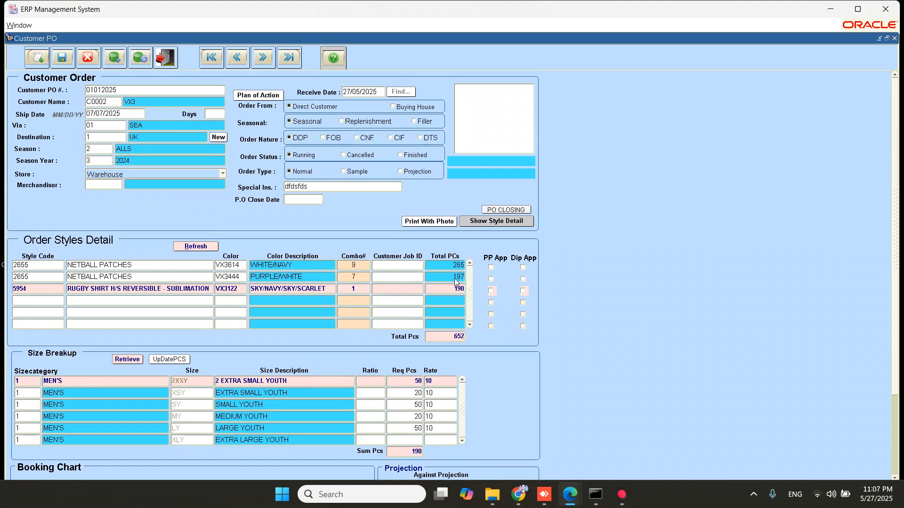
click(117, 118)
drag(895, 109, 899, 265)
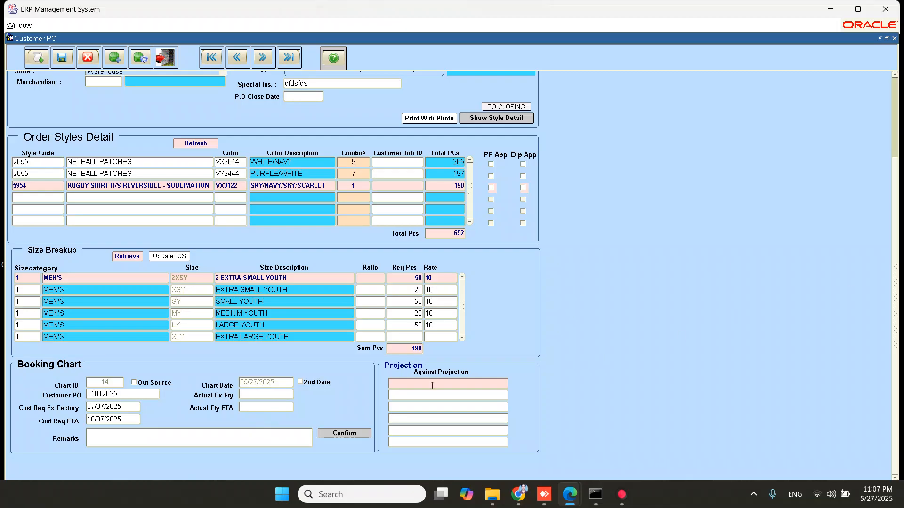
drag(891, 267, 887, 137)
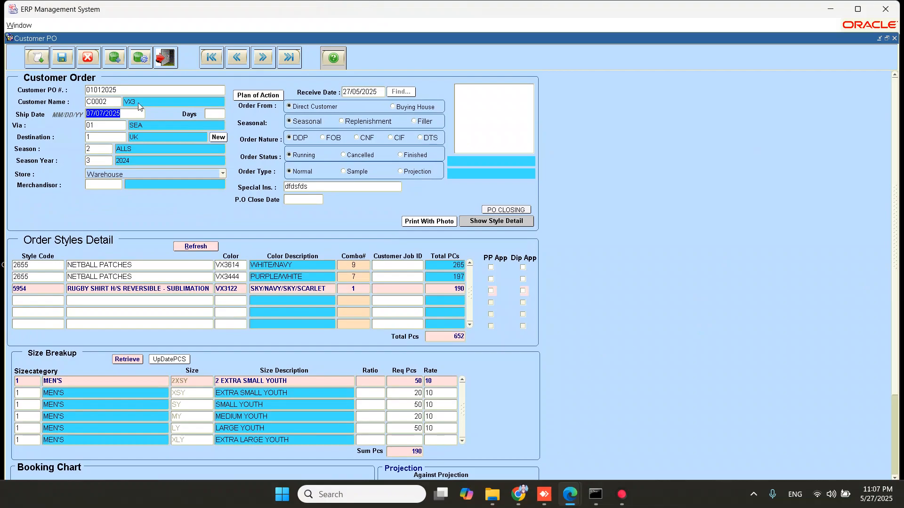
click(122, 92)
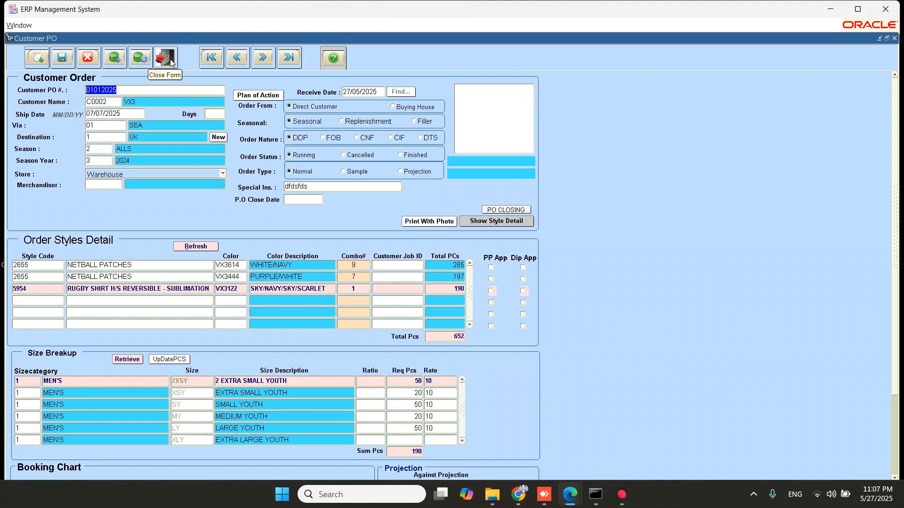
Close the Customer PO form and open Auto Packing List with its saved records queried
click(170, 60)
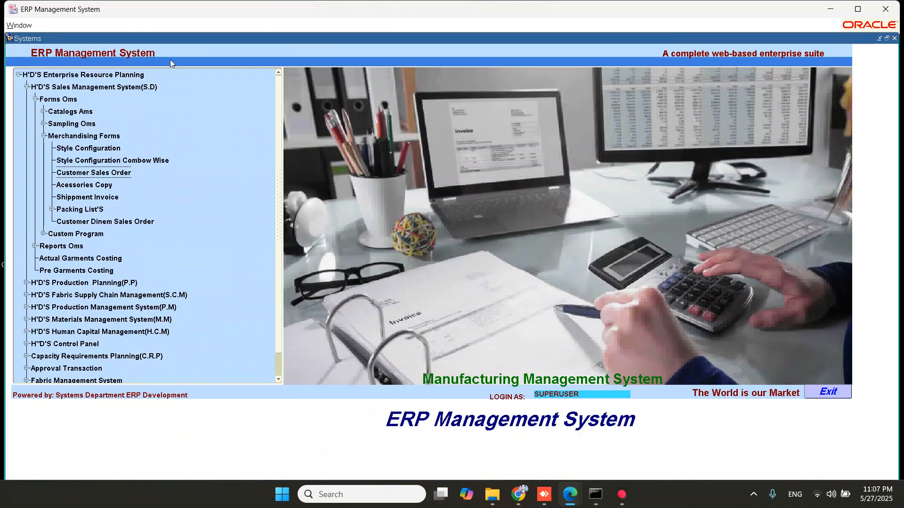
click(53, 209)
double_click(83, 222)
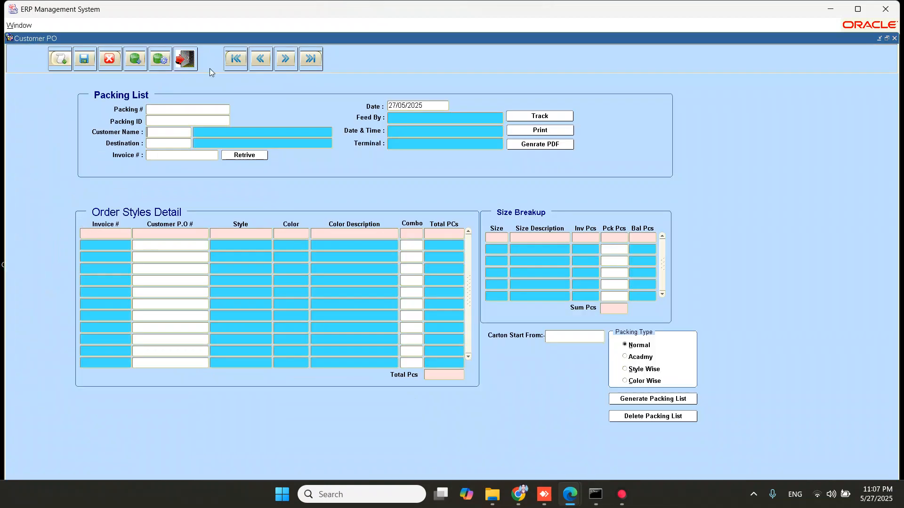
click(161, 68)
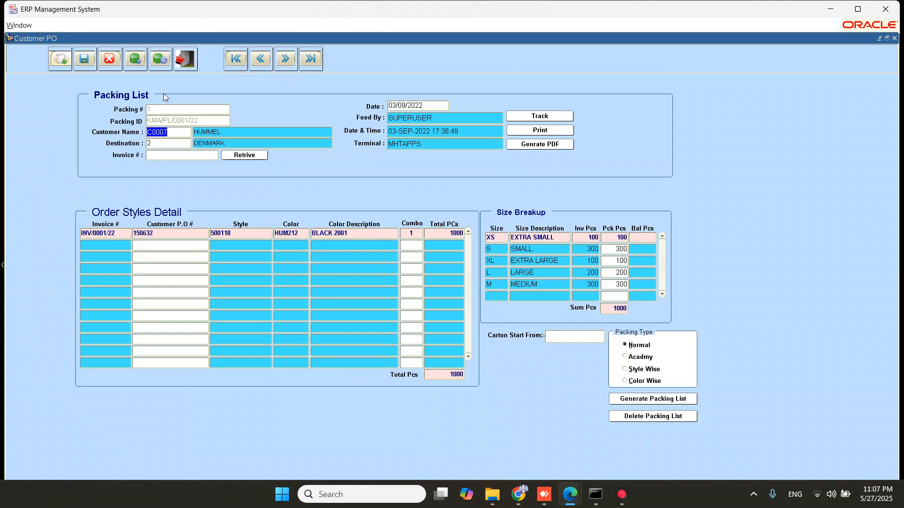
Step forward four records through the saved packing lists
key(Down)
key(Down)
key(Down)
key(Down)
key(Down)
key(Down)
key(Down)
key(Down)
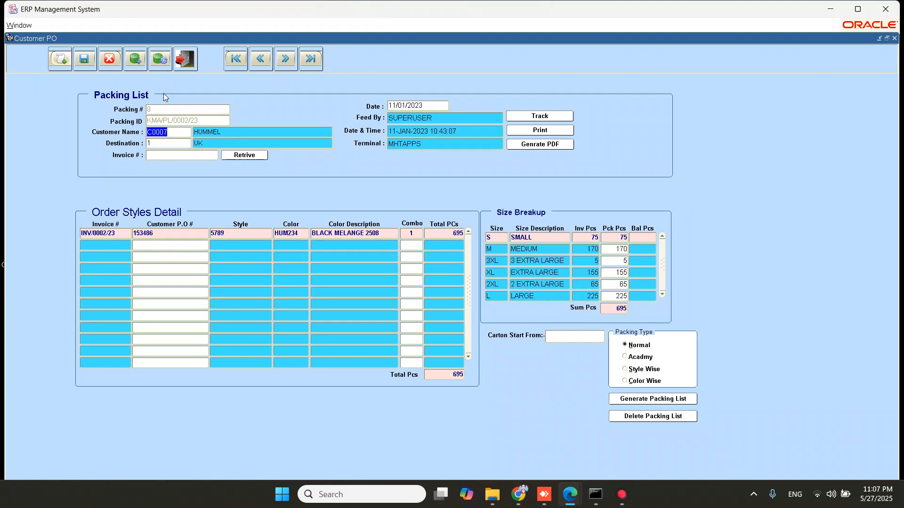
key(Down)
key(Down)
key(Down)
key(Down)
key(Down)
key(Down)
key(Down)
key(Down)
key(Down)
key(Down)
key(Down)
key(Down)
key(Down)
key(Down)
key(Down)
key(Down)
key(Down)
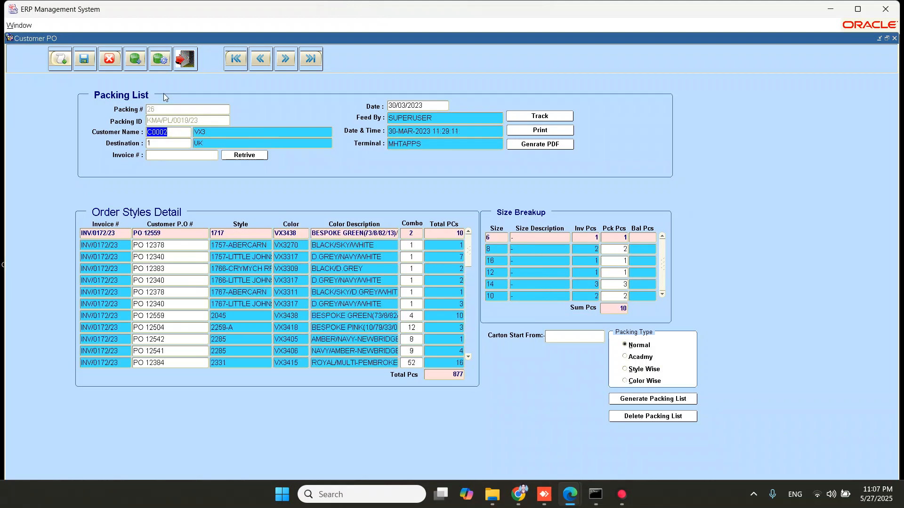
key(Down)
key(Down)
key(Down)
key(Down)
key(Down)
key(Down)
key(Down)
key(Down)
key(Down)
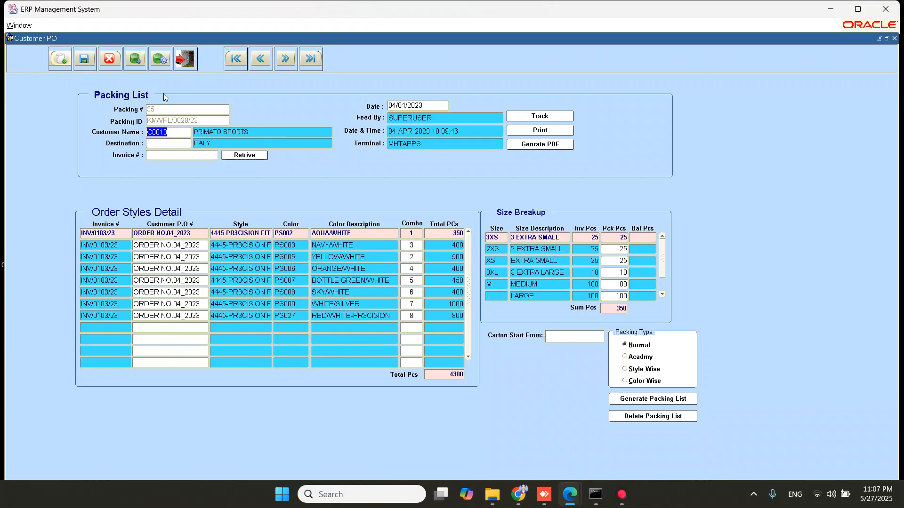
key(Down)
key(Down)
key(Down)
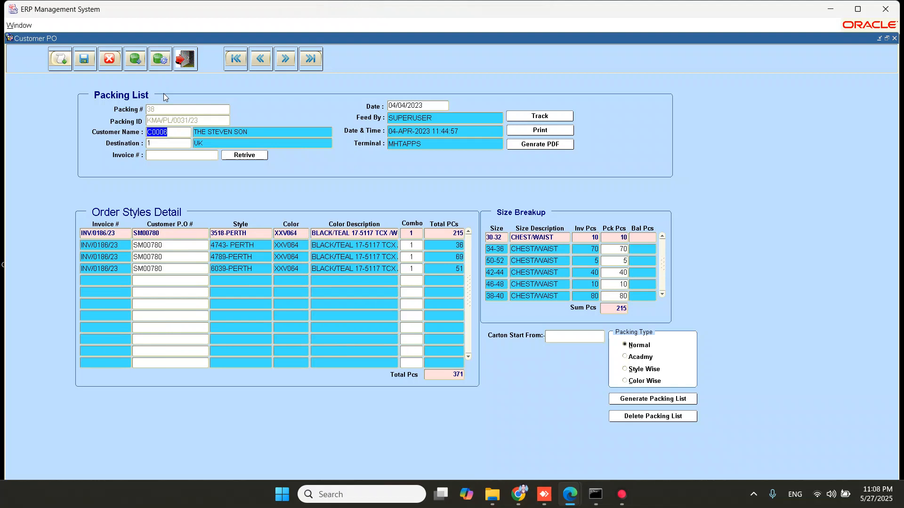
Switch to the Style Configuration form and query styles for customer VX3, dismissing missing-image errors
click(185, 59)
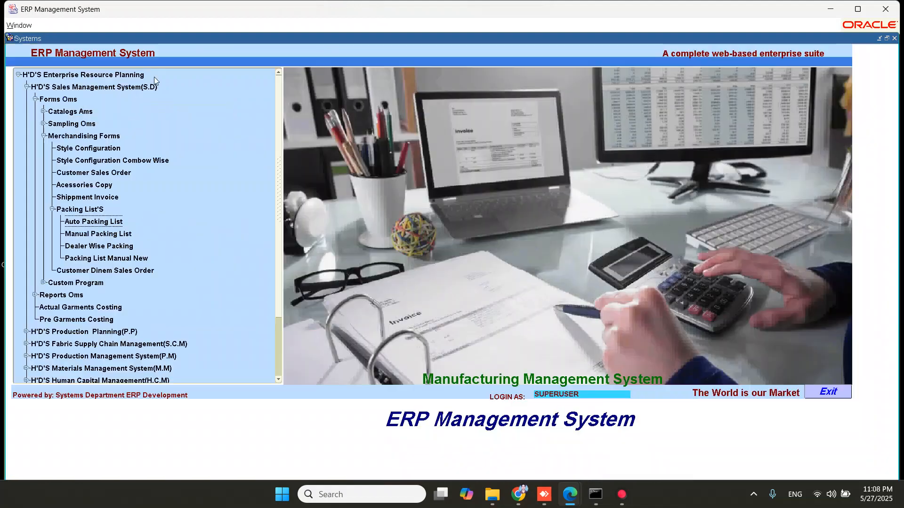
click(60, 149)
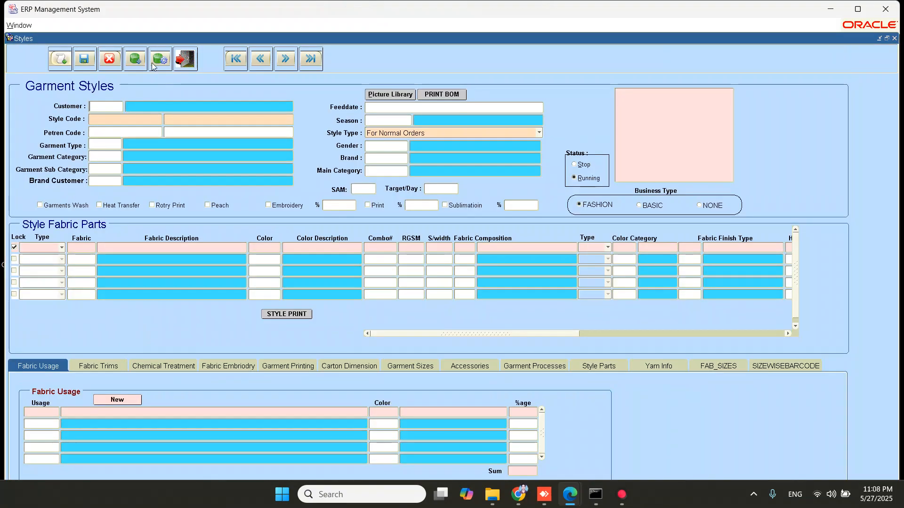
click(135, 60)
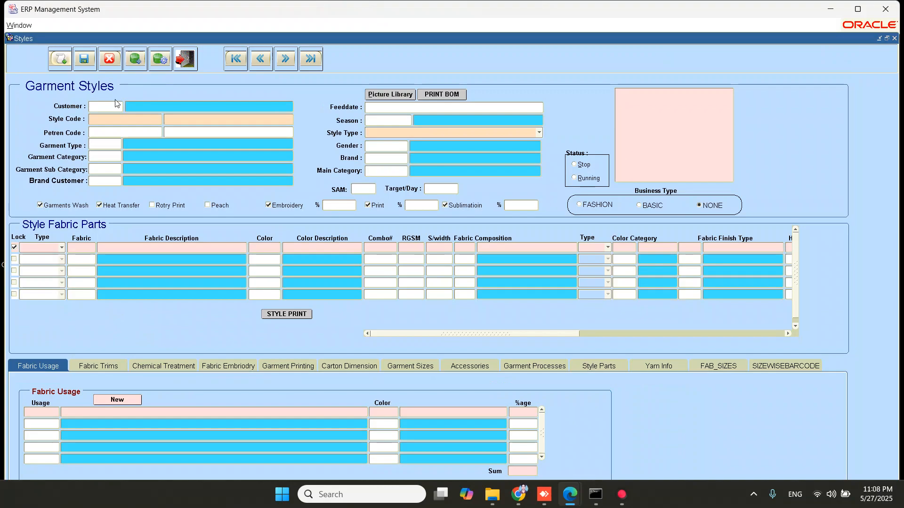
text(vX3%)
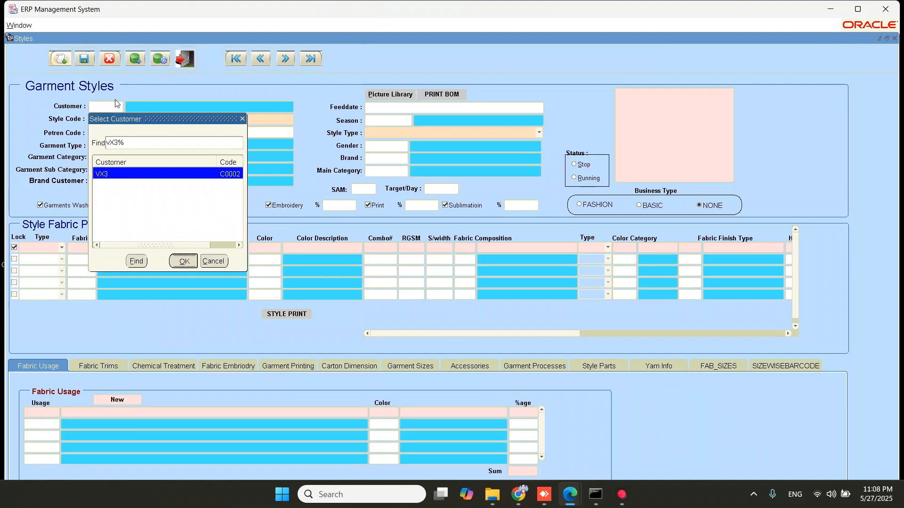
key(Return)
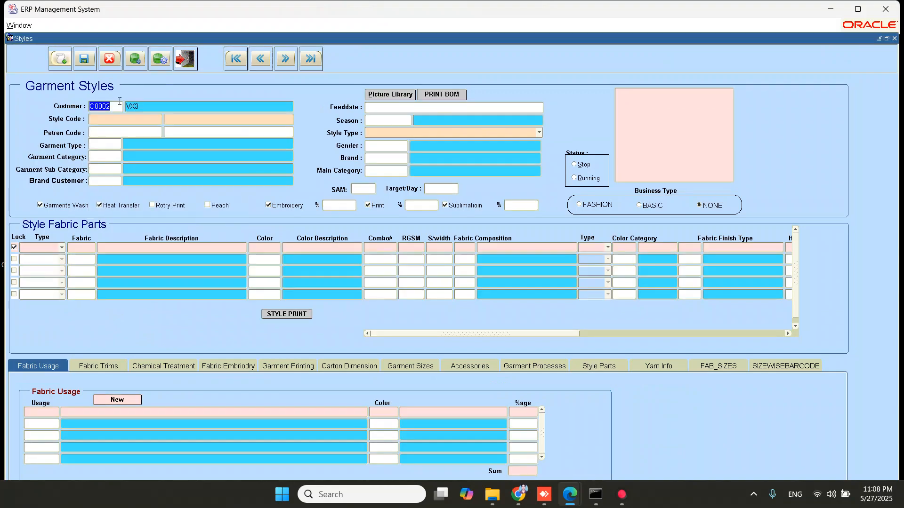
click(160, 59)
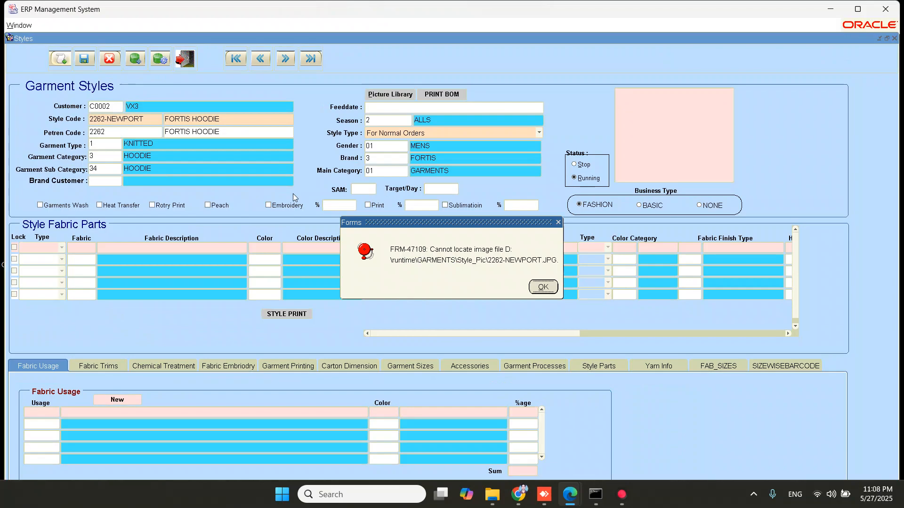
click(543, 287)
click(539, 292)
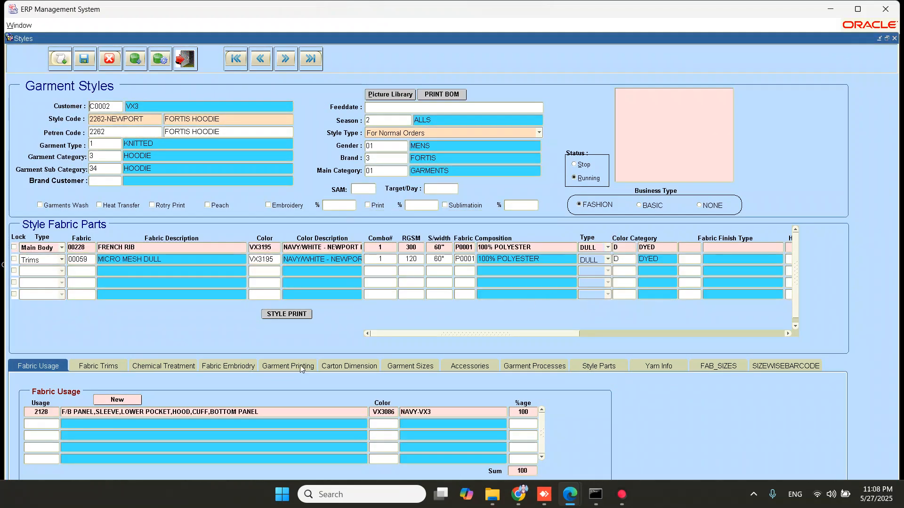
Show carton dimensions and step through VX3 style records to 4958-BASIC, dismissing image errors
click(342, 371)
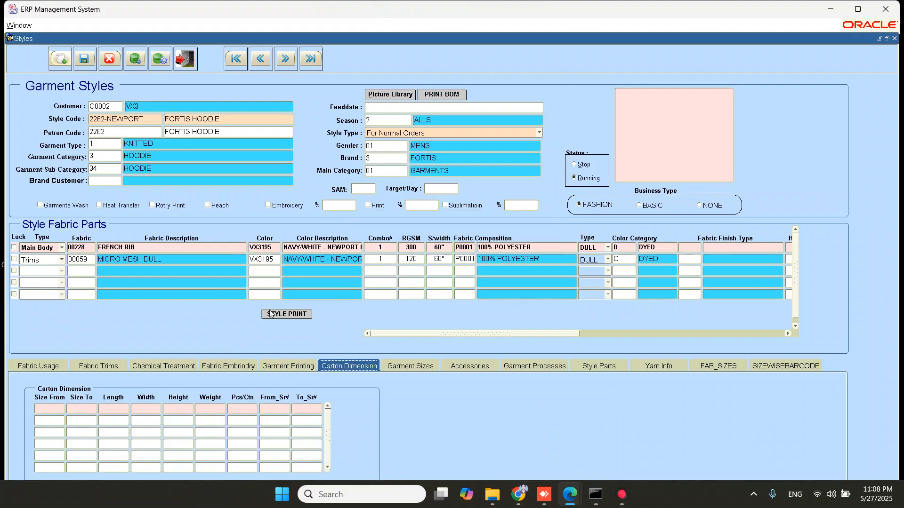
click(141, 118)
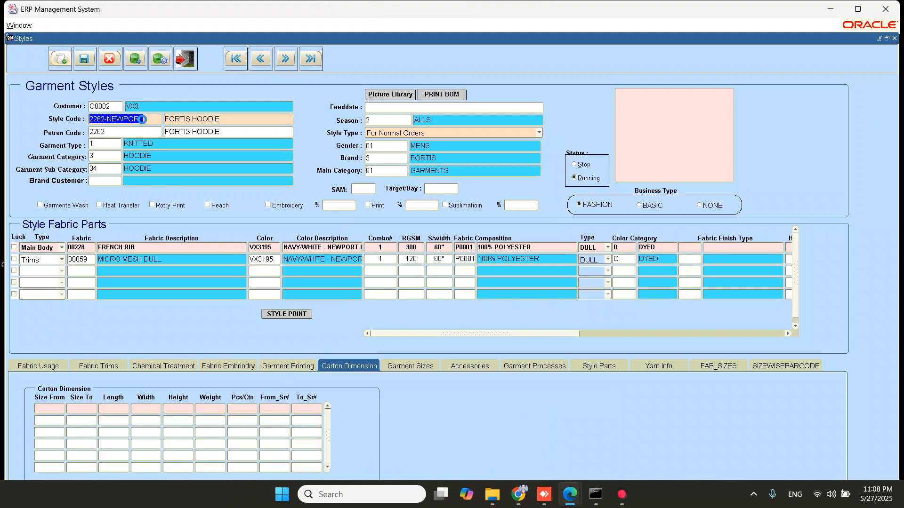
key(Down)
key(Return)
key(Return)
key(Return)
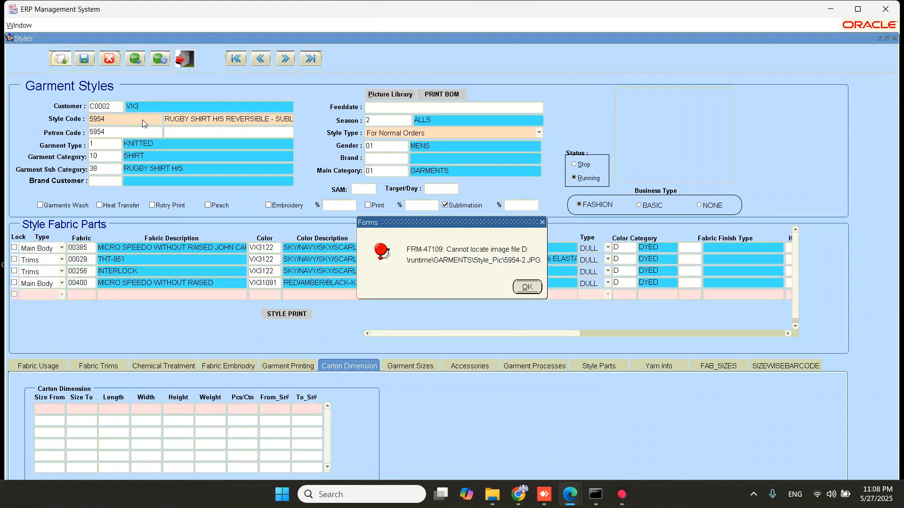
key(Return)
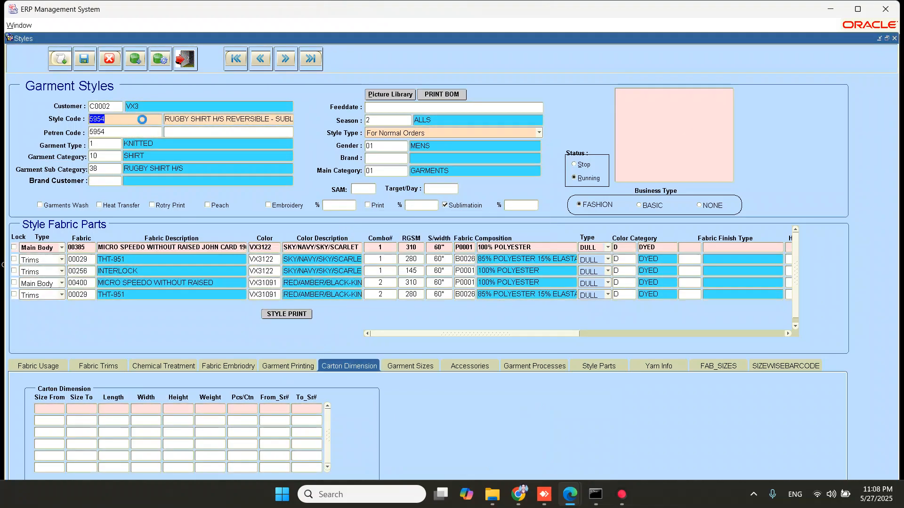
key(Down)
key(Return)
key(Return)
key(Return)
key(Return)
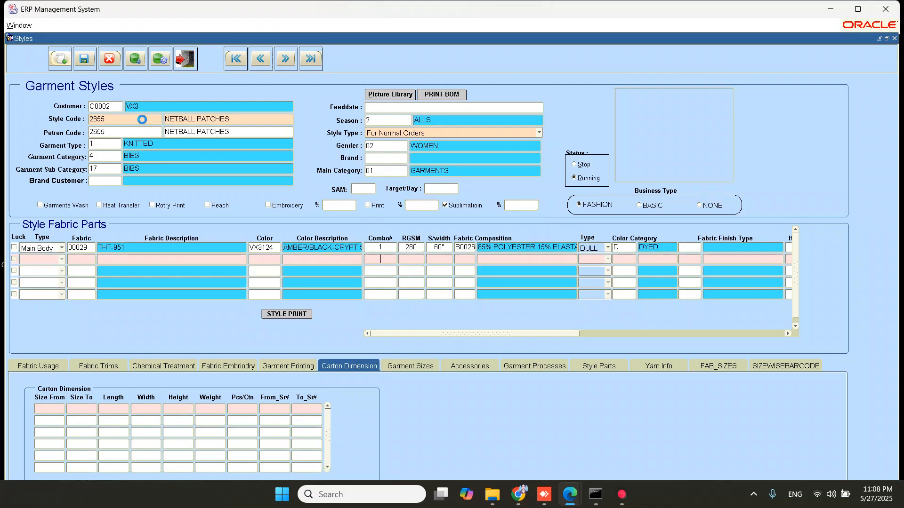
key(Return)
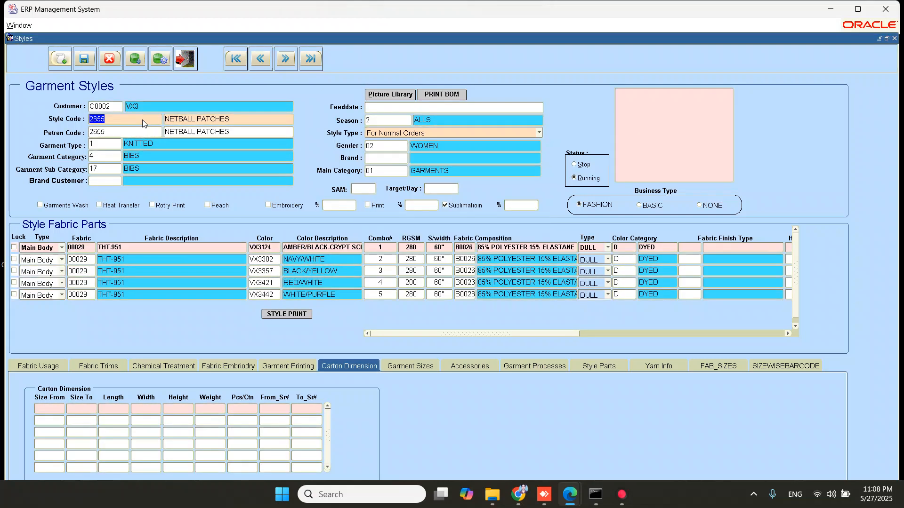
key(Down)
key(Return)
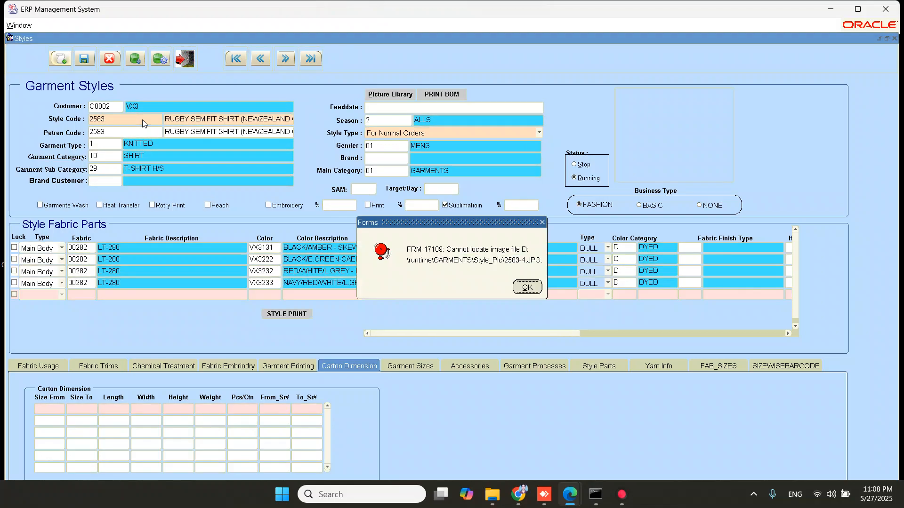
key(Return)
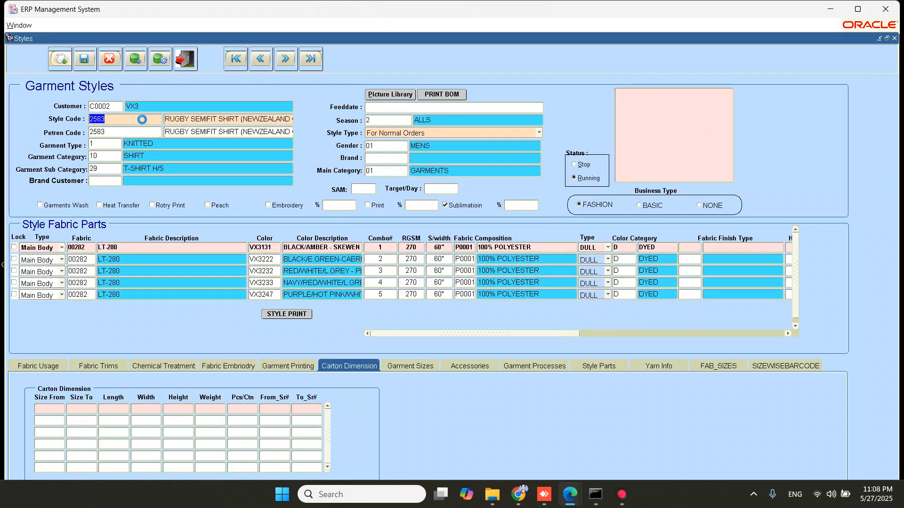
key(Down)
key(Return)
key(Return)
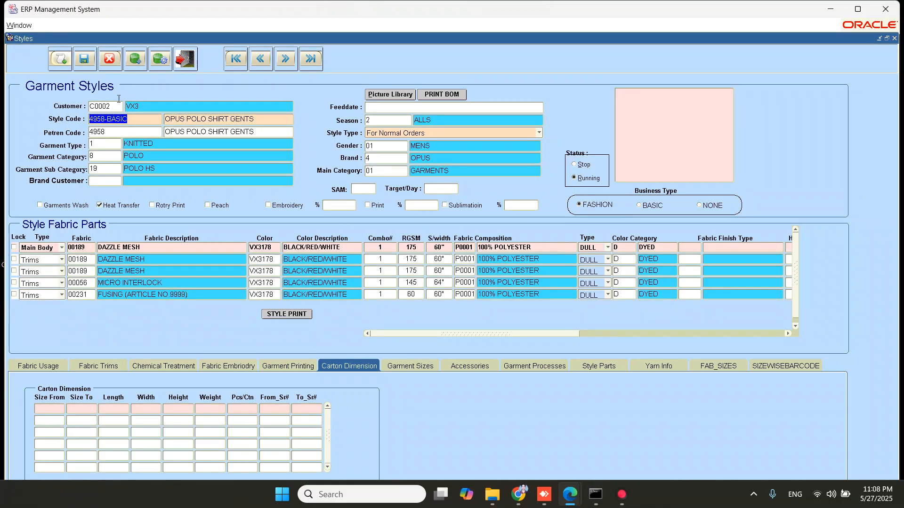
Query the garment styles for customer HUMMEL, dismissing the missing-image warning
click(135, 59)
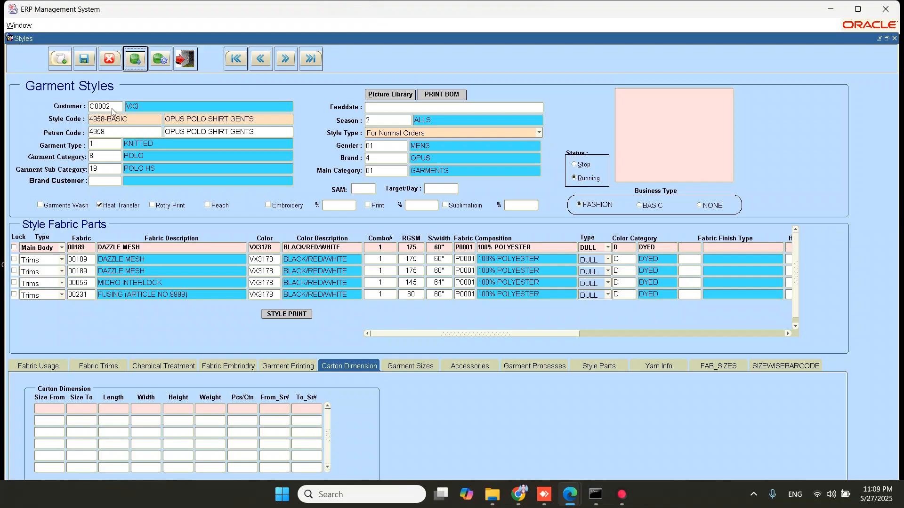
click(137, 62)
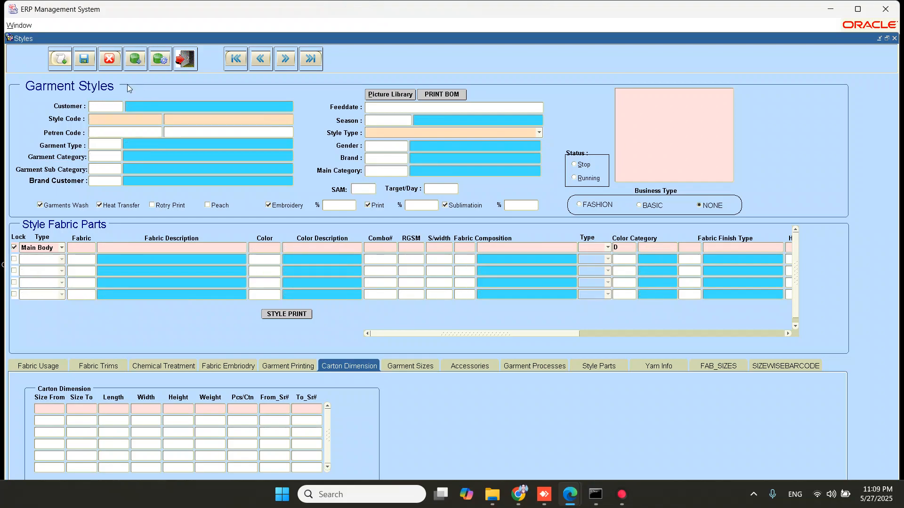
key(F9)
text(HUMMEL)
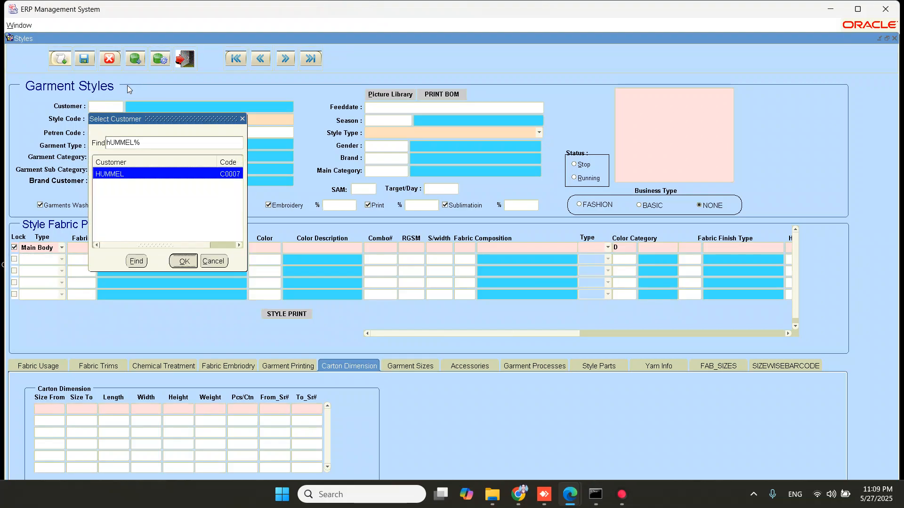
key(Return)
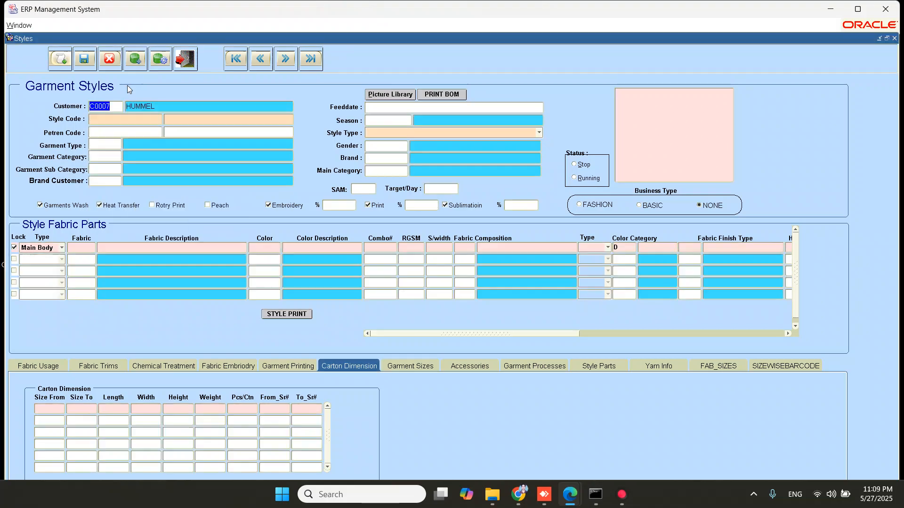
click(160, 59)
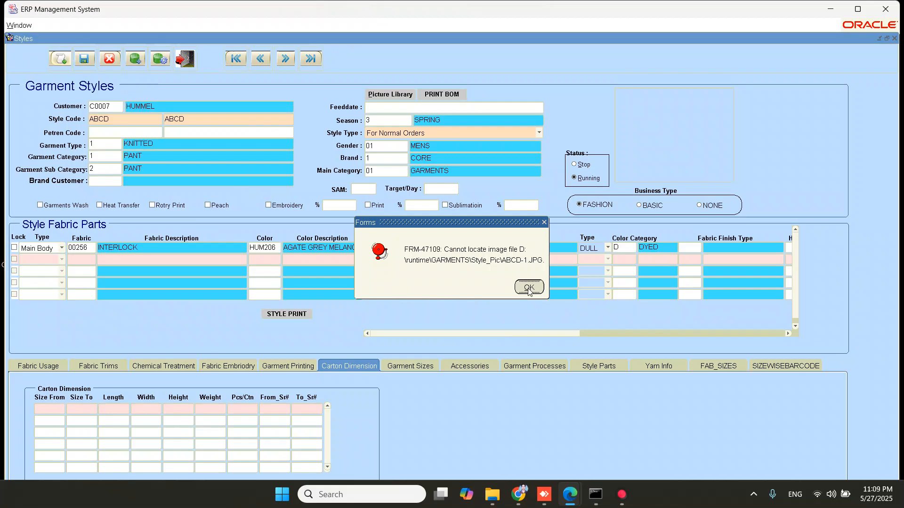
click(528, 286)
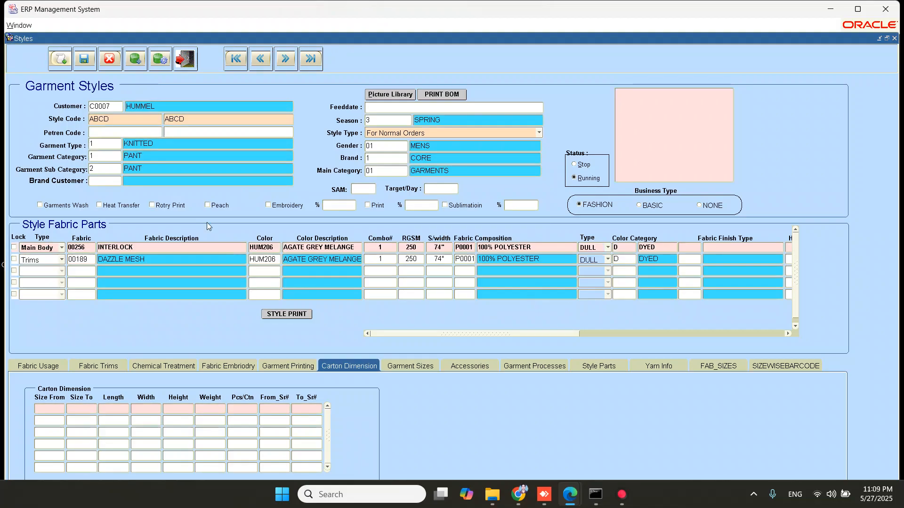
Step to style 510100, clear the image and process warnings, and show its carton dimensions
click(120, 122)
key(Down)
key(Return)
key(Return)
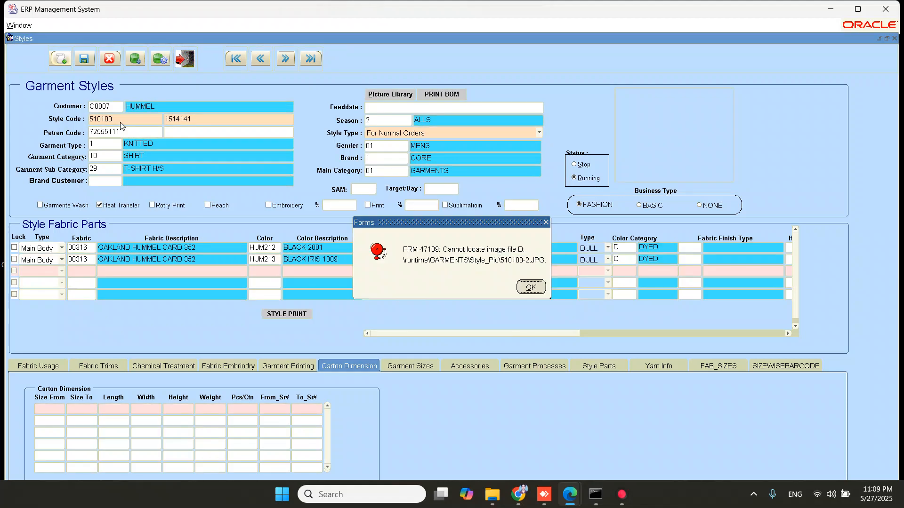
key(Return)
key(Return)
key(Return)
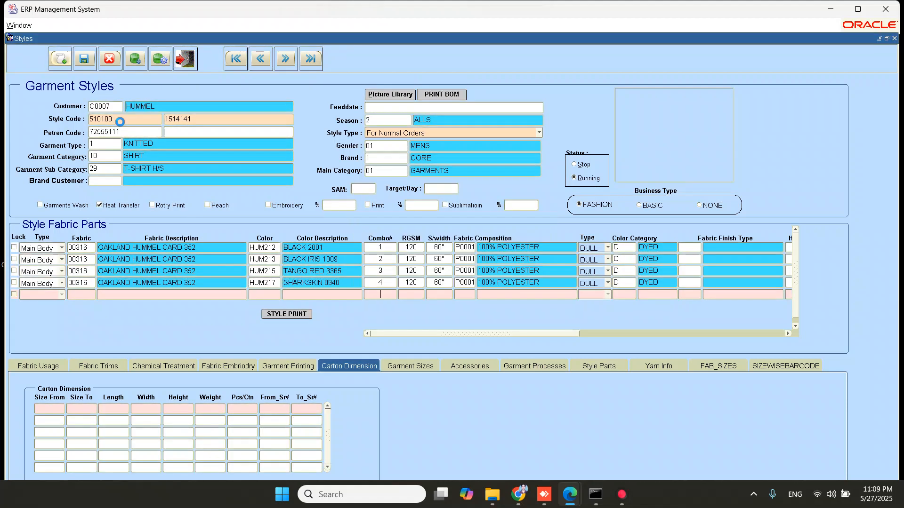
key(Return)
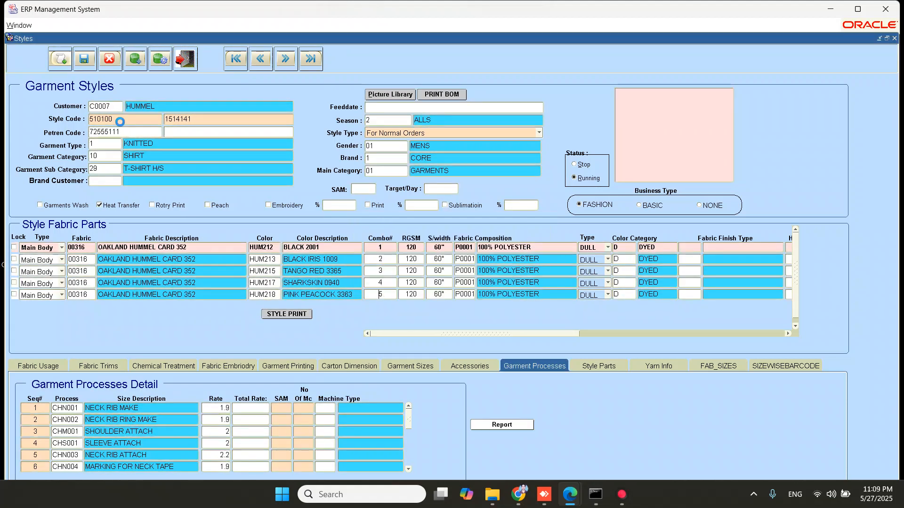
key(Return)
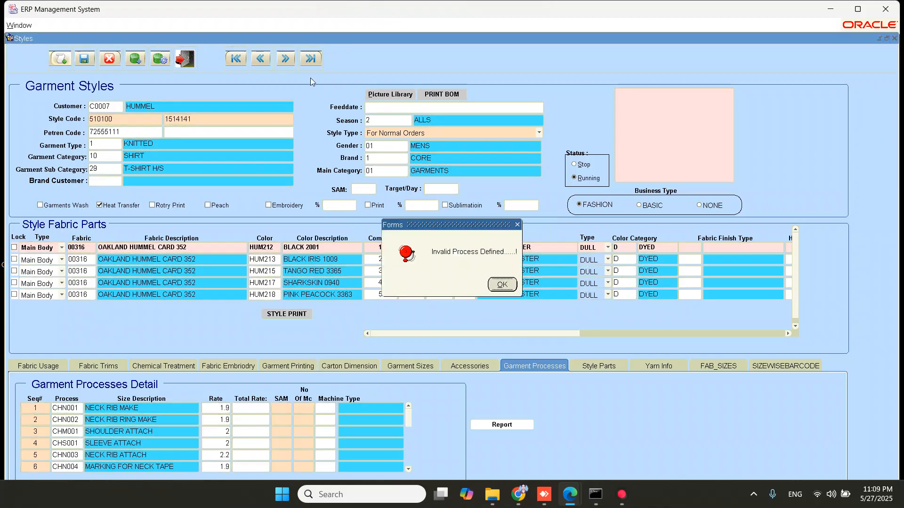
key(Return)
key(Return)
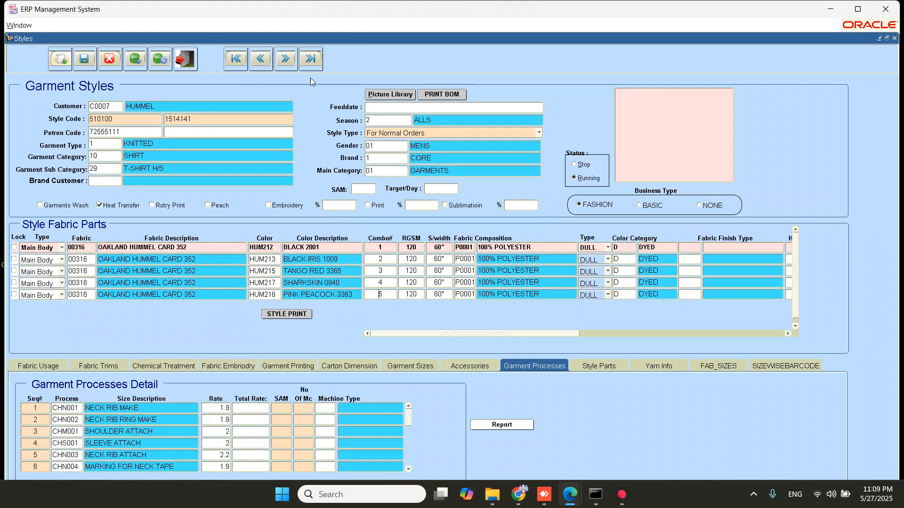
key(Return)
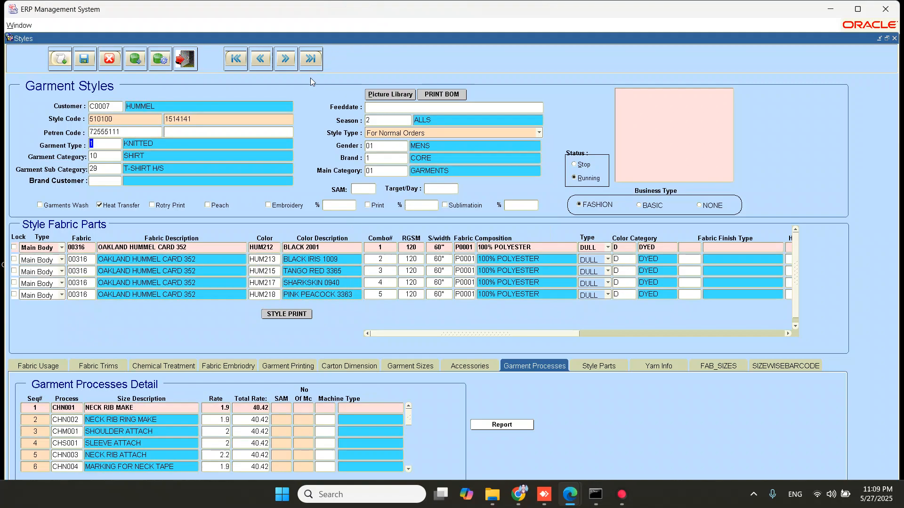
click(334, 369)
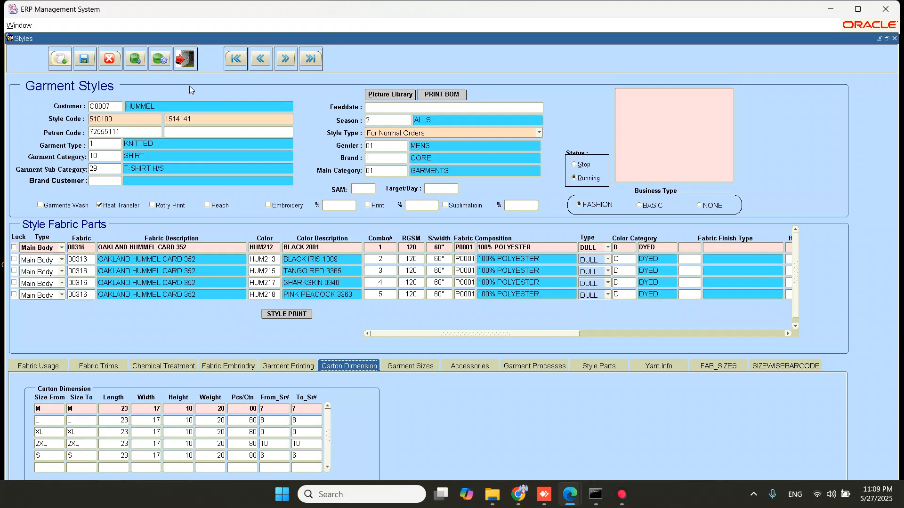
Close Styles and open the Manual Packing List form with existing packing lists queried
click(187, 60)
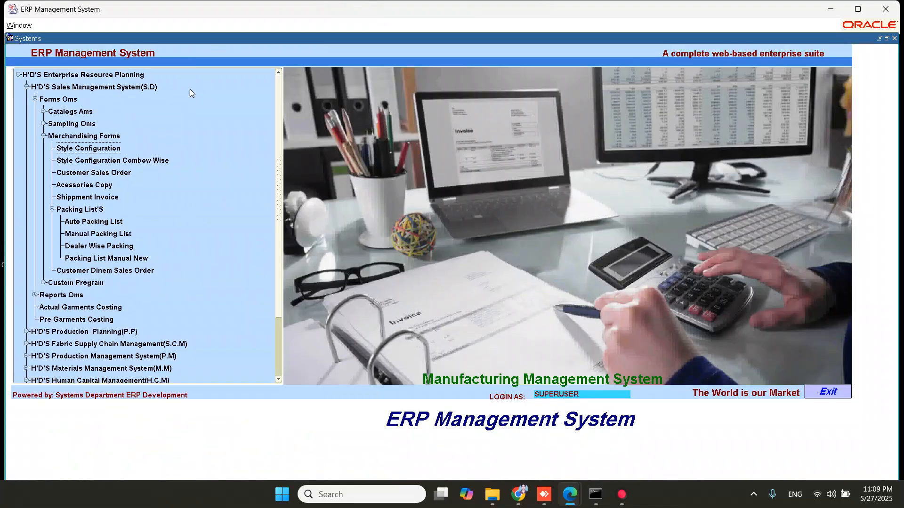
double_click(109, 234)
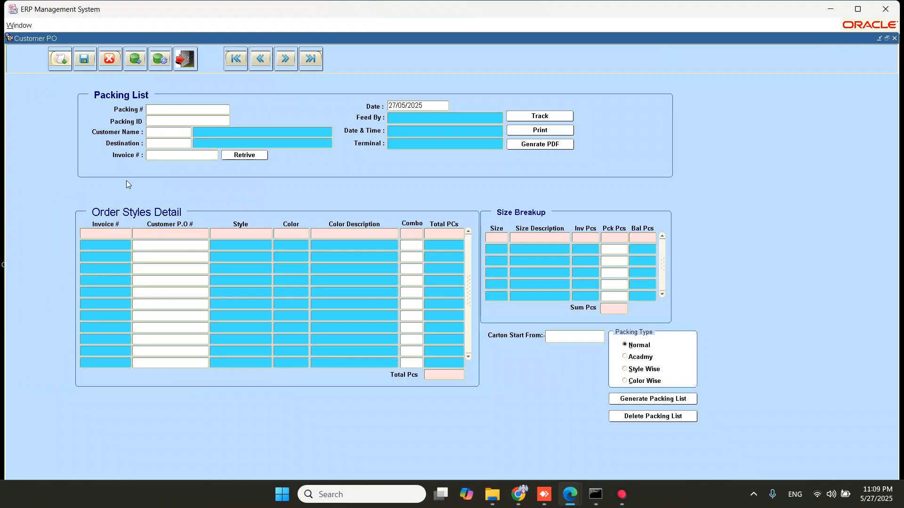
click(161, 60)
Browse back to packing list #94, review its customer and PO, then clear the form
key(Up)
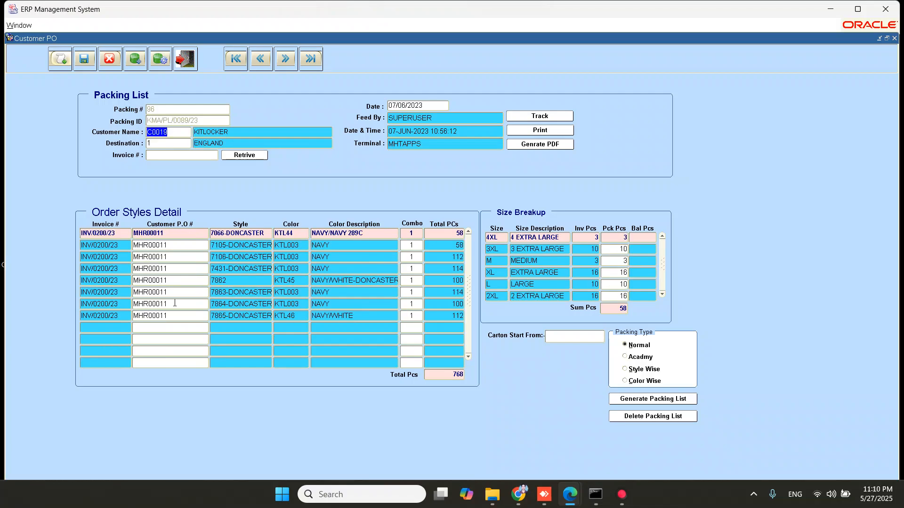
key(Up)
key(Up)
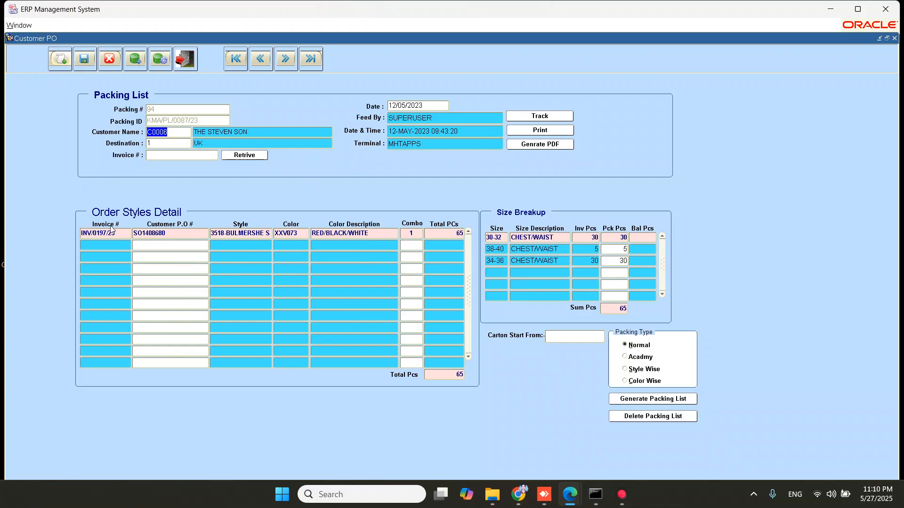
click(168, 234)
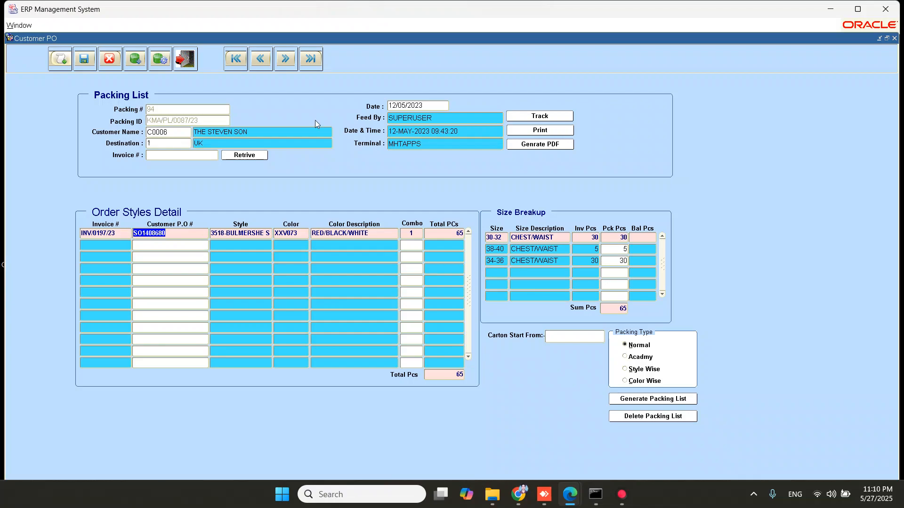
click(158, 132)
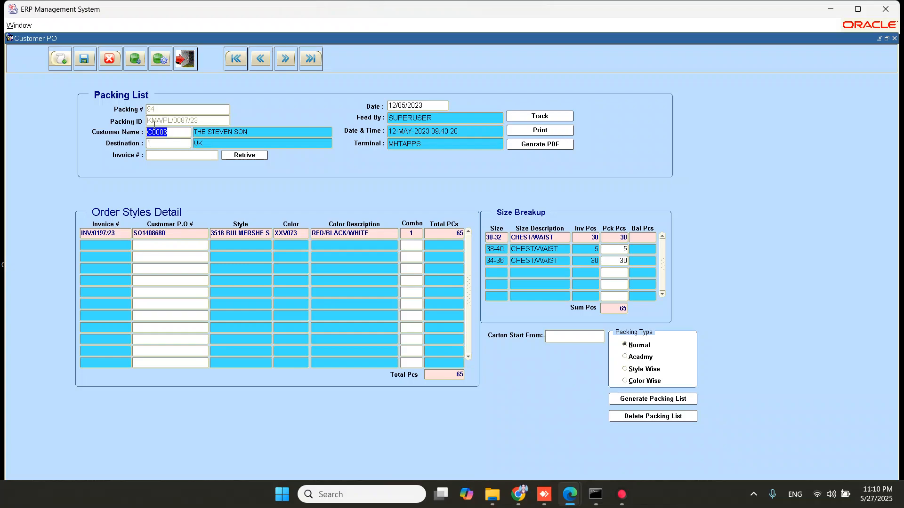
click(60, 59)
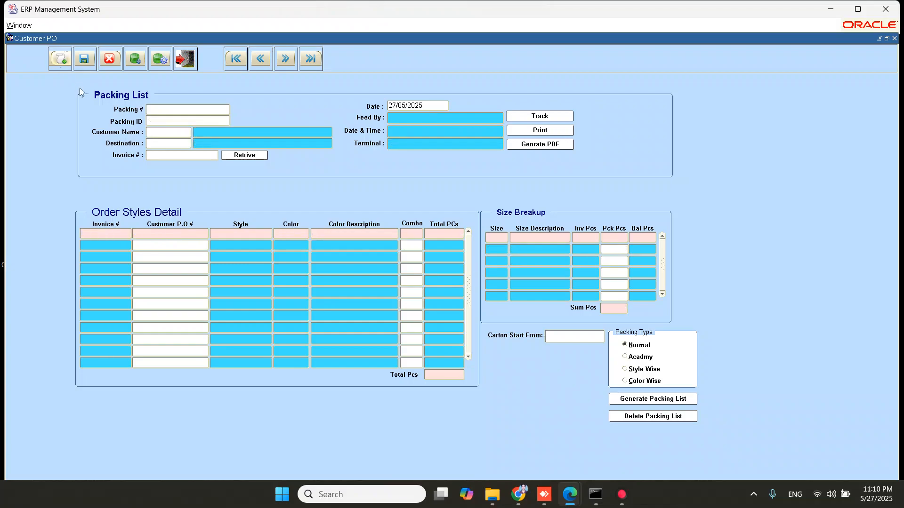
Set customer WILMART on the new packing list, then exit the form discarding changes
key(F9)
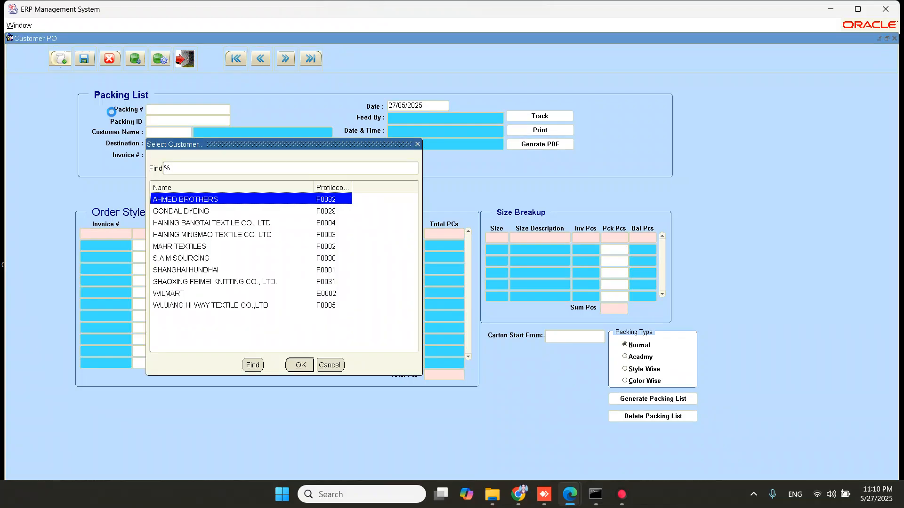
text(h)
key(BackSpace)
key(Down)
key(Down)
key(Down)
key(Down)
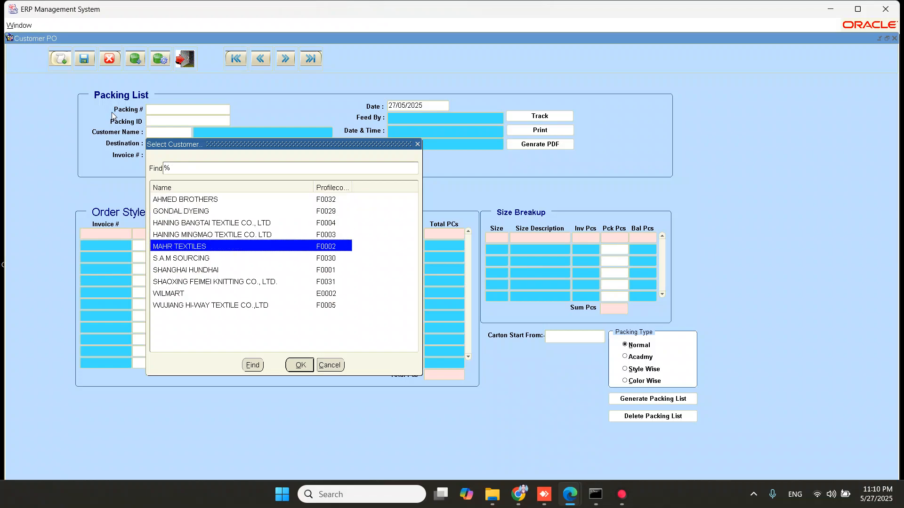
key(Down)
key(Down)
key(Down)
key(Down)
key(Down)
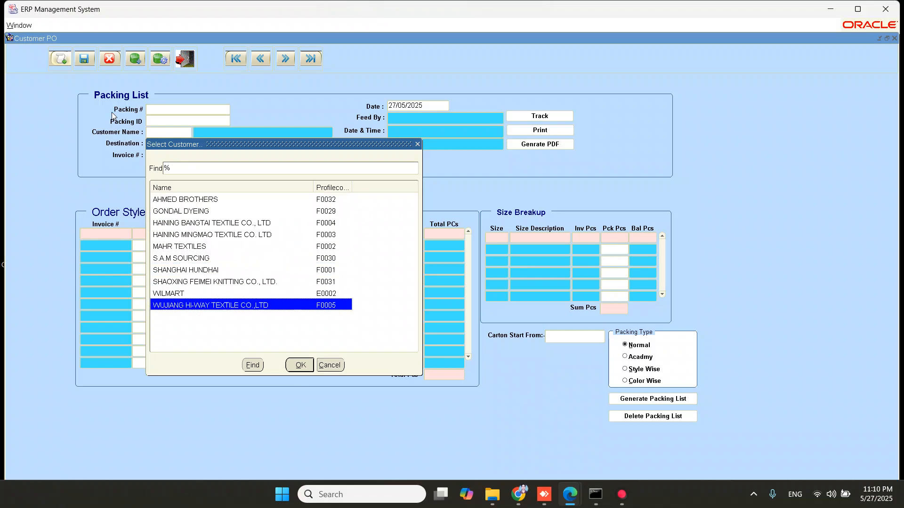
key(Up)
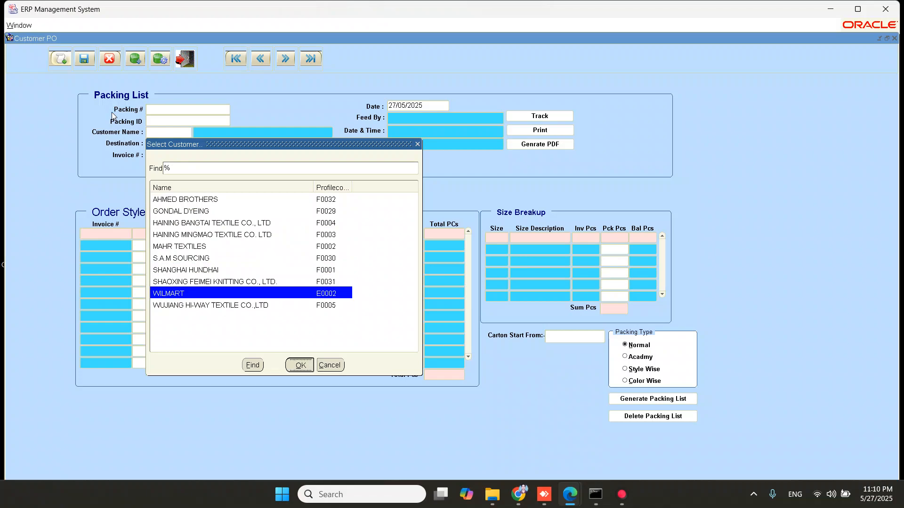
key(Return)
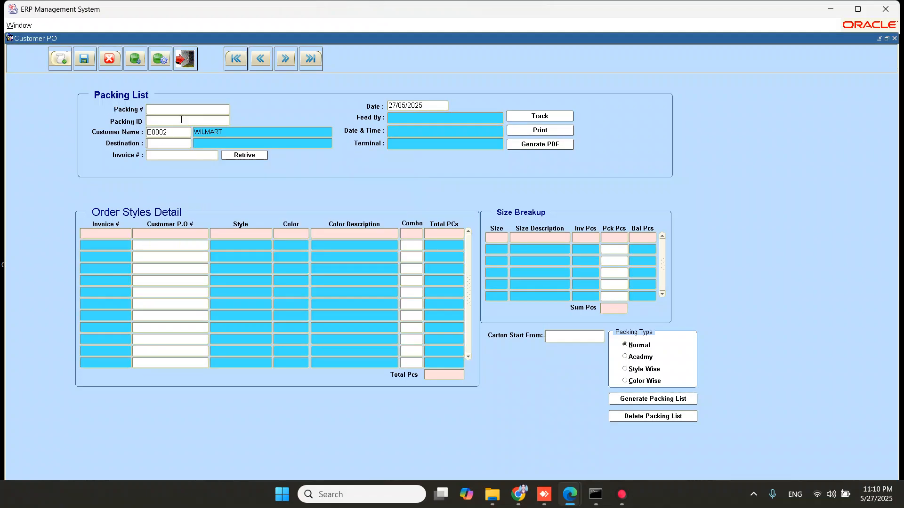
click(185, 60)
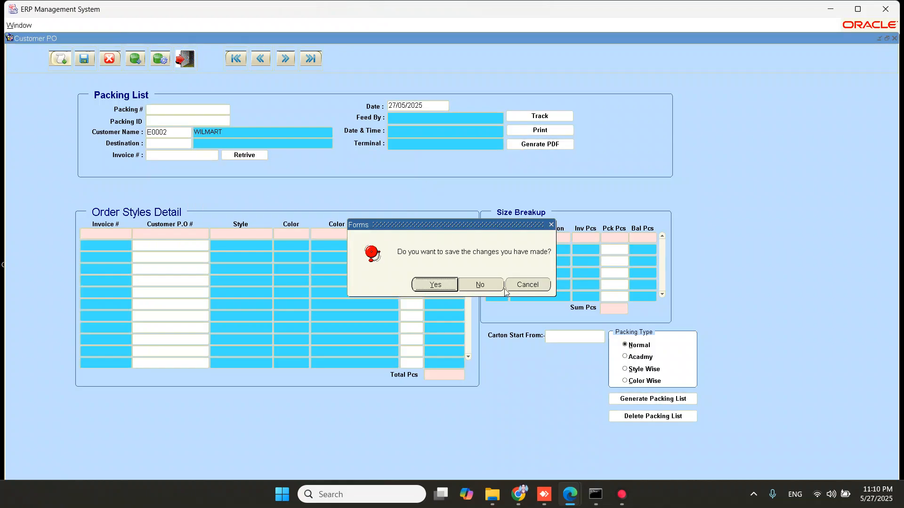
click(487, 284)
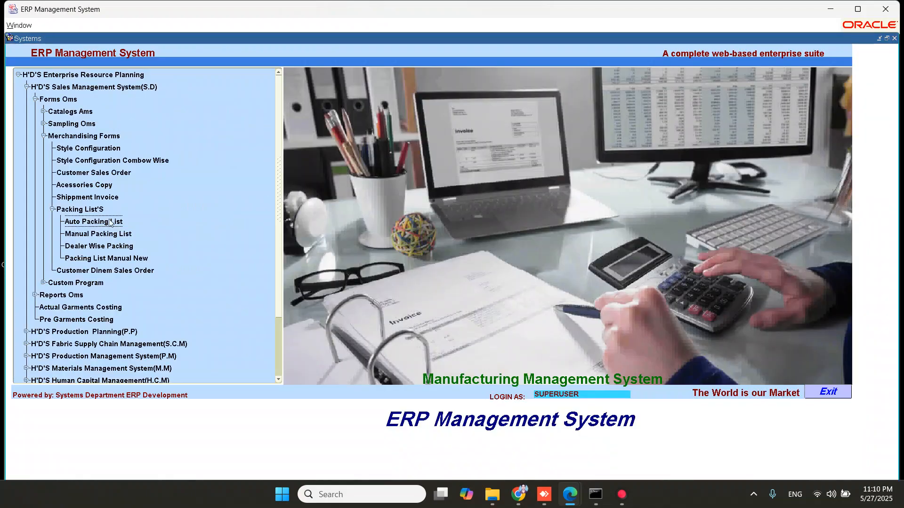
Open the shipment invoice form and set customer HUMMEL with shipping via SEA
double_click(70, 197)
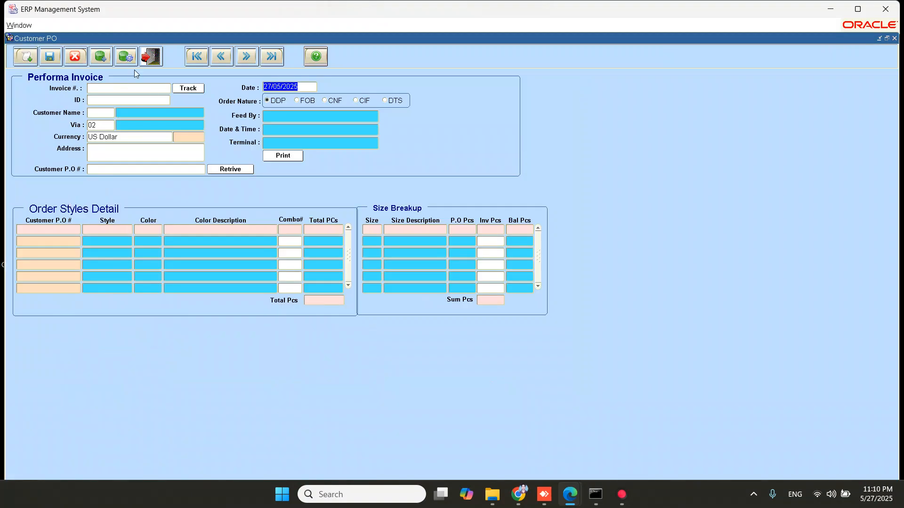
click(150, 56)
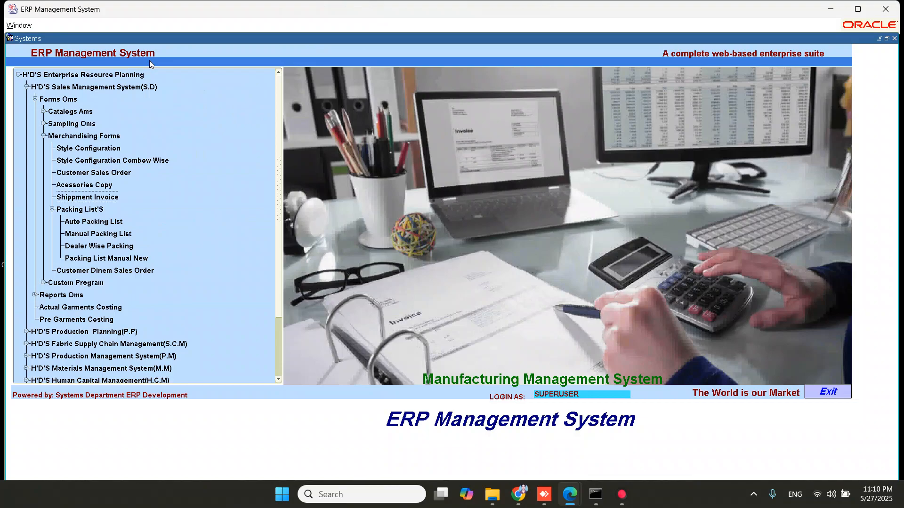
double_click(68, 197)
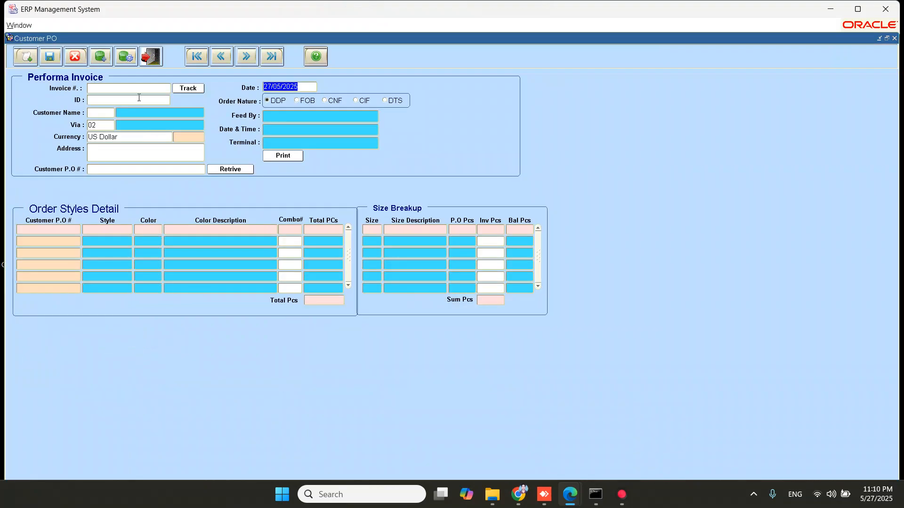
click(121, 98)
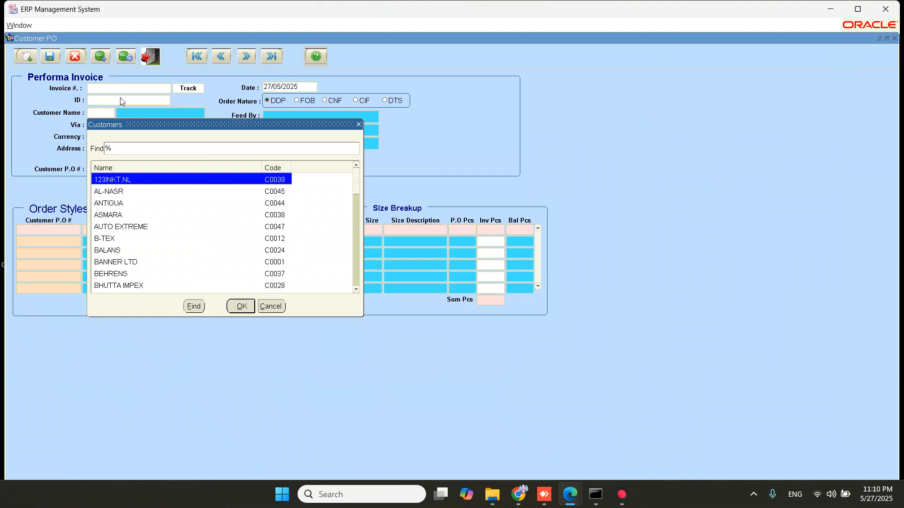
text(HUMMEL)
key(Return)
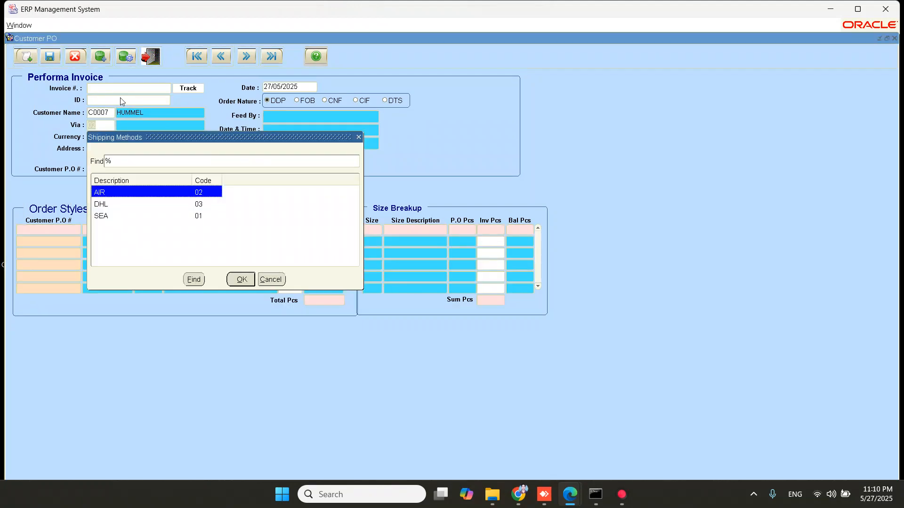
key(Down)
key(Down)
key(Return)
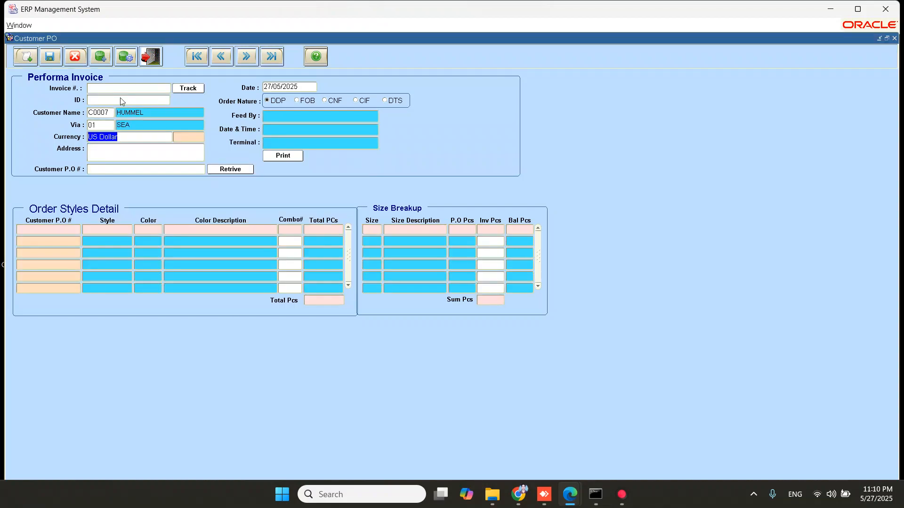
Choose customer PO 159089, retrieve its order lines, and acknowledge the save messages
click(118, 170)
key(ctrl+l)
key(Down)
key(Down)
key(Down)
key(Down)
key(Down)
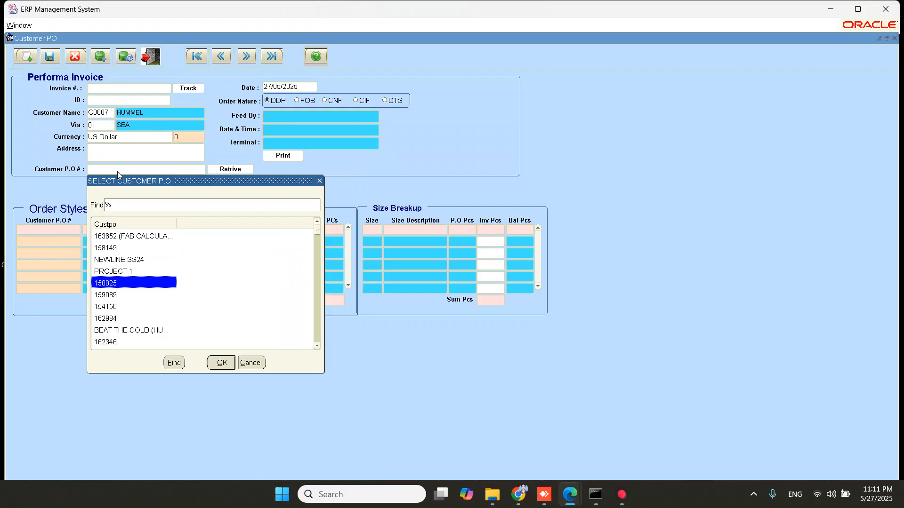
key(Return)
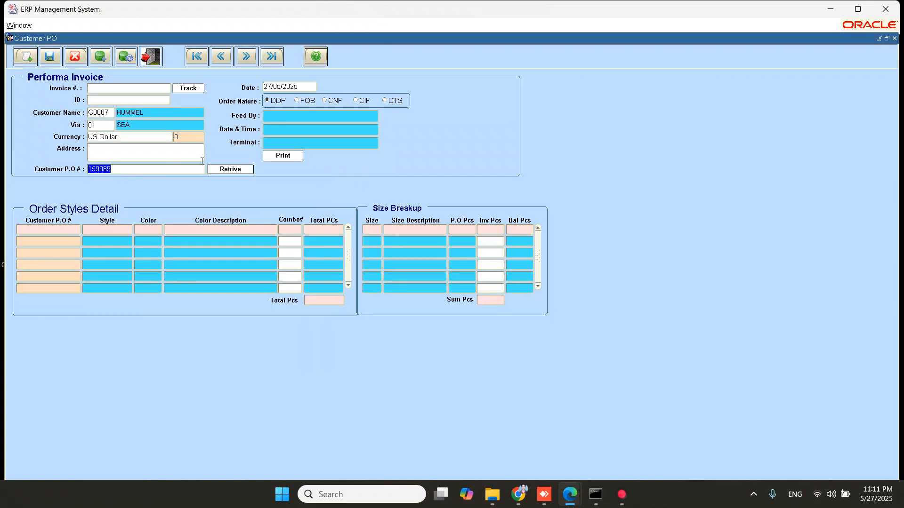
click(218, 170)
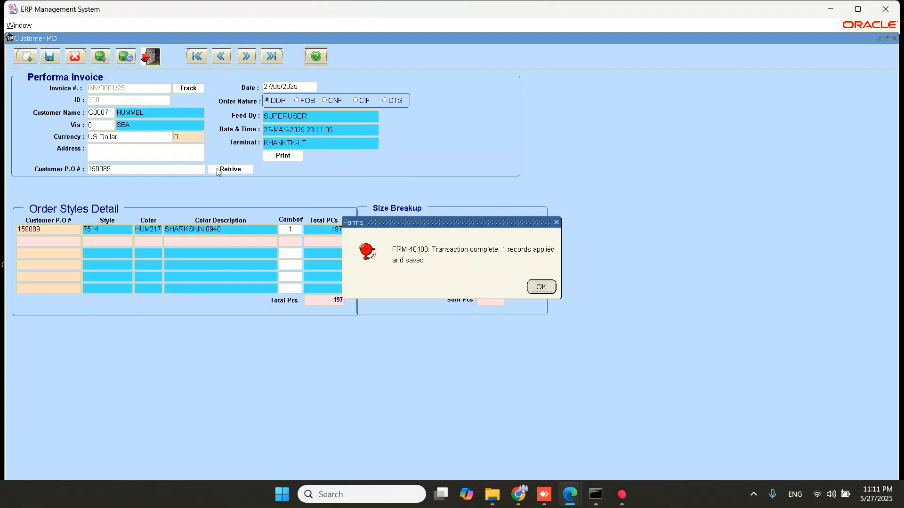
click(539, 284)
click(540, 284)
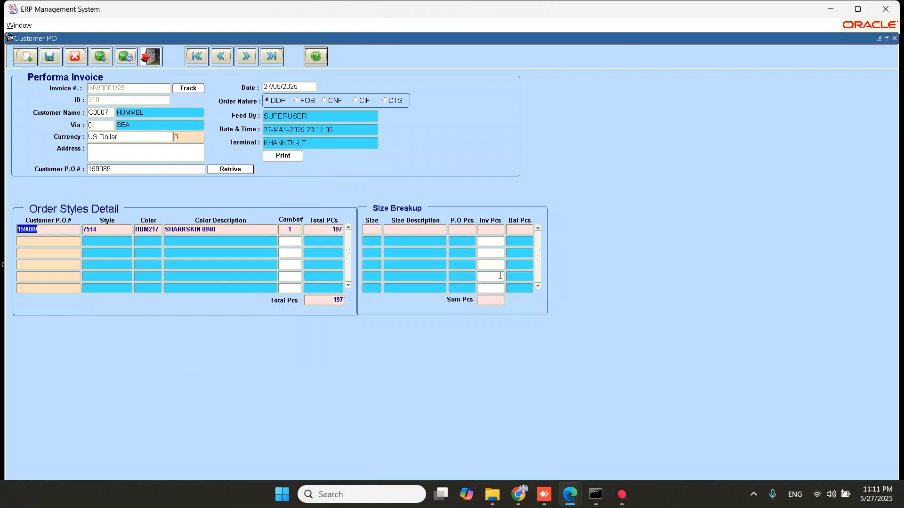
click(31, 240)
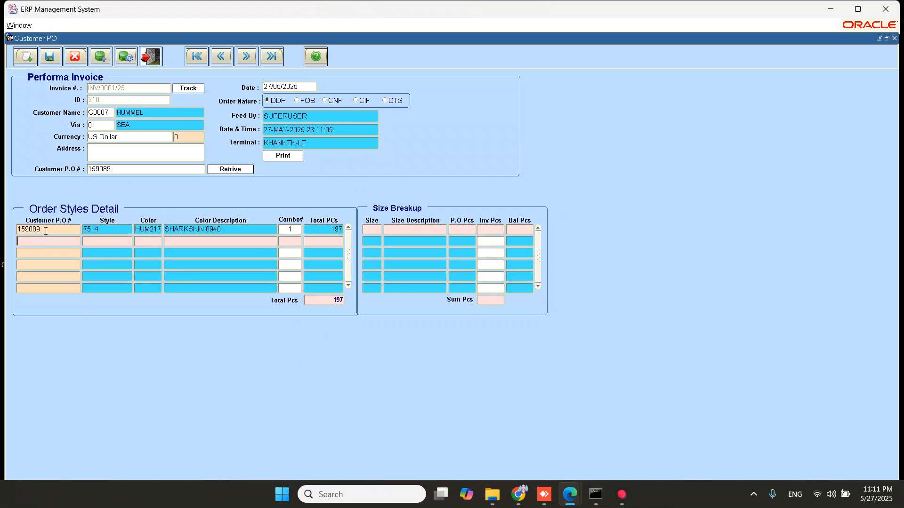
Review the 197-piece size breakup for PO 159089, then close the invoice form
click(47, 231)
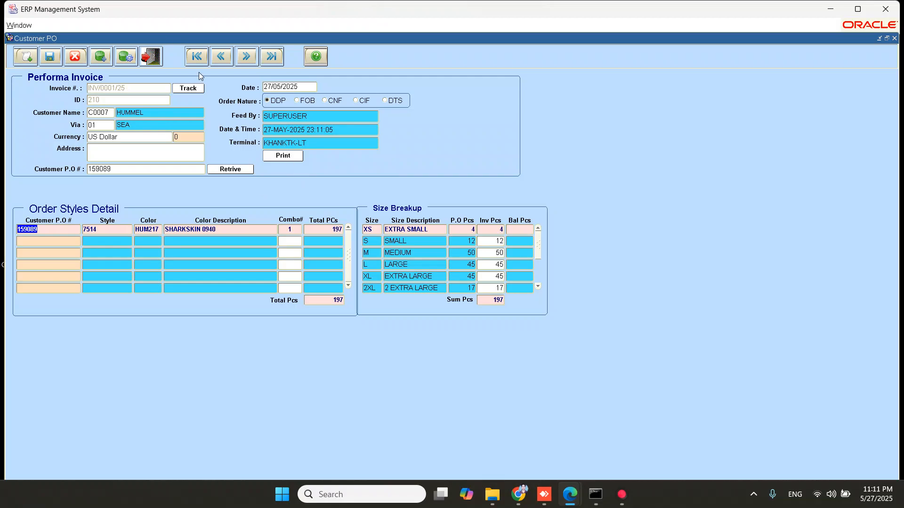
click(153, 57)
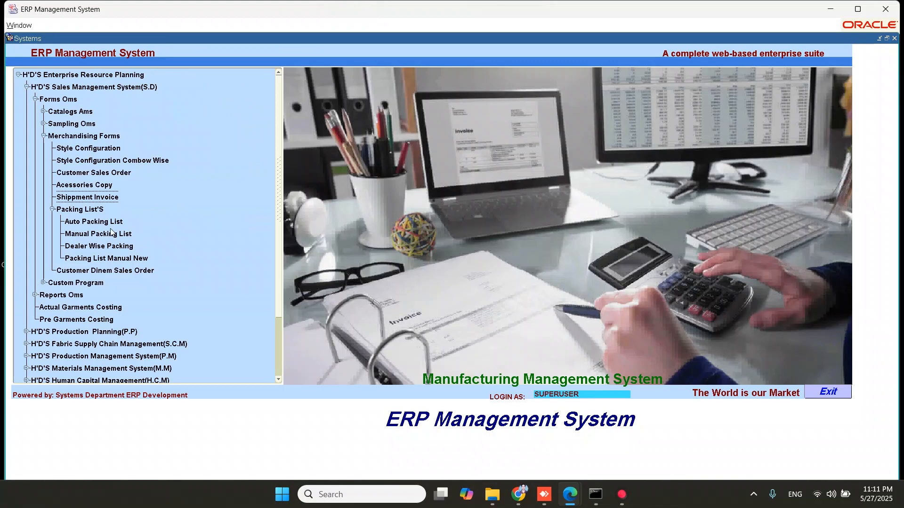
Open the Auto Packing List form and clear it for a new packing list
double_click(101, 222)
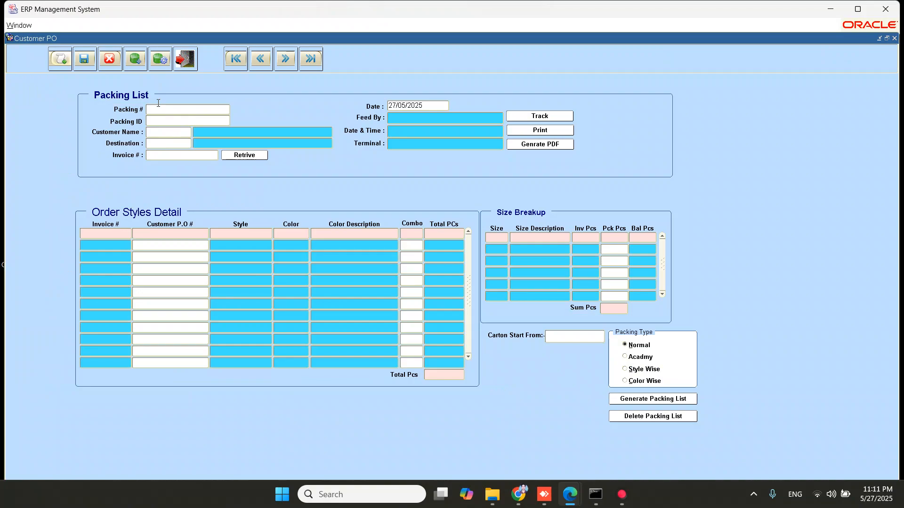
click(163, 69)
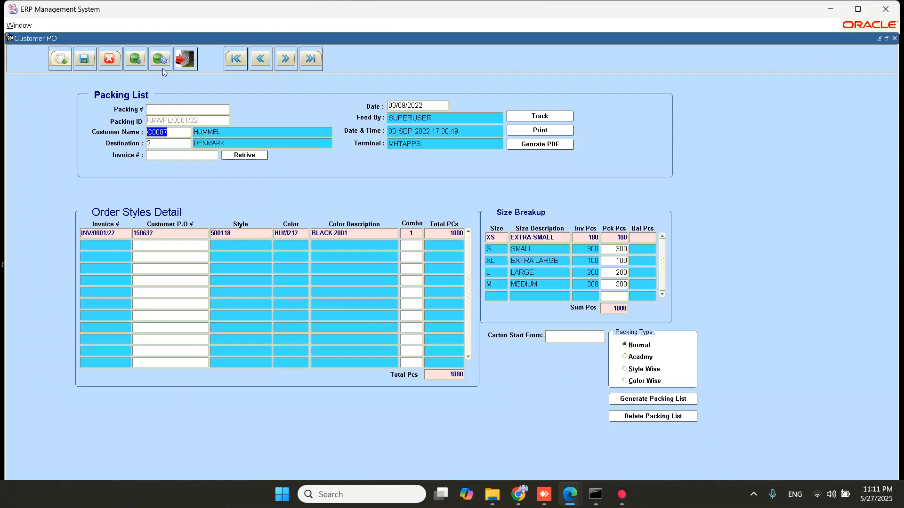
click(61, 63)
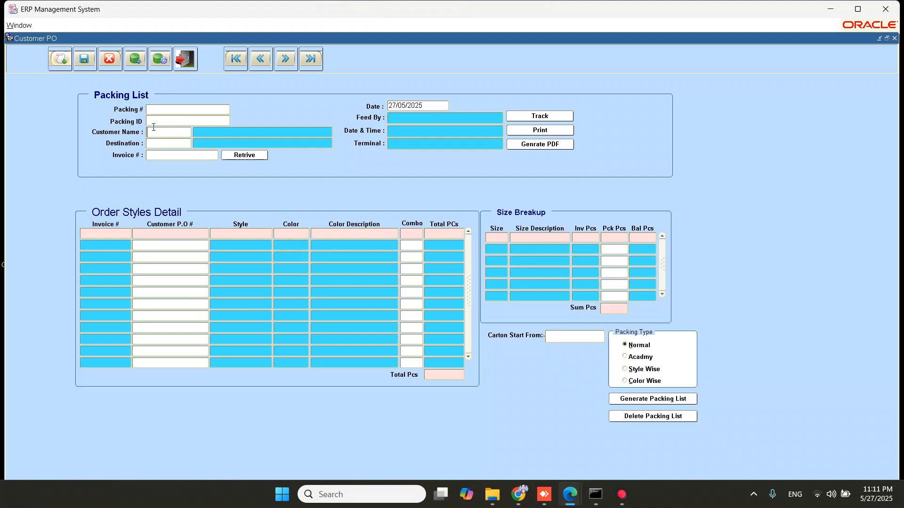
Enter customer C0007 (HUMMEL), choose destination UK and select invoice INV/0001/25
text(C0007)
key(Tab)
key(F9)
key(Down)
key(Down)
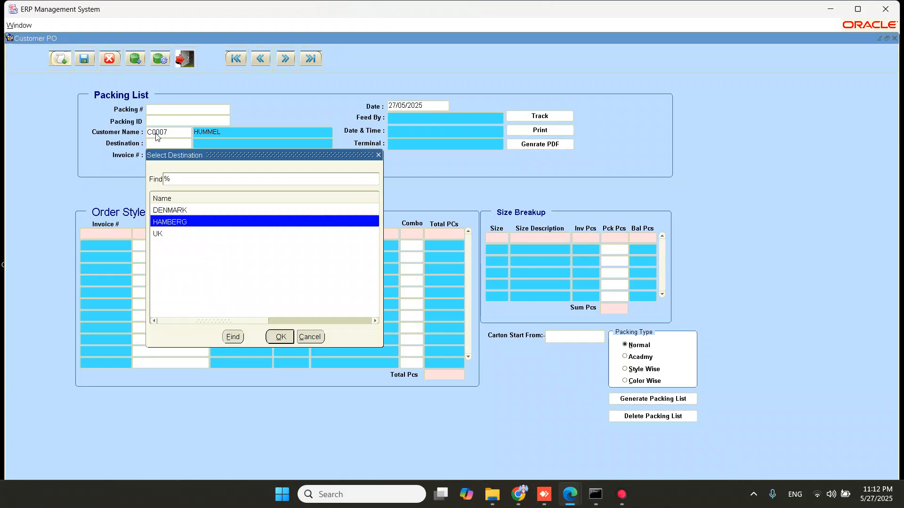
key(Return)
key(Tab)
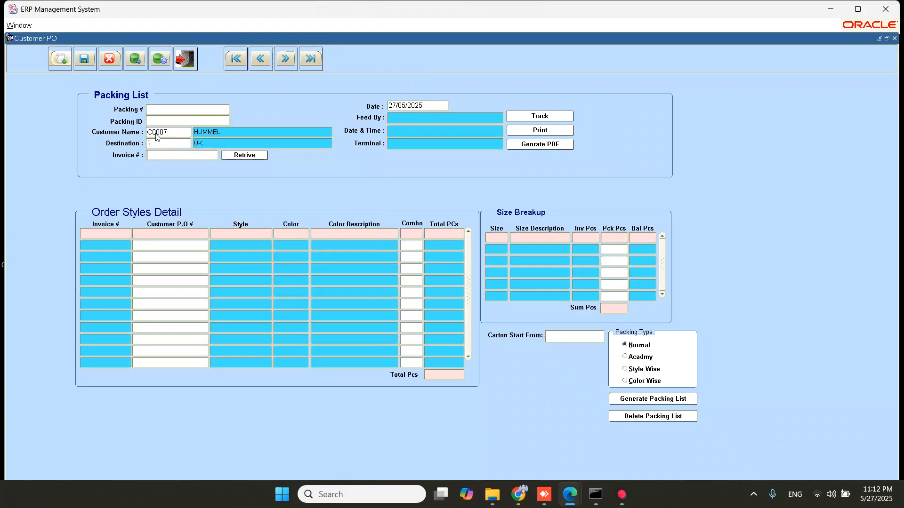
key(F9)
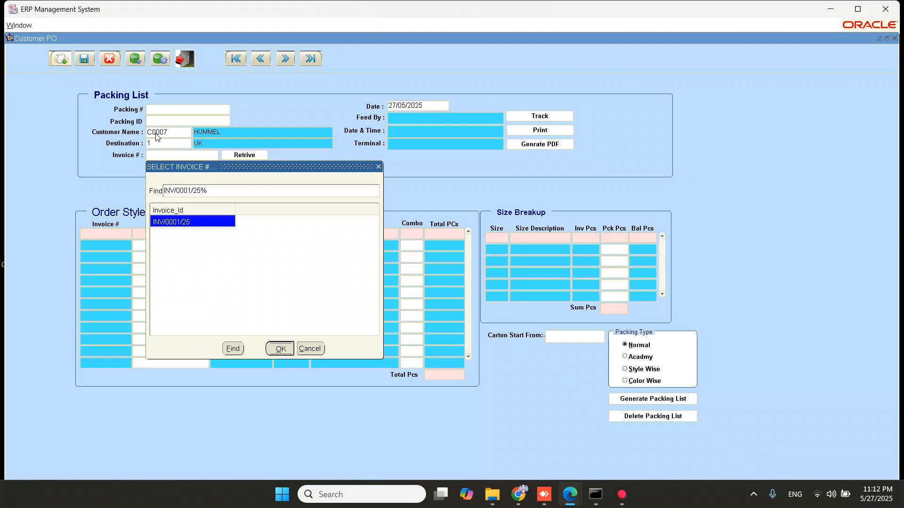
key(Return)
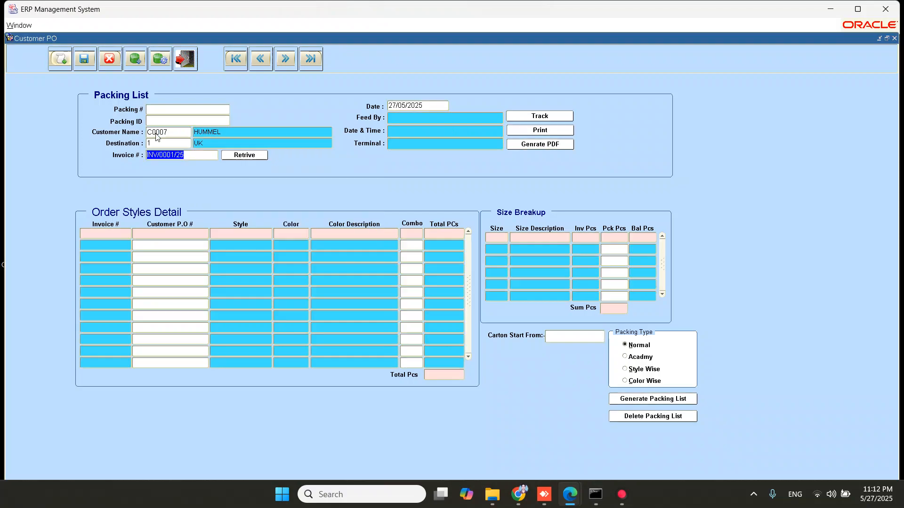
Retrieve the invoice's order lines and save packing record KMA/PL/0001/25
click(231, 154)
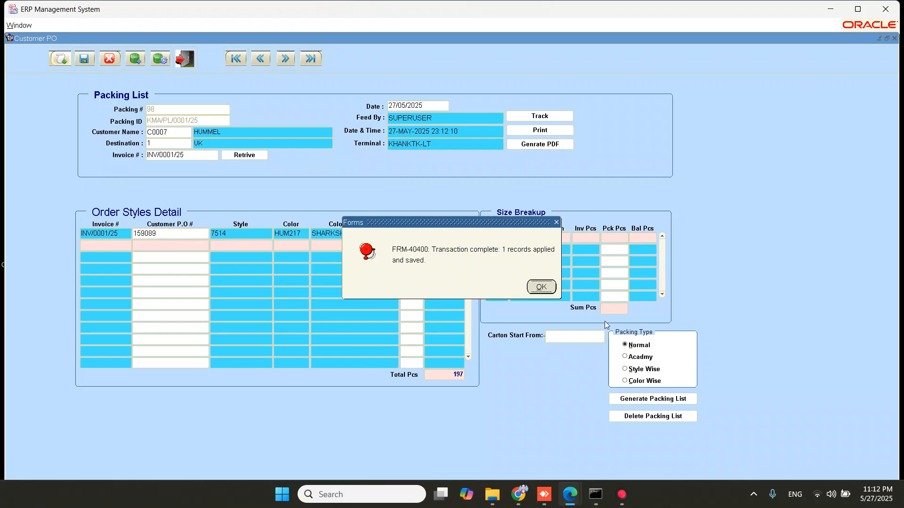
click(545, 288)
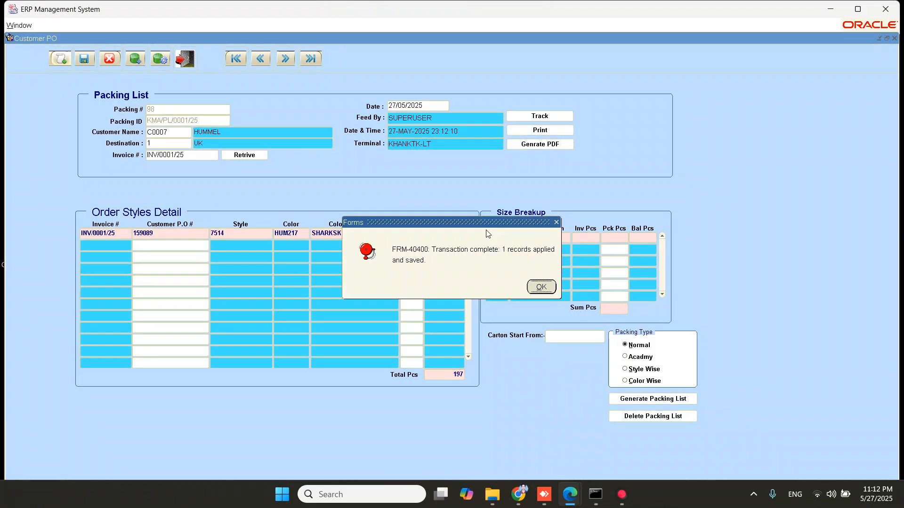
click(540, 286)
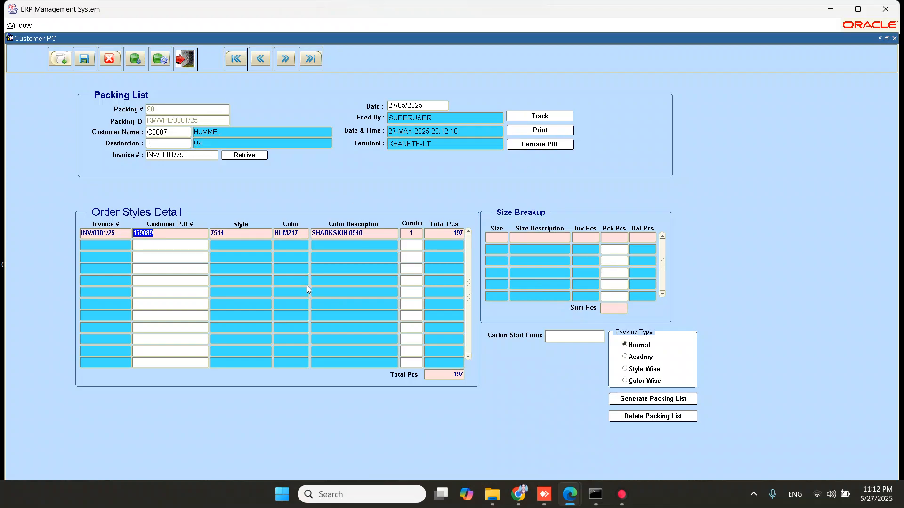
Generate the packing list covering all 197 pieces of PO 159089
double_click(164, 233)
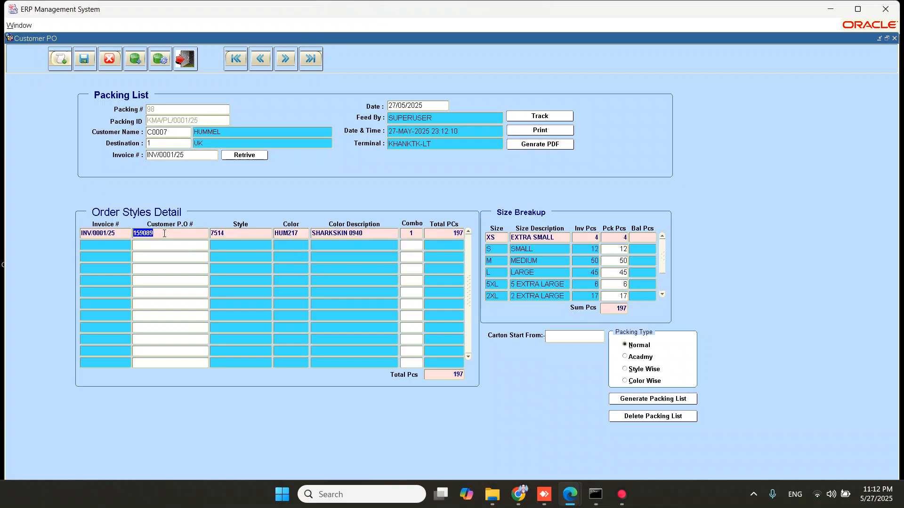
click(662, 400)
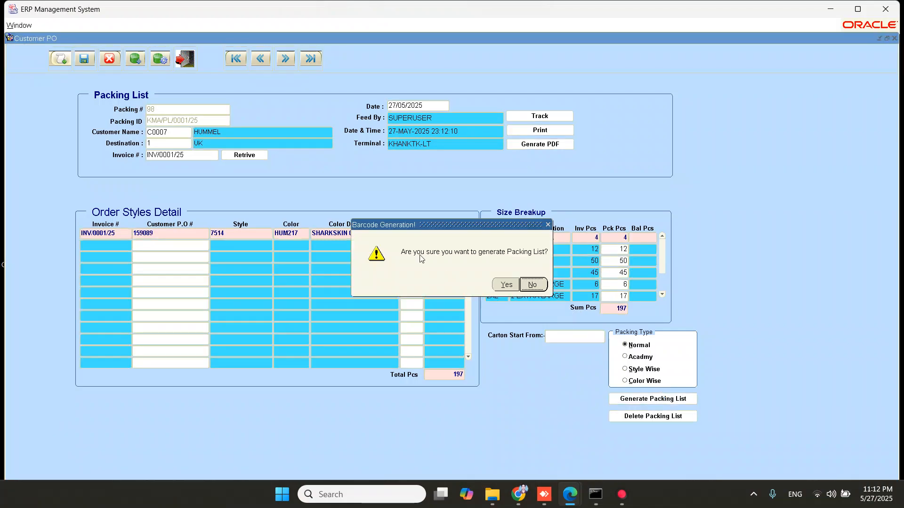
click(499, 285)
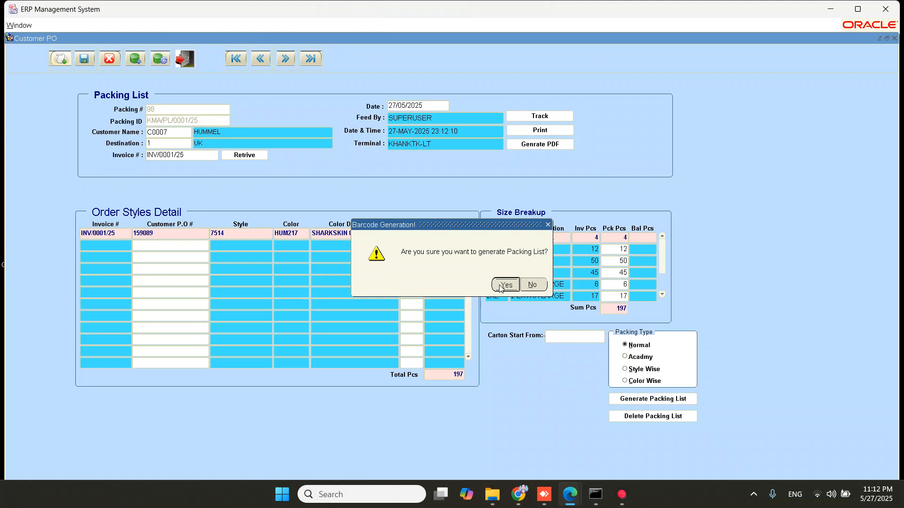
click(509, 284)
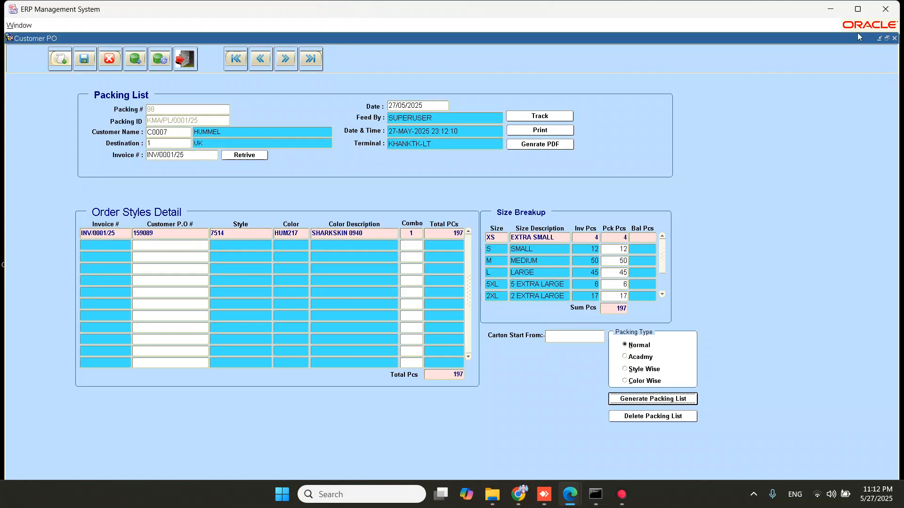
click(857, 9)
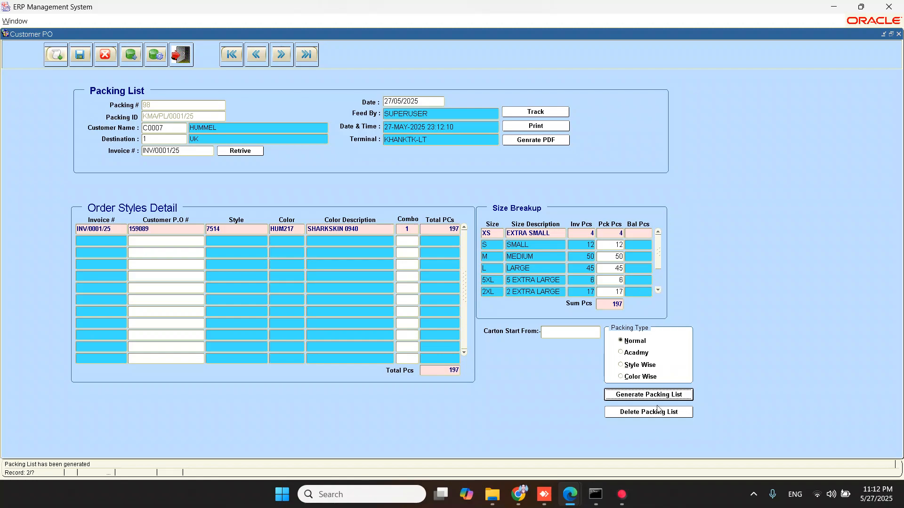
click(642, 412)
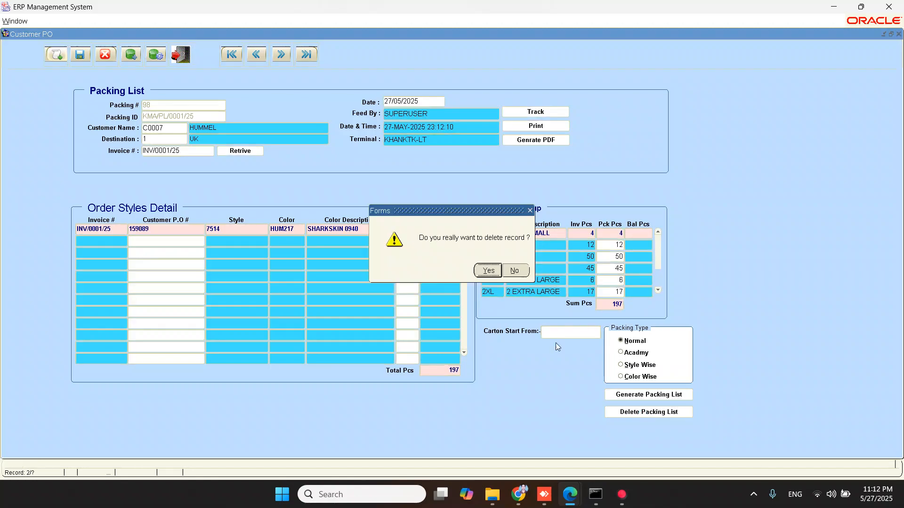
Delete packing list KMA/PL/0001/25 and regenerate it for the 197 pieces
click(487, 270)
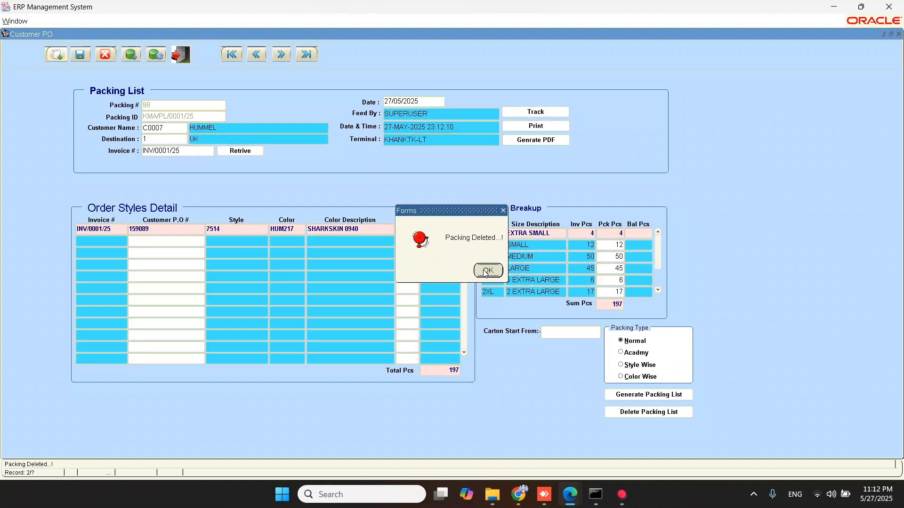
click(486, 271)
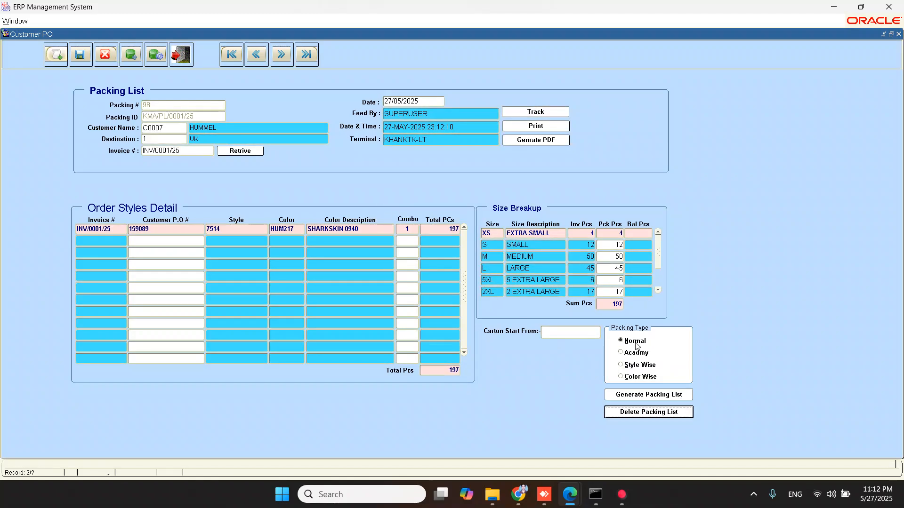
click(622, 395)
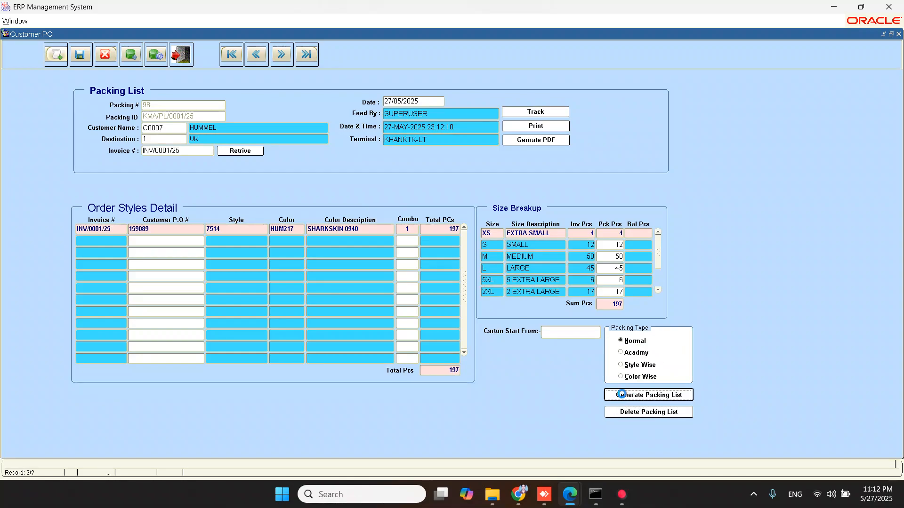
click(506, 270)
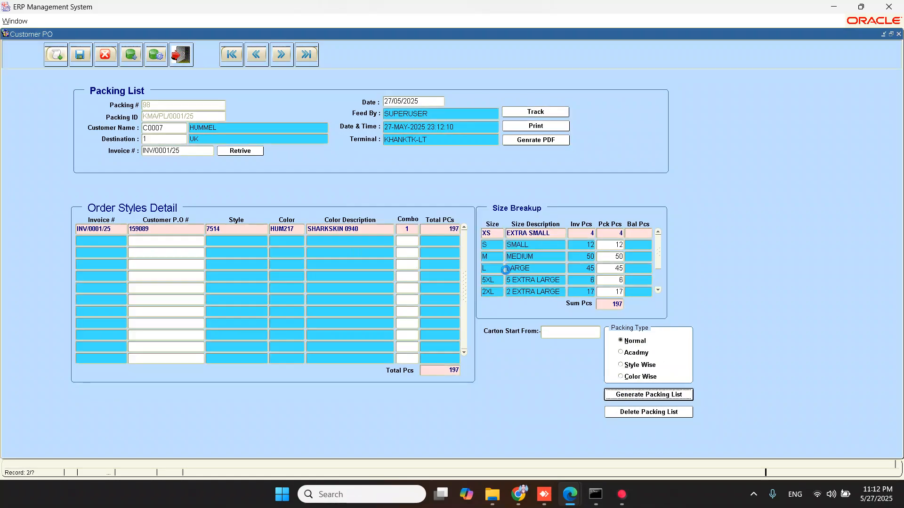
key(Return)
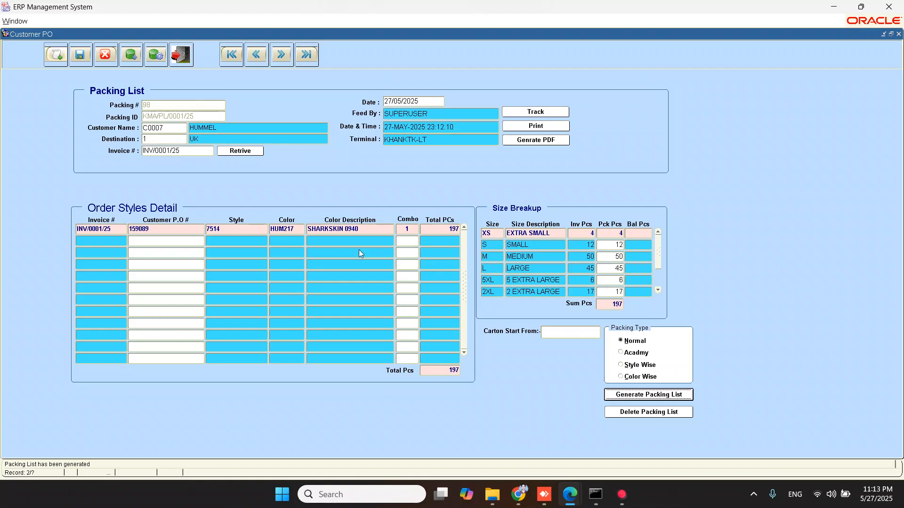
Exit the Customer PO packing list form and return to the Systems menu
click(181, 55)
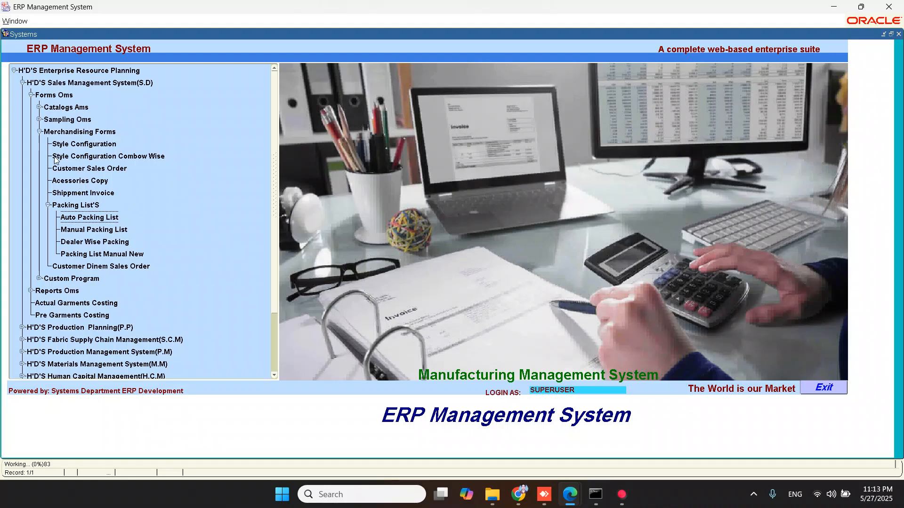
Open Work Order Feeding under Production Planning(P.P) > Forms P.P > Production Planning
click(40, 133)
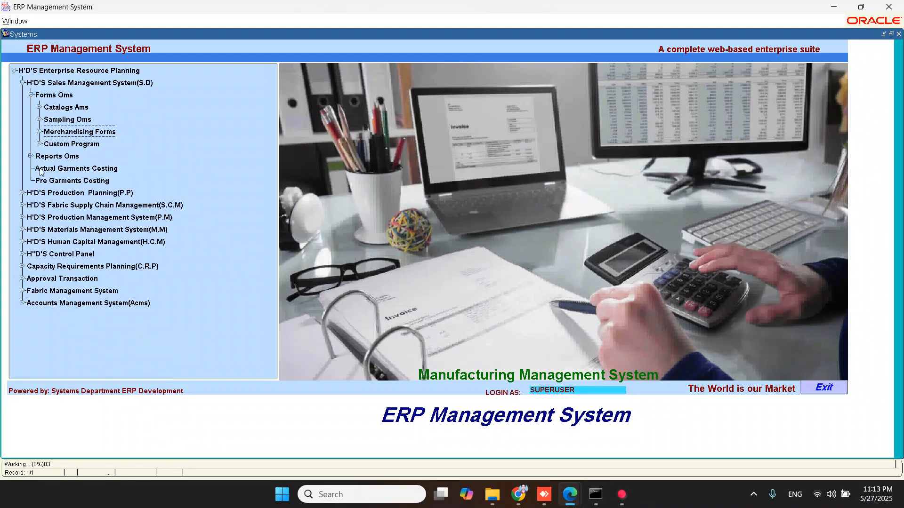
click(22, 193)
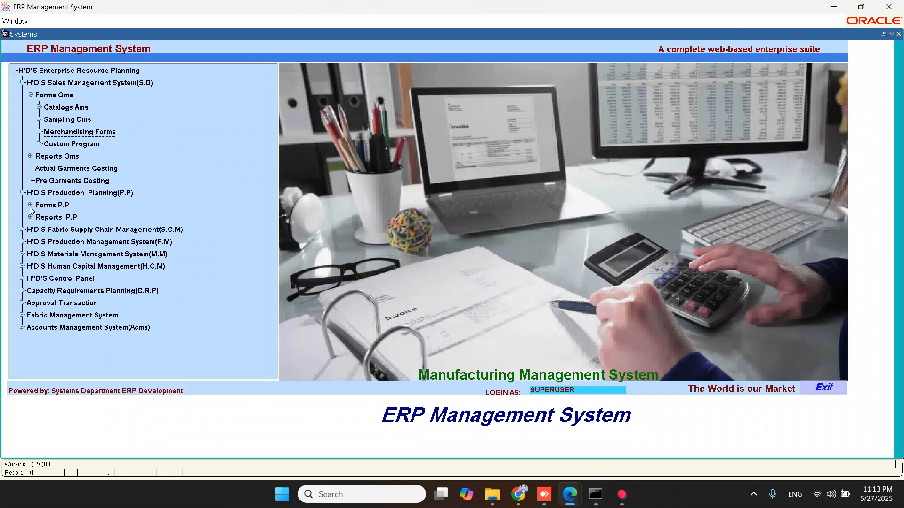
click(31, 206)
click(40, 218)
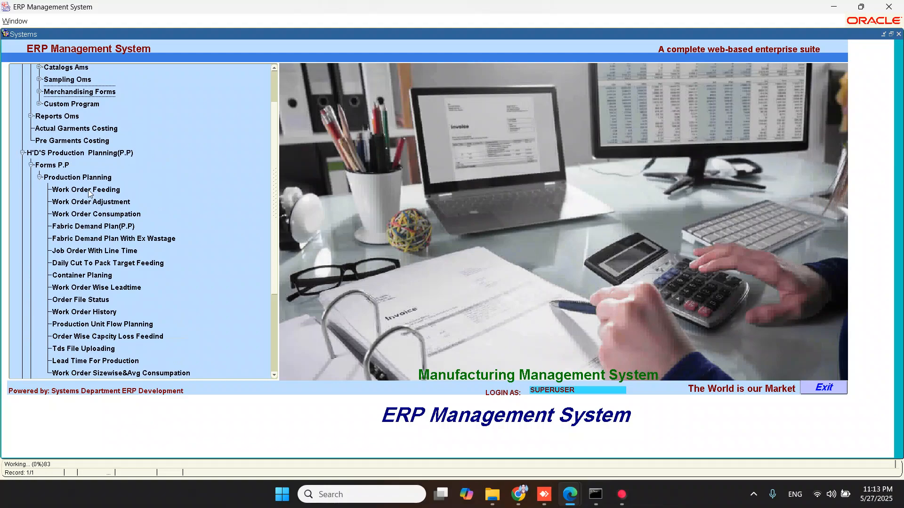
double_click(88, 190)
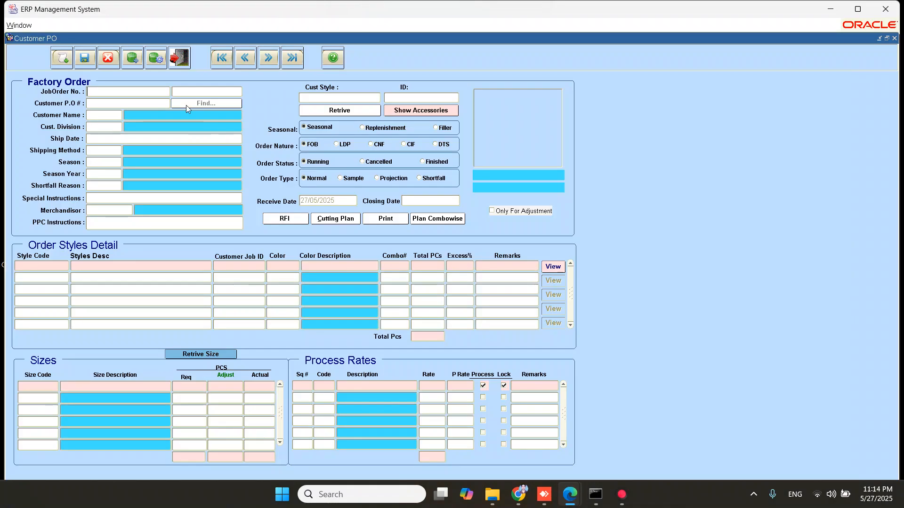
Bring up the Cust Style list of values with available styles and order IDs
double_click(322, 98)
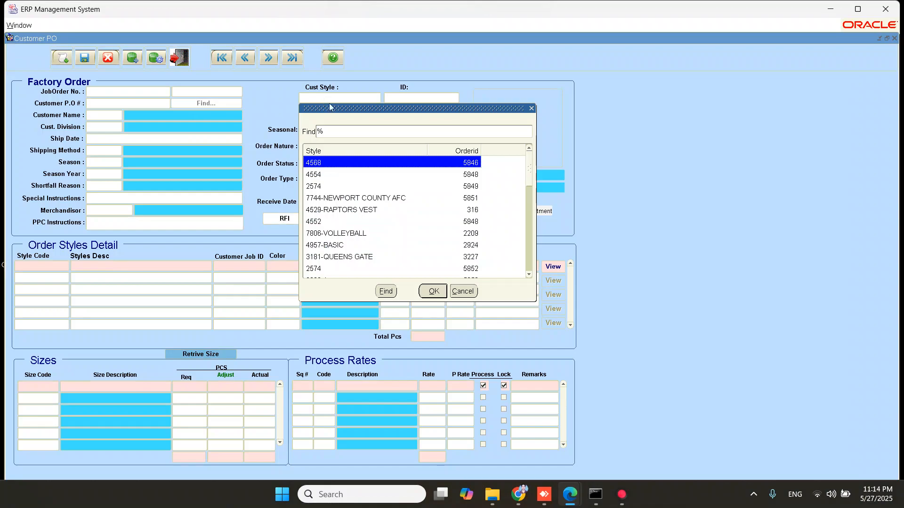
click(464, 293)
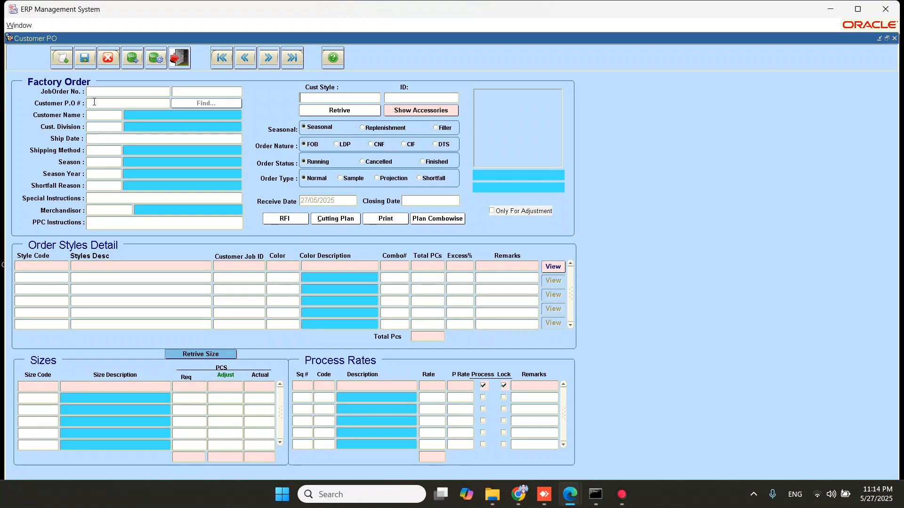
click(154, 104)
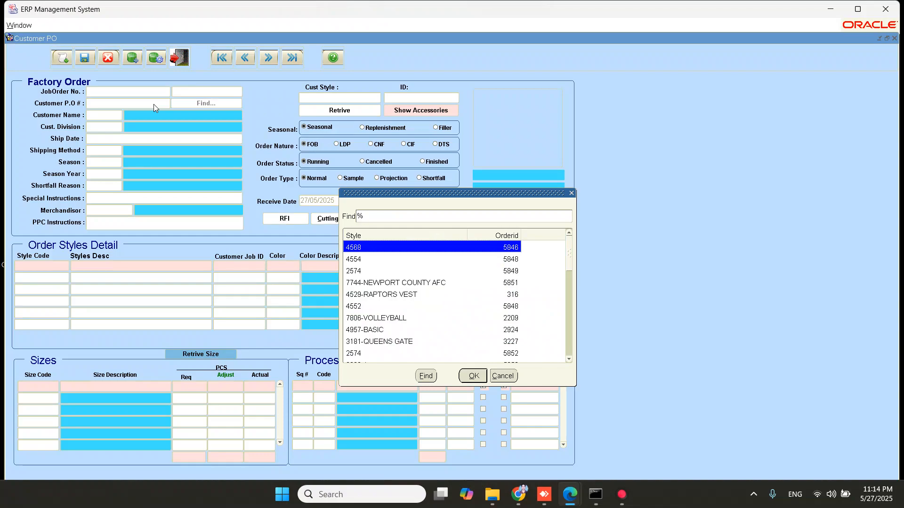
Retrieve the order for style 4568, dismissing the FRM-47109 missing image error
key(Return)
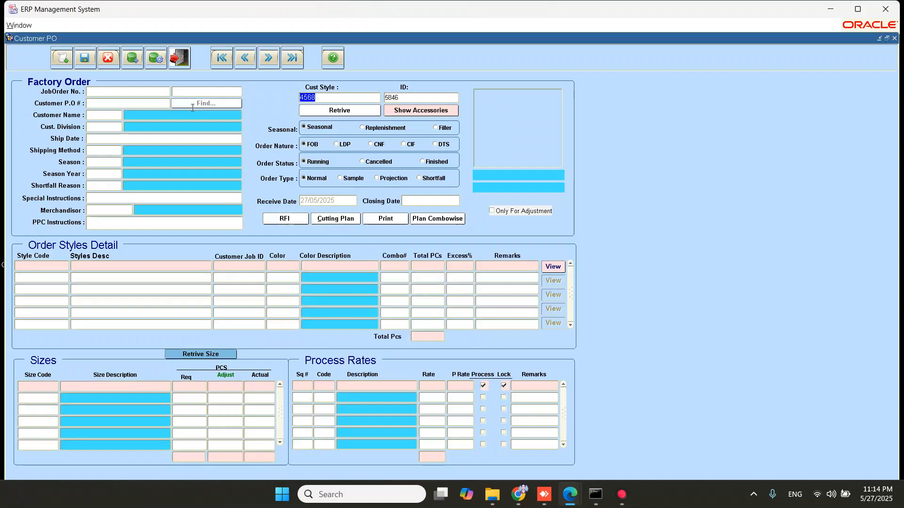
click(321, 112)
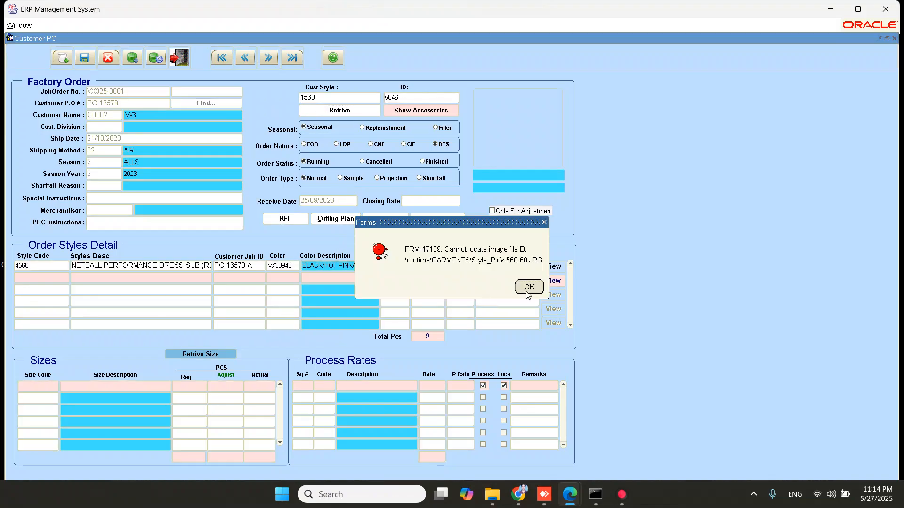
click(527, 290)
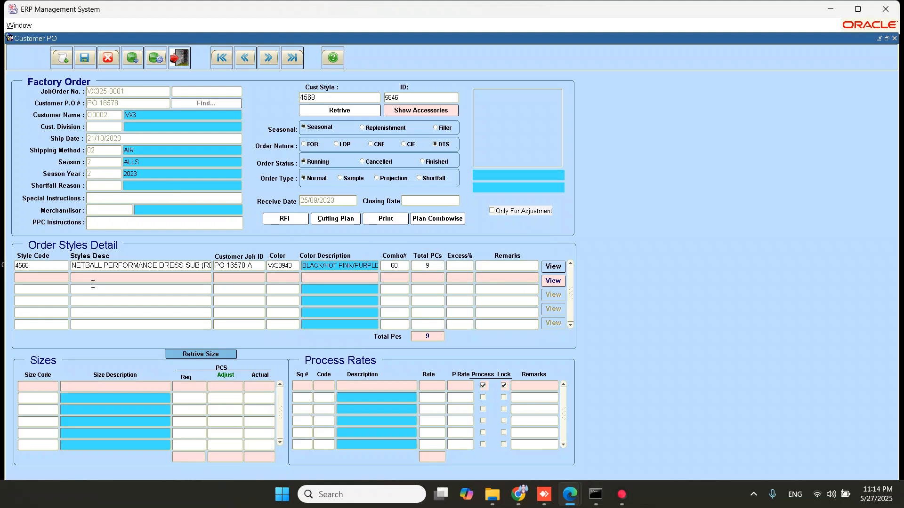
Load the style row's size breakdown (sizes 8–14, 9 pieces) and maximize the window
click(50, 268)
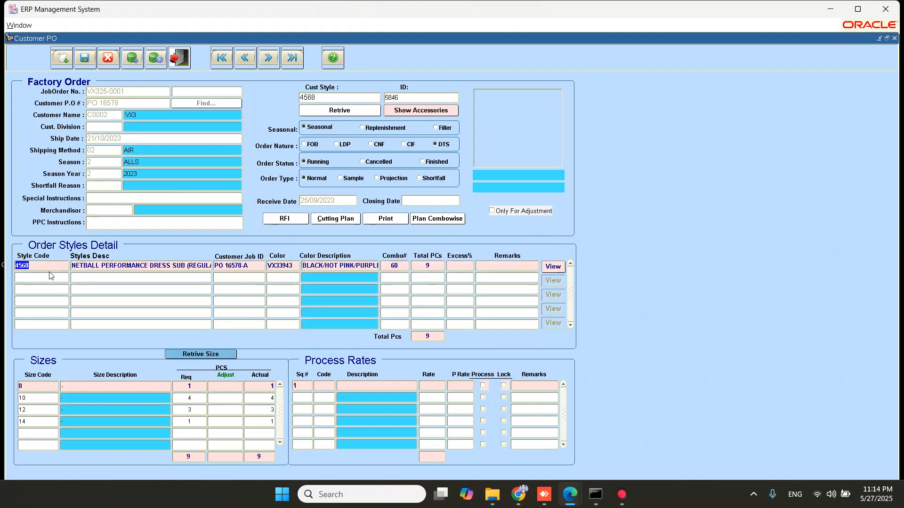
click(49, 277)
click(51, 267)
click(320, 99)
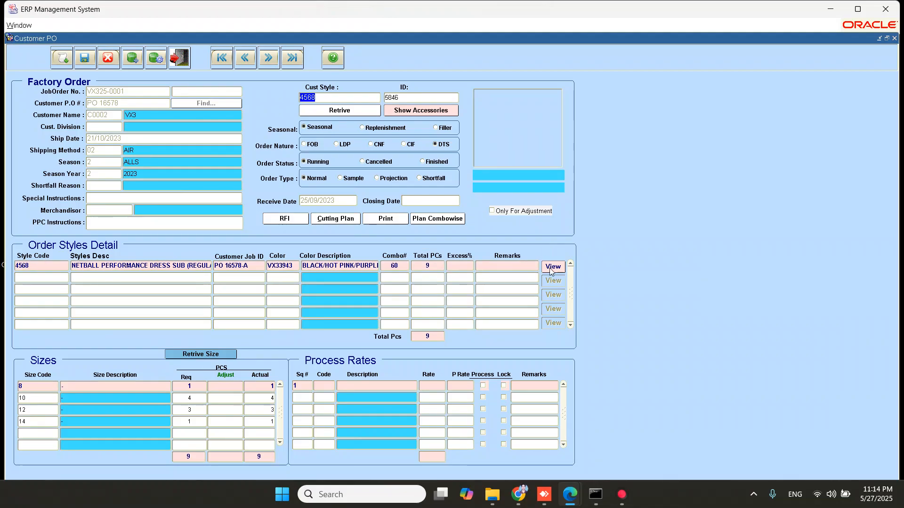
click(463, 266)
click(462, 267)
click(858, 9)
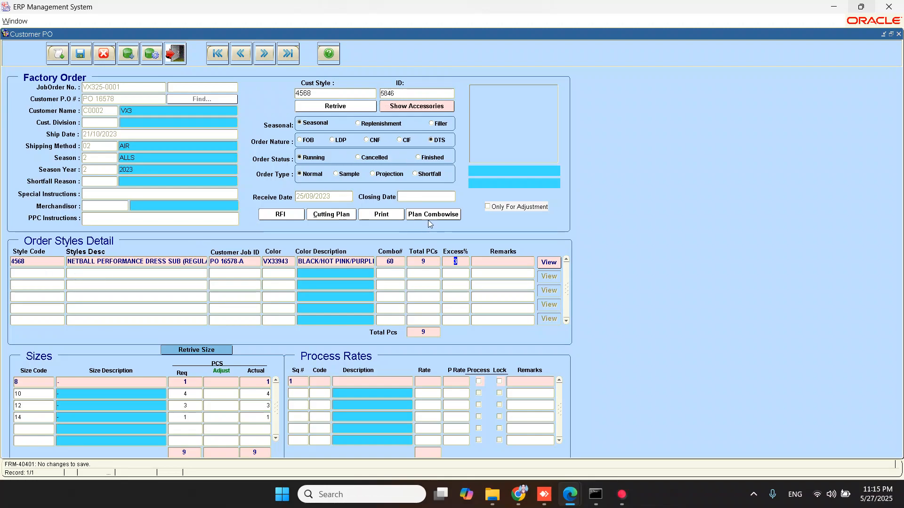
Show the accessories for style 4568 and retrieve them combowise
click(428, 107)
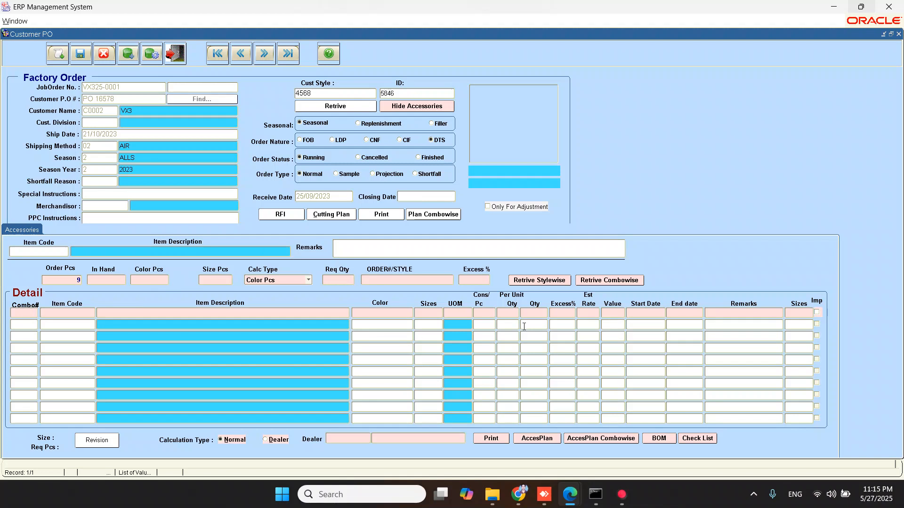
click(621, 280)
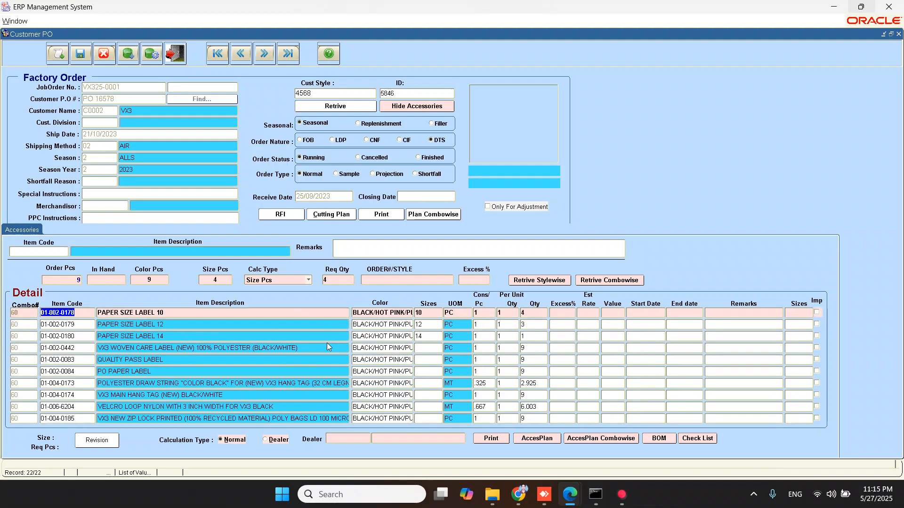
key(Up)
key(Up)
key(Up)
key(Up)
key(Up)
key(Up)
key(Up)
key(Up)
key(Down)
key(Down)
key(Down)
key(Down)
key(Down)
key(Down)
key(Down)
key(Down)
key(Down)
key(Down)
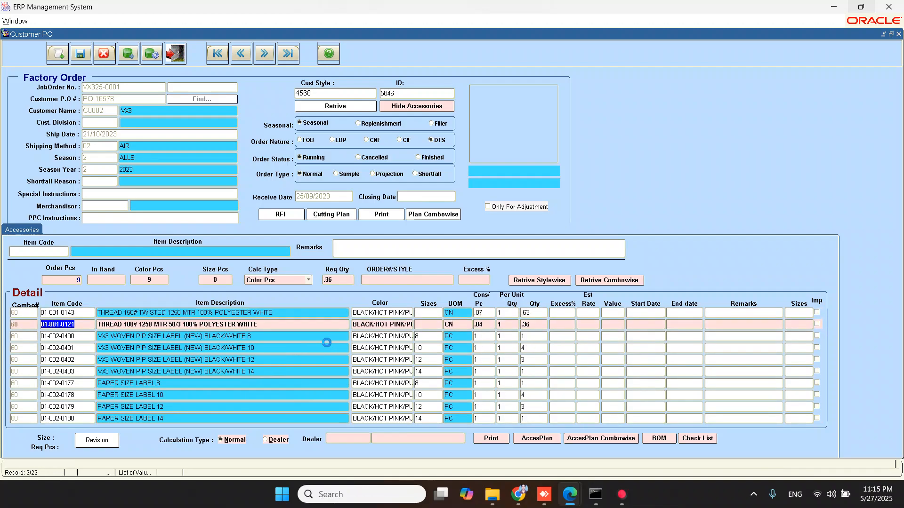
key(Down)
key(Down)
key(Down)
key(Down)
key(Down)
key(Down)
key(Down)
key(Down)
key(Down)
key(Down)
key(Down)
key(Down)
key(Down)
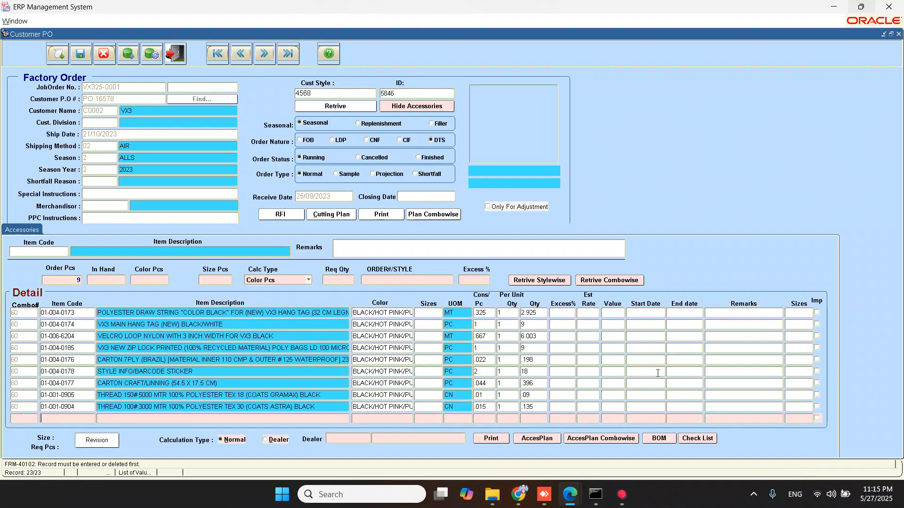
Enter Excess% of 3 and 2 on the two thread rows
click(570, 314)
key(Up)
key(Up)
key(Up)
key(Up)
key(Up)
key(Up)
key(Up)
key(Up)
key(Up)
key(Up)
key(Up)
key(Up)
key(Up)
key(Up)
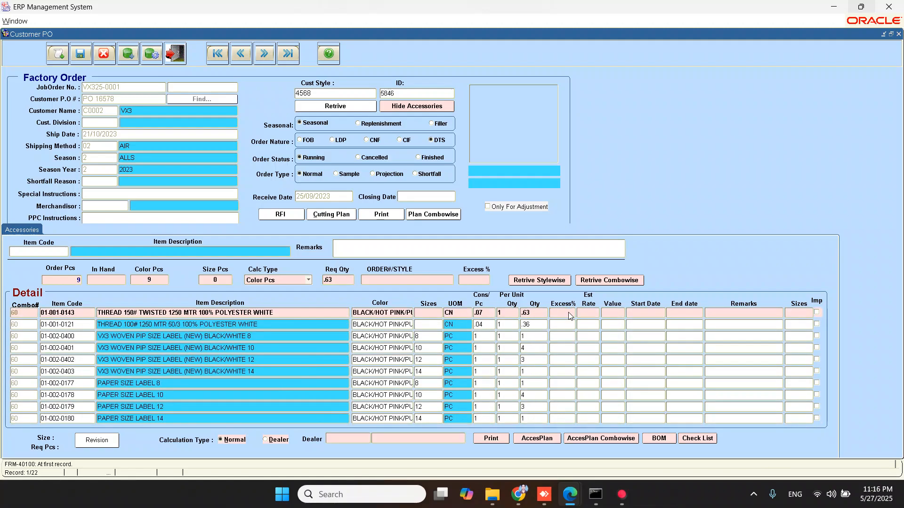
text(3)
key(Down)
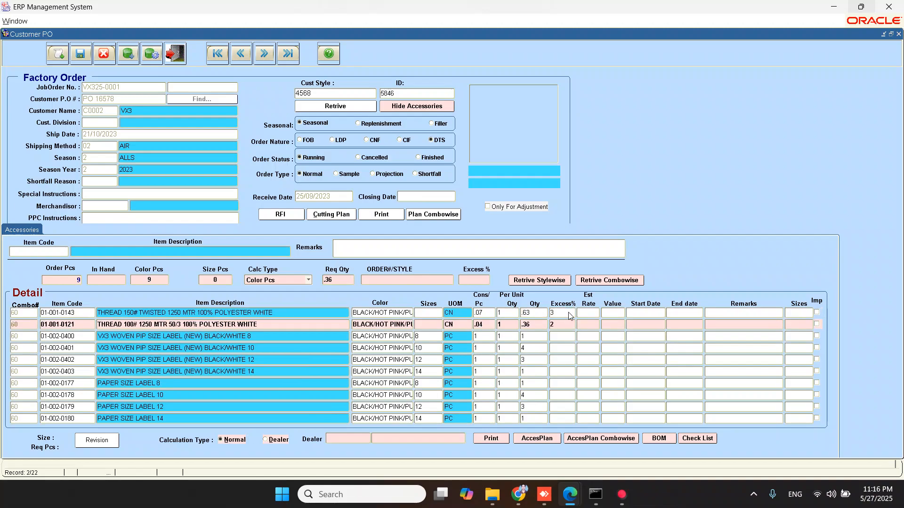
text(2)
key(Down)
key(Up)
key(Up)
key(Up)
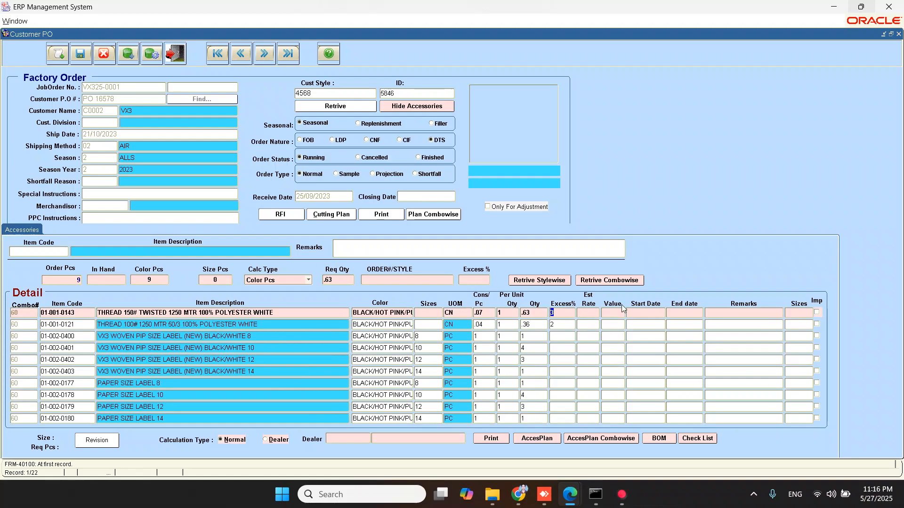
click(639, 315)
click(678, 314)
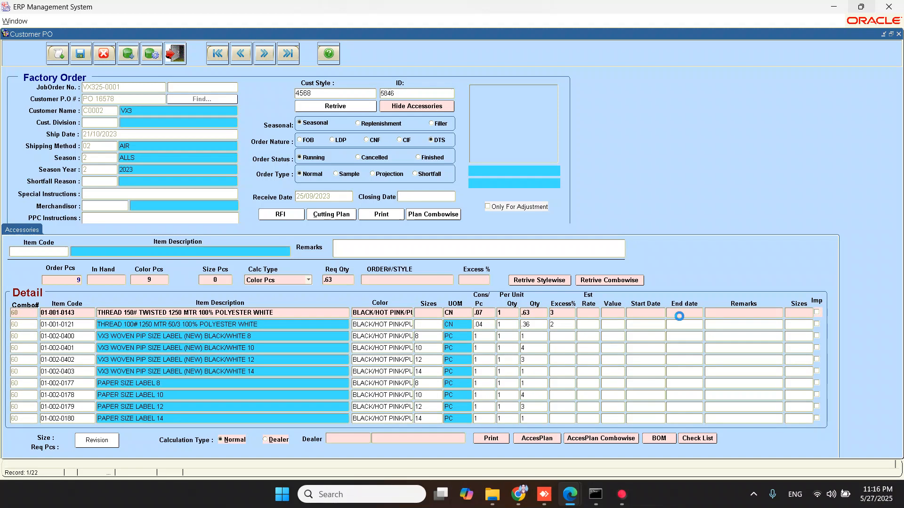
Delete every accessory detail record, removing the thread and label lines
click(83, 313)
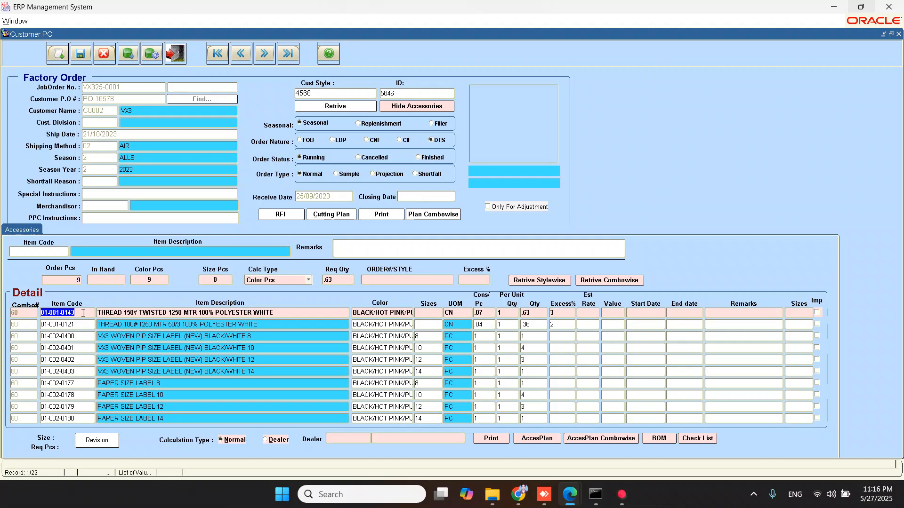
key(ctrl+Up)
key(ctrl+Up)
key(ctrl+Up)
key(ctrl+Up)
key(ctrl+Up)
key(ctrl+Up)
key(ctrl+Up)
key(ctrl+Up)
key(ctrl+Up)
key(ctrl+Up)
key(ctrl+Up)
key(ctrl+Up)
key(ctrl+Up)
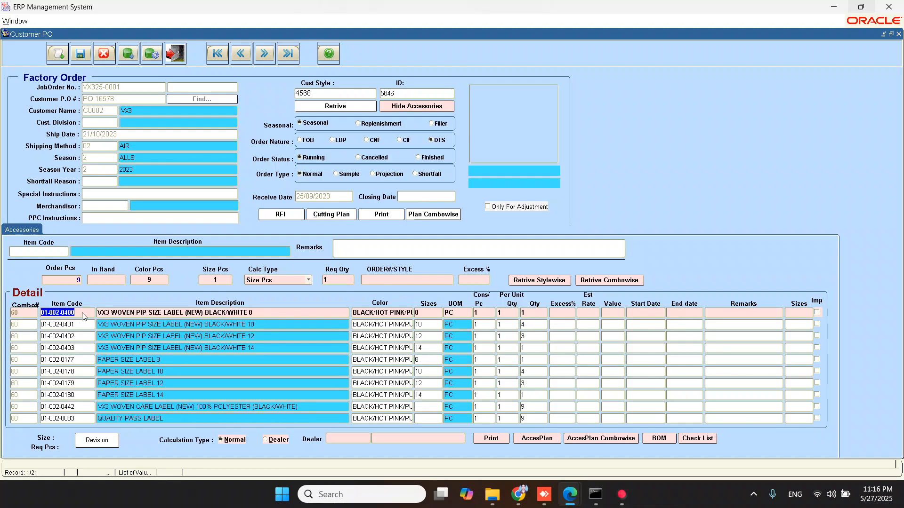
key(ctrl+Up)
key(ctrl+Up)
key(ctrl+Up)
key(ctrl+Up)
key(ctrl+Up)
key(ctrl+Up)
key(ctrl+Up)
key(ctrl+Up)
key(ctrl+Up)
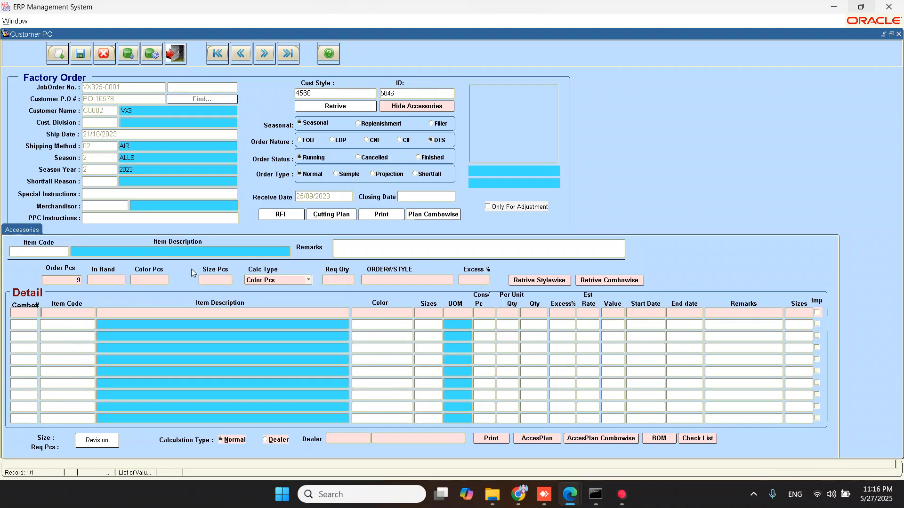
Set calculation type to Order Pcs and add zip item 01-006-8631 to row 1
click(283, 281)
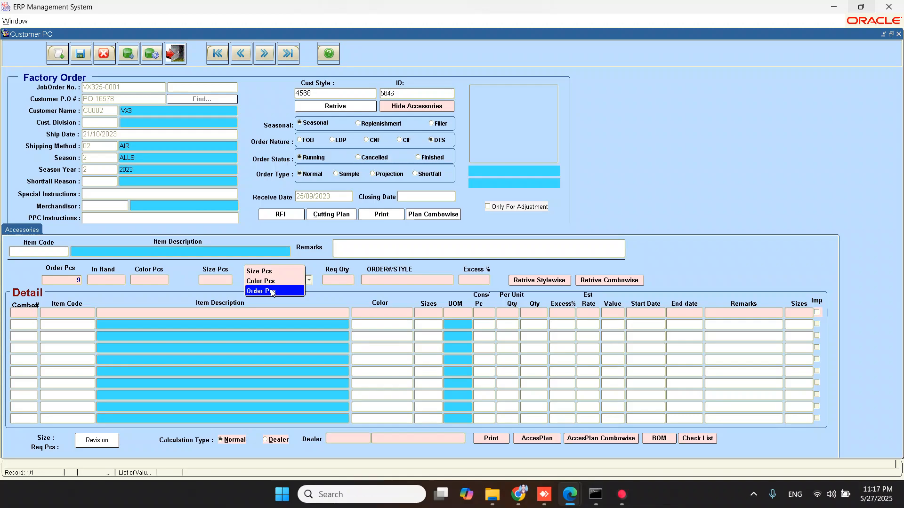
click(272, 291)
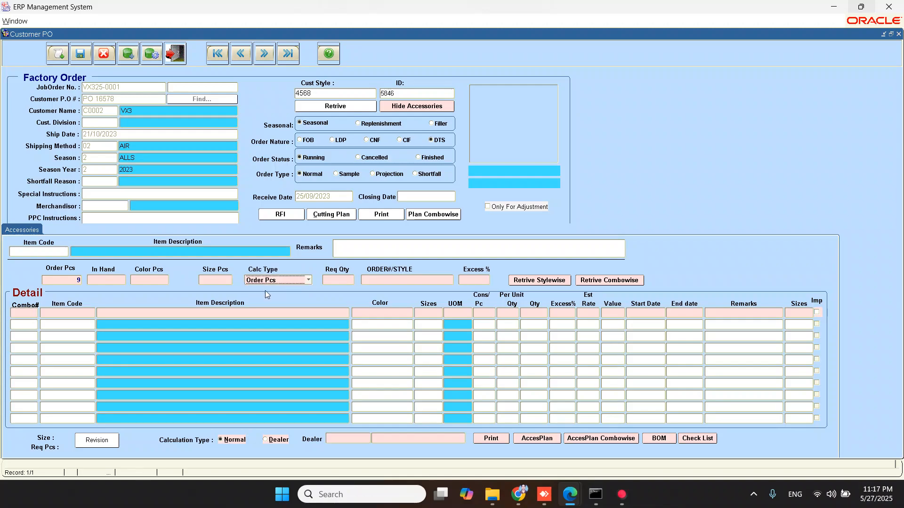
click(73, 314)
key(F9)
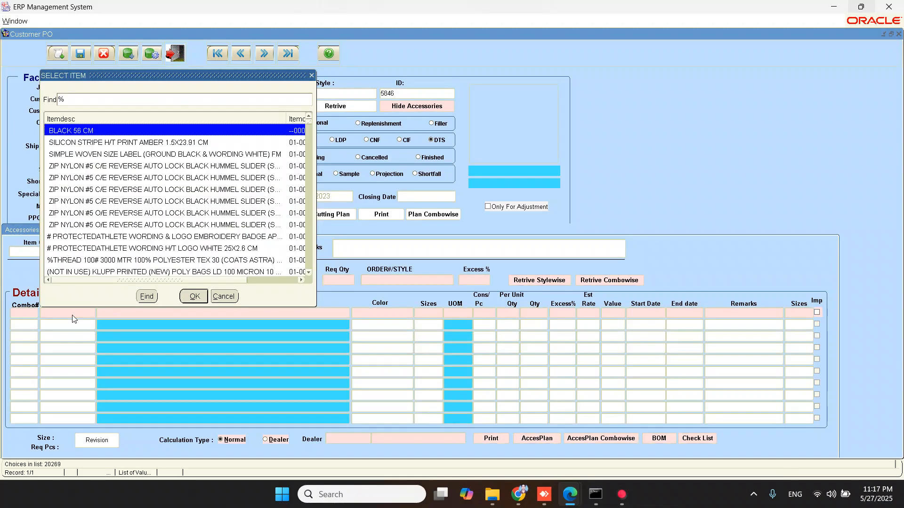
text(z)
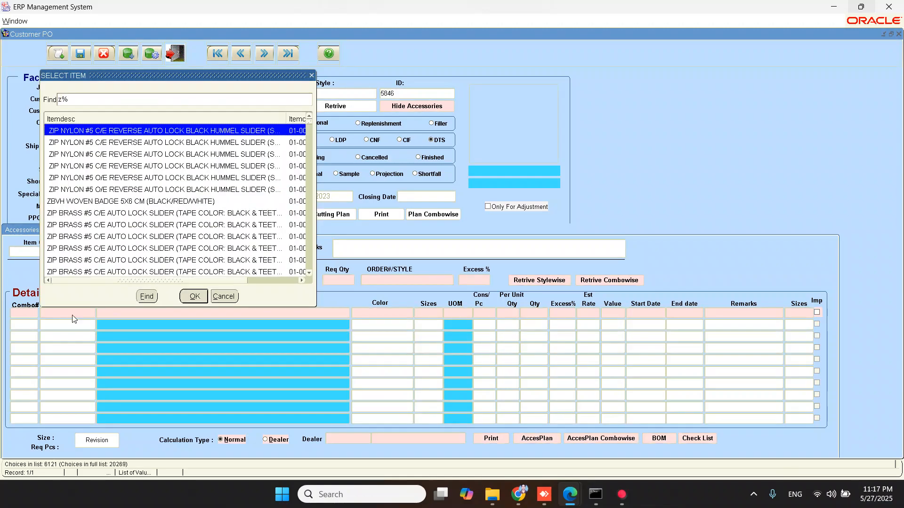
key(Return)
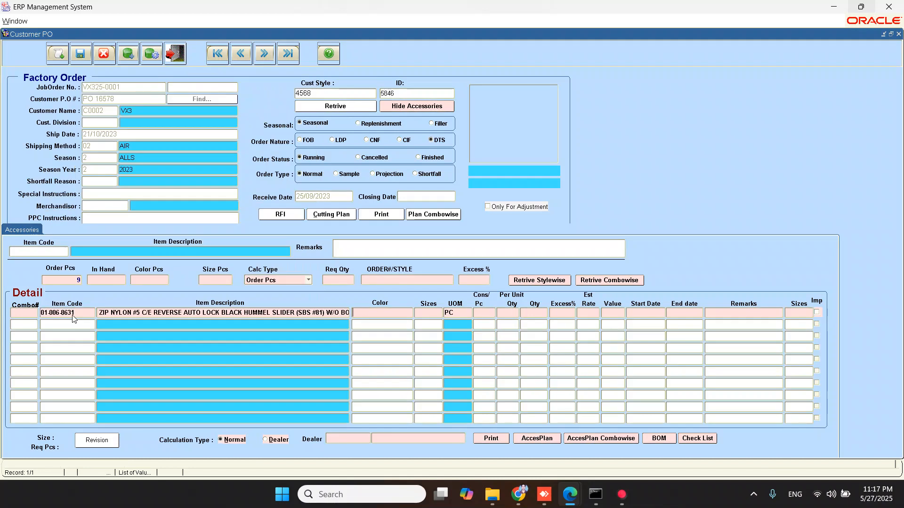
Give the zip row colour BLACK/HOT PINK/PURPLE, combo 60, 9 pieces
key(F9)
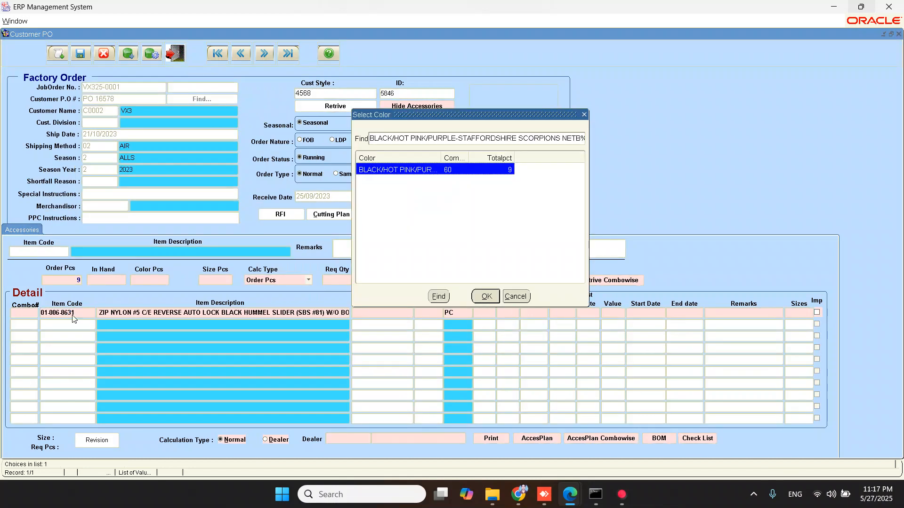
key(Return)
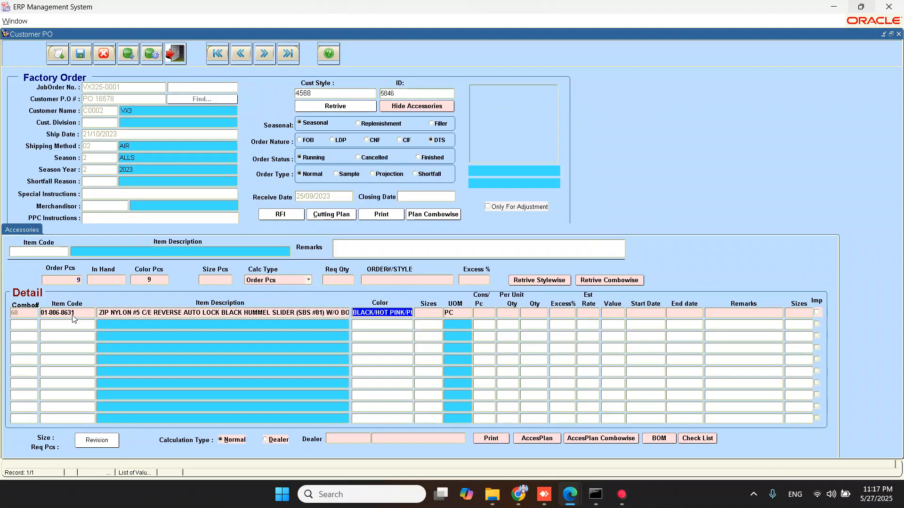
key(Tab)
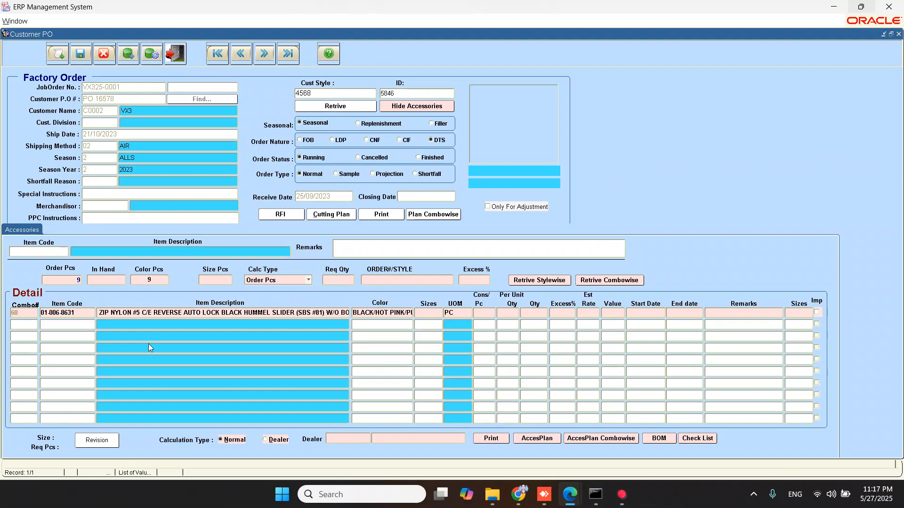
Clear row 1's colour cell and set its Cons/Pc to 2
click(385, 312)
key(BackSpace)
key(Tab)
key(Tab)
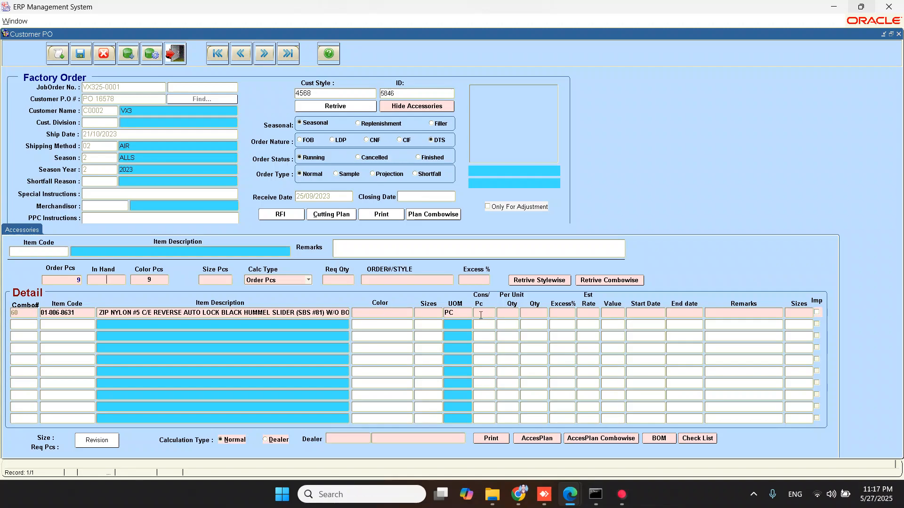
key(Tab)
click(479, 313)
text(1)
double_click(479, 312)
text(2)
key(Tab)
key(Tab)
Try per-unit quantities 3, 2 and 1 to recalculate the row's quantity
double_click(506, 313)
text(3)
click(478, 313)
key(Tab)
text(2)
key(Tab)
double_click(502, 313)
text(1)
Re-enter Cons/Pc 2 and per-unit quantity .5, recalculating the quantity
double_click(490, 313)
text(2)
key(Tab)
key(Tab)
click(506, 315)
text(.5)
key(Tab)
Set per-unit quantity 2 and Cons/Pc back to 1, restoring quantity 9
click(506, 315)
text(2)
key(Tab)
click(487, 315)
text(1)
key(Tab)
text(1)
Try per-unit quantities 2, 3 and 1 to recalculate the quantity
key(Tab)
double_click(505, 313)
text(2)
key(BackSpace)
text(3)
key(Tab)
click(505, 316)
text(1)
Settle per-unit quantity at 1 for quantity 9 and enter 2 in Excess%
key(Tab)
click(505, 315)
text(.3)
key(Tab)
click(505, 313)
key(BackSpace)
text(1)
key(Tab)
key(Tab)
text(2)
Add 9X9 CM embroidery badge 01-007-0105 as row 2 with calculation type Size Pcs
click(51, 324)
key(F9)
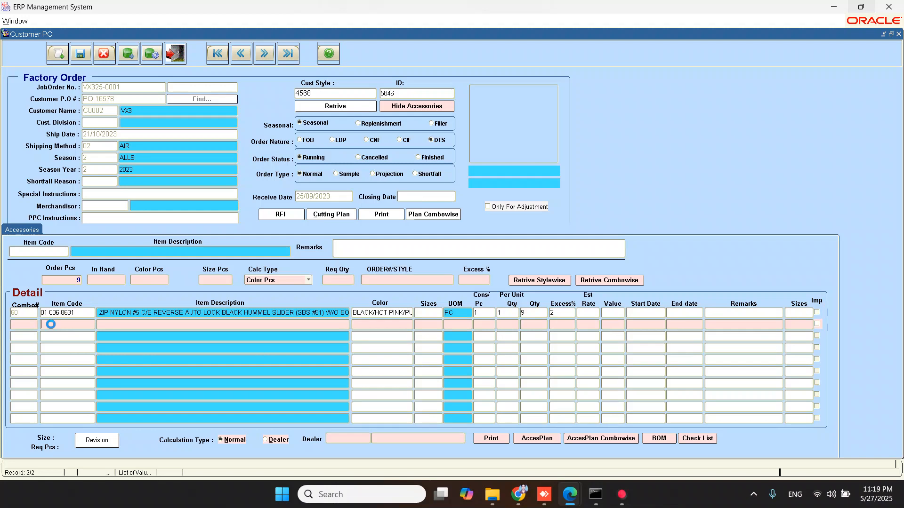
key(Down)
key(Down)
key(Down)
key(Down)
key(Down)
key(Down)
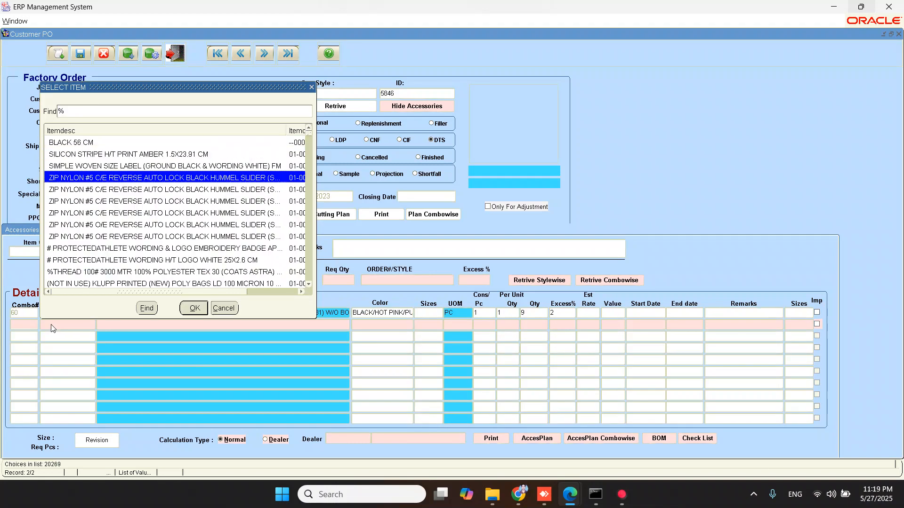
key(Down)
key(Down)
key(Down)
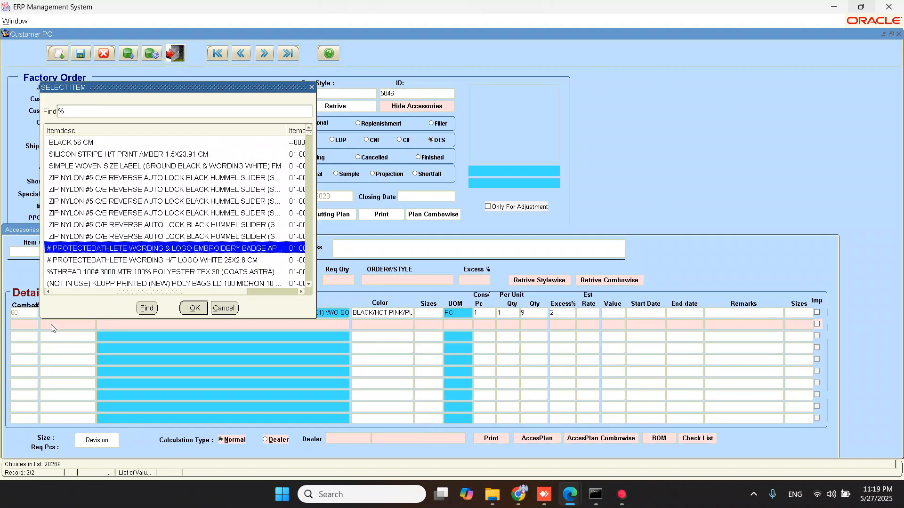
key(Return)
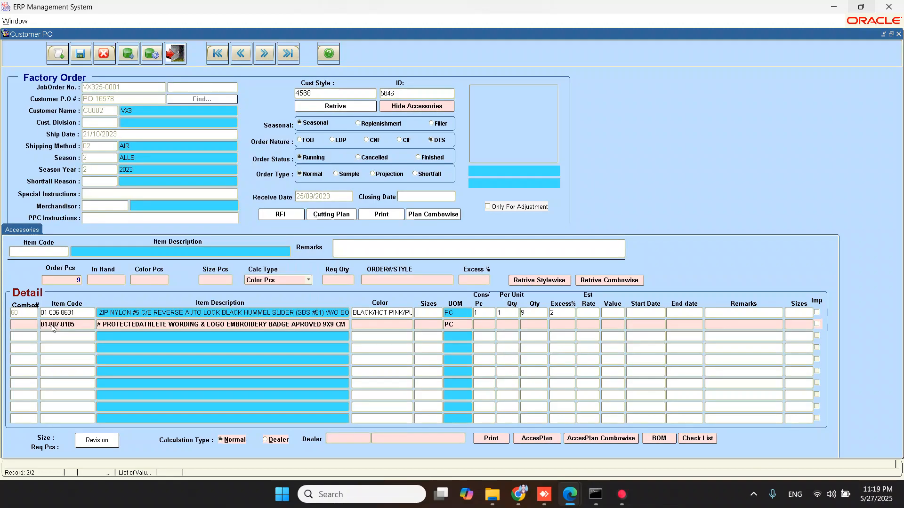
click(50, 325)
click(51, 325)
click(51, 324)
Give row 2 size 12, Cons/Pc 1, Per Unit Qty 1 and 2% excess
double_click(419, 324)
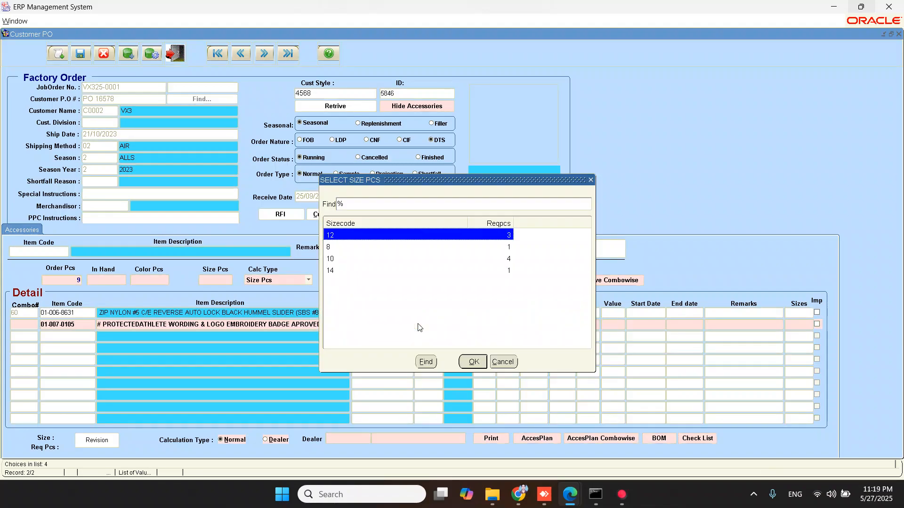
key(Return)
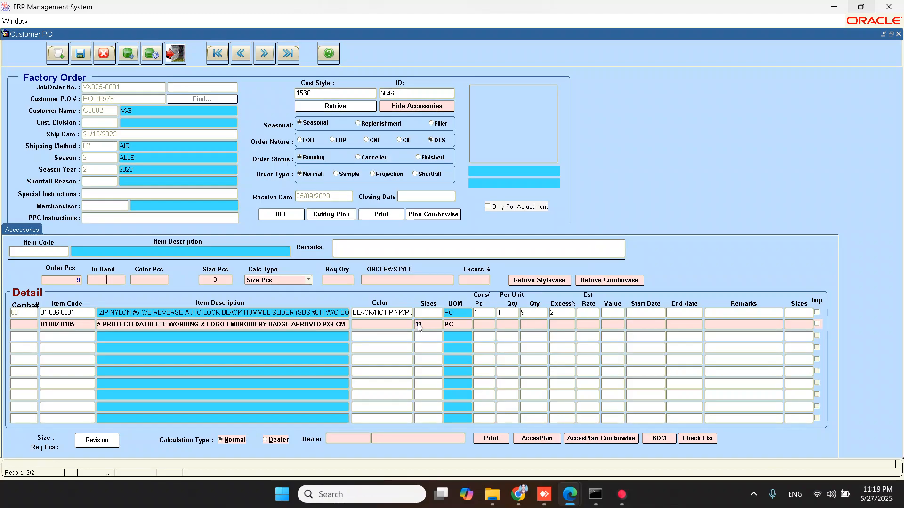
key(Tab)
key(Tab)
text(1)
key(Tab)
text(1)
key(Tab)
key(Tab)
text(2)
Duplicate the badge row into row 3 and set its size to 8
click(94, 338)
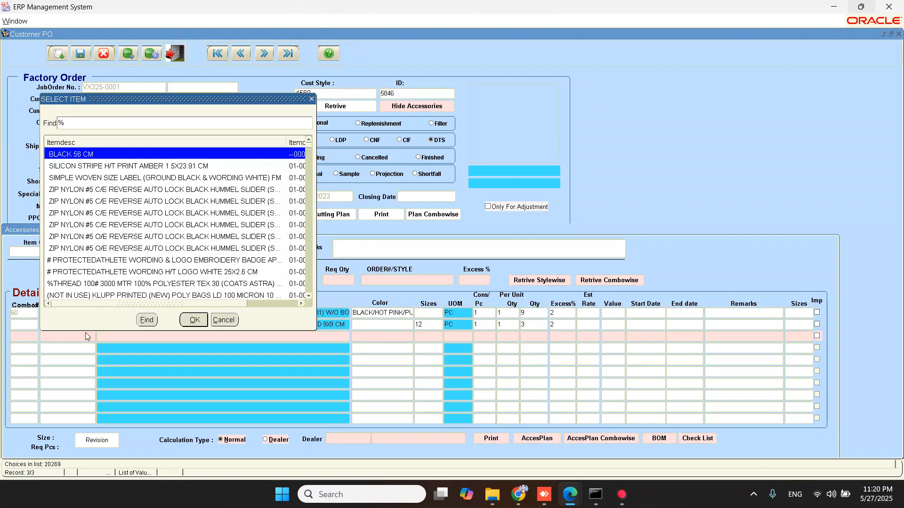
key(Down)
key(Down)
key(Down)
key(Down)
key(Down)
key(Down)
key(Down)
key(Down)
key(Down)
key(Down)
key(Down)
key(Down)
key(Down)
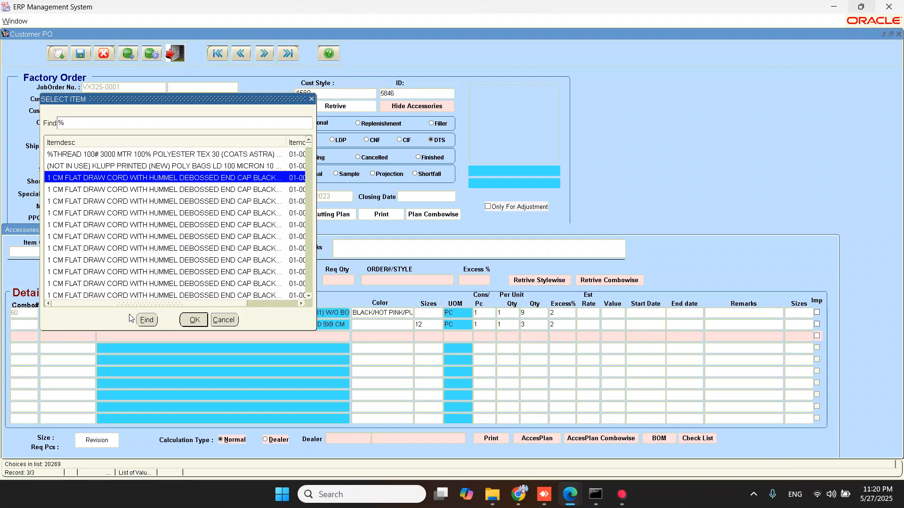
click(224, 320)
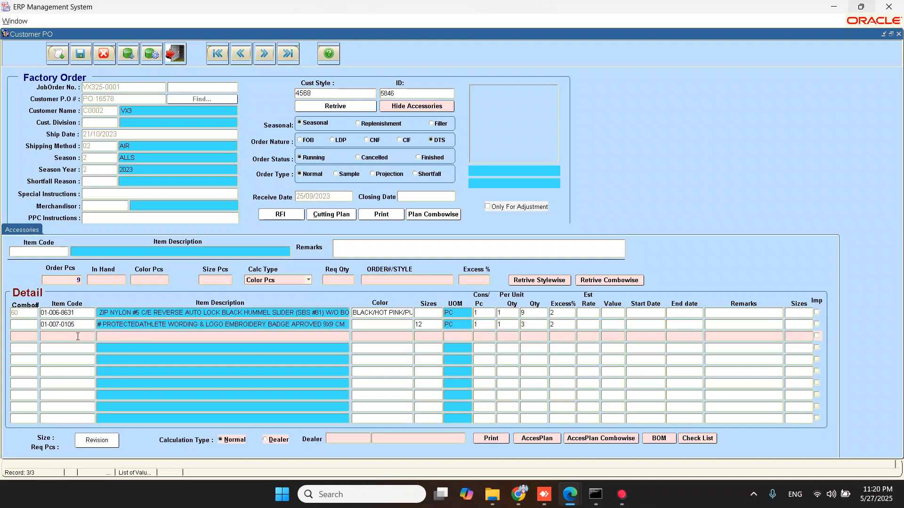
key(F4)
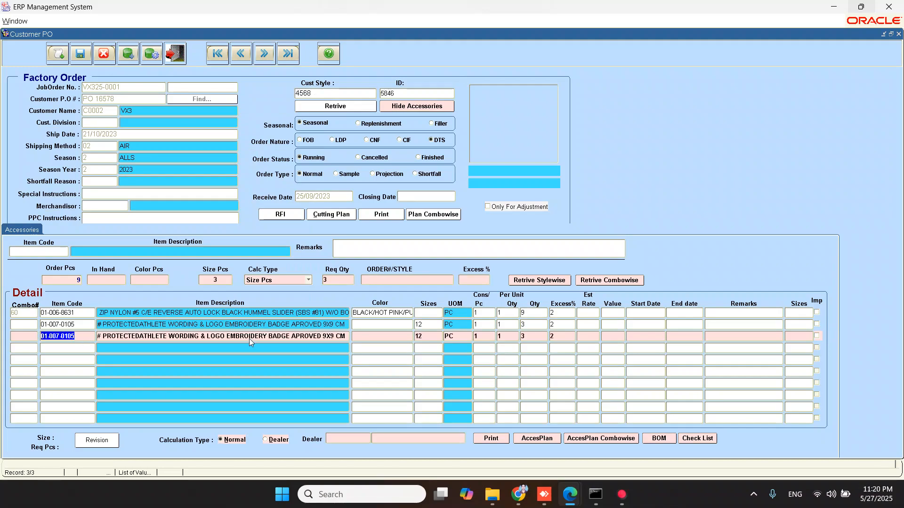
double_click(431, 336)
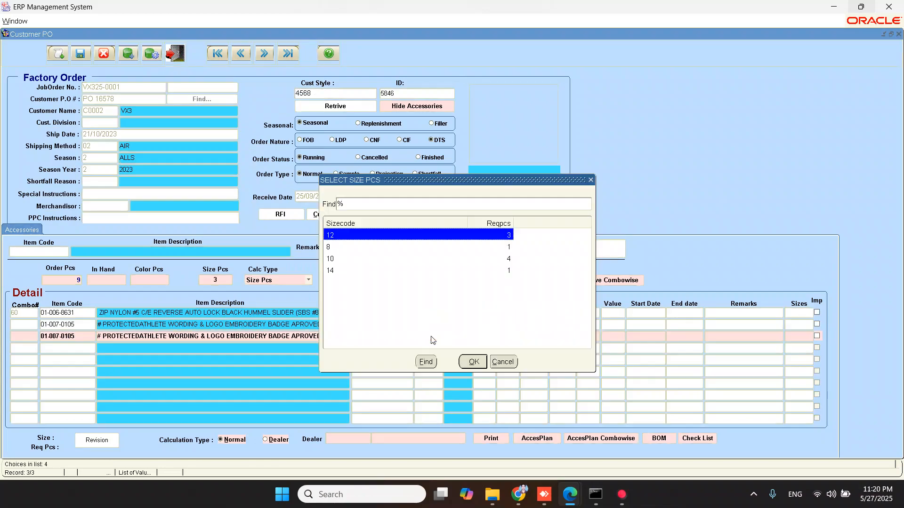
key(Down)
key(Return)
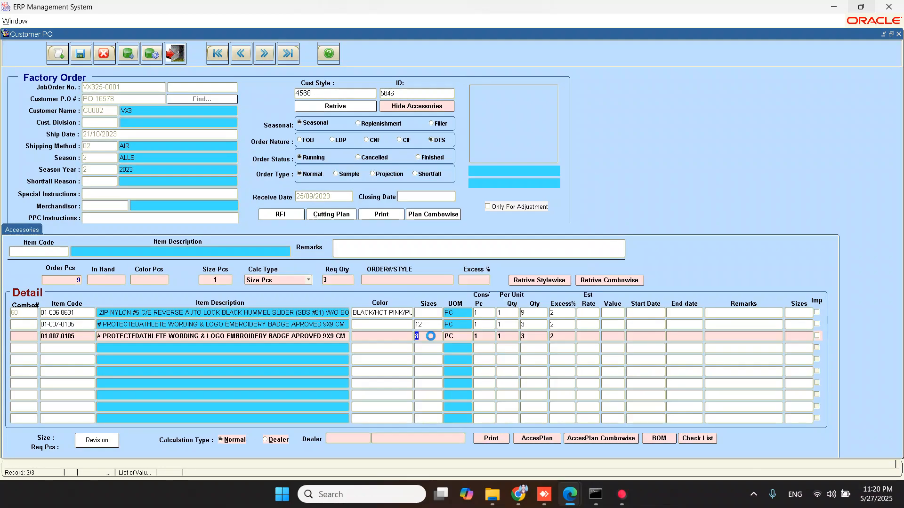
Duplicate the badge row into rows 4 and 5 with sizes 14 and 10
click(67, 349)
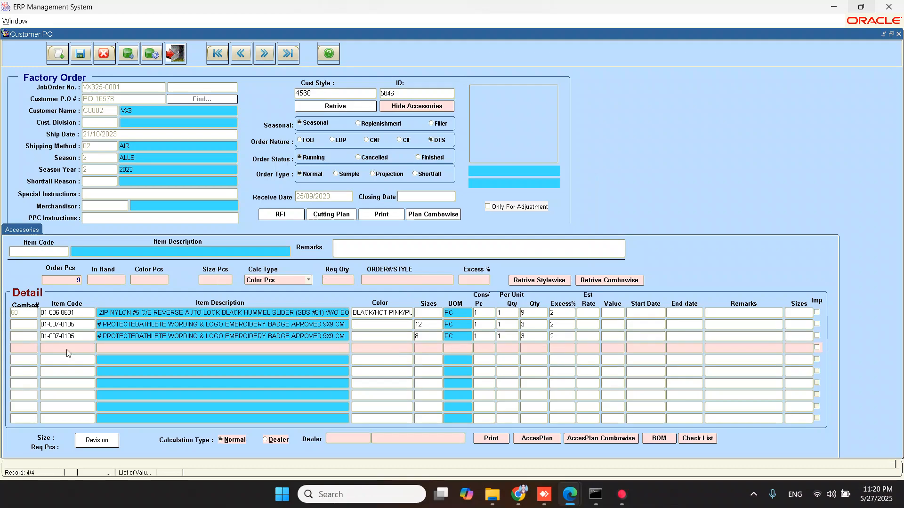
key(F4)
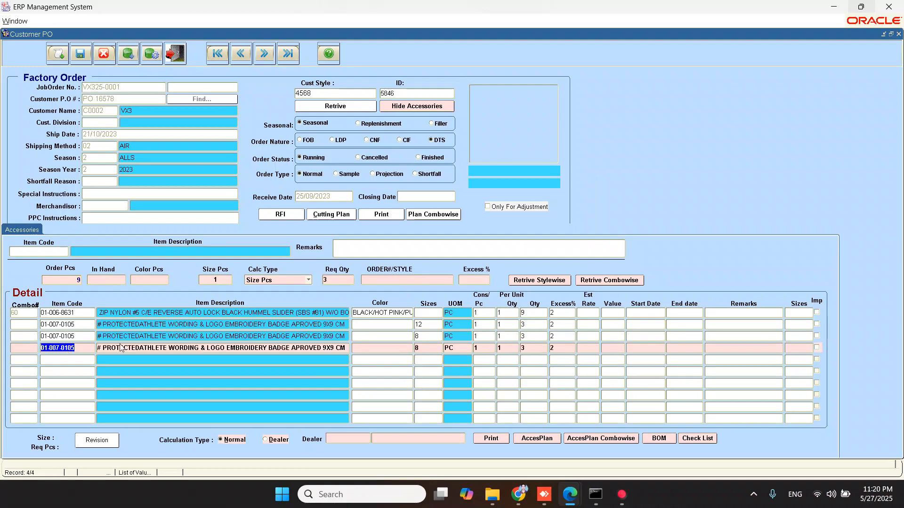
click(425, 347)
key(Down)
key(Down)
key(Down)
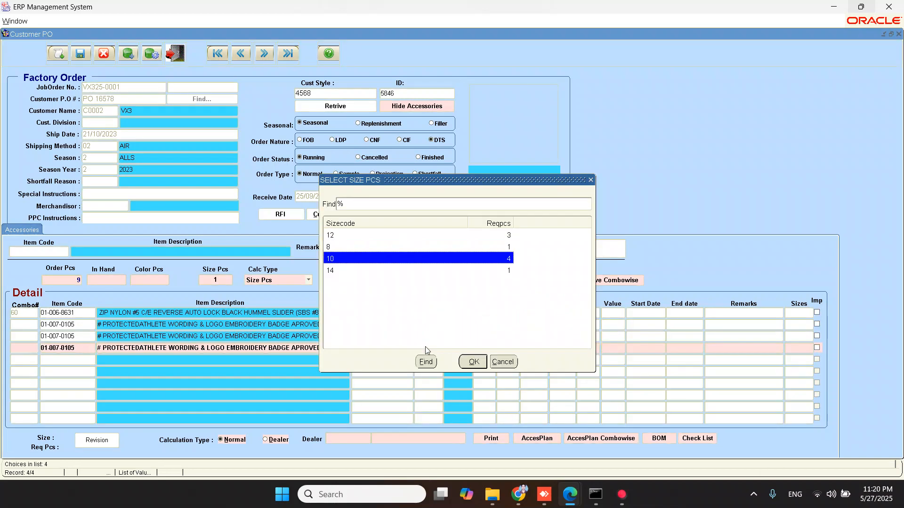
key(Return)
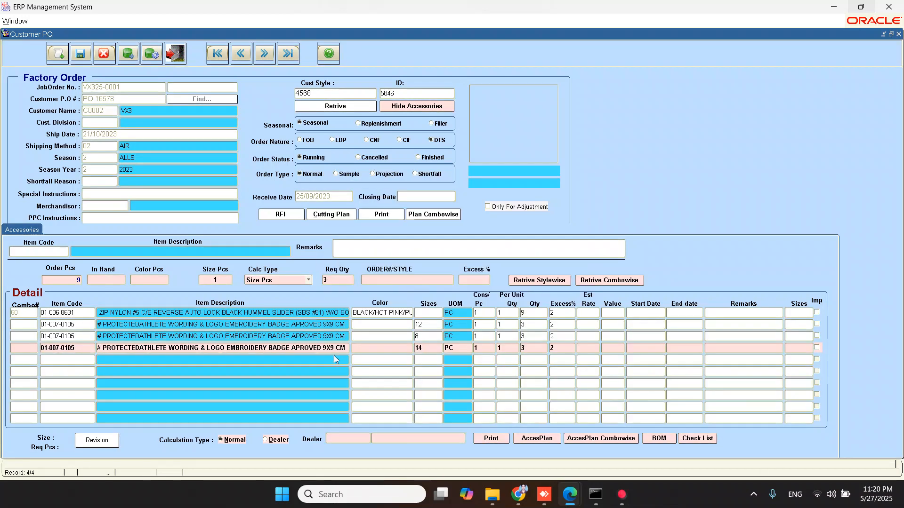
click(85, 359)
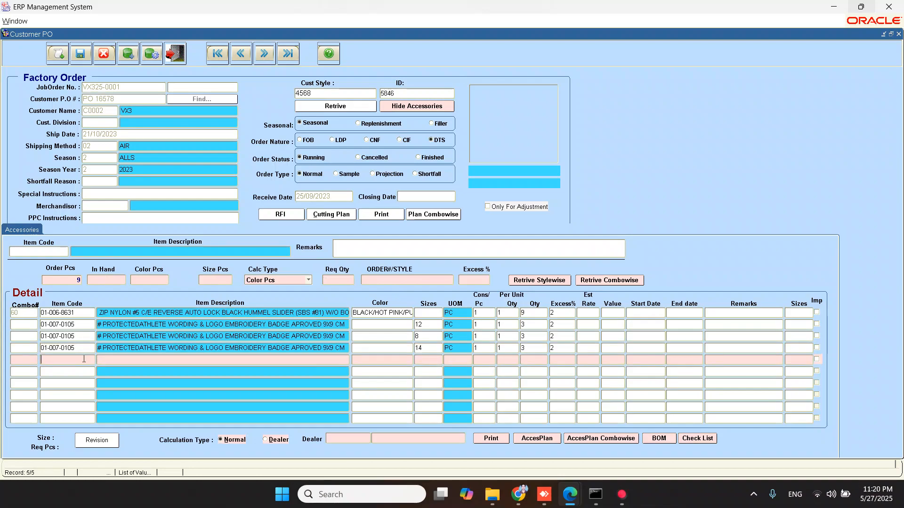
key(F4)
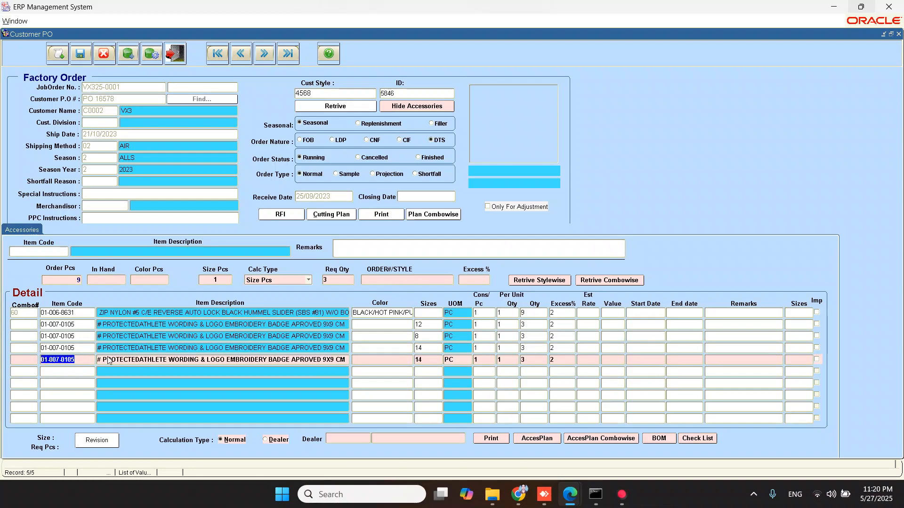
click(430, 357)
key(F9)
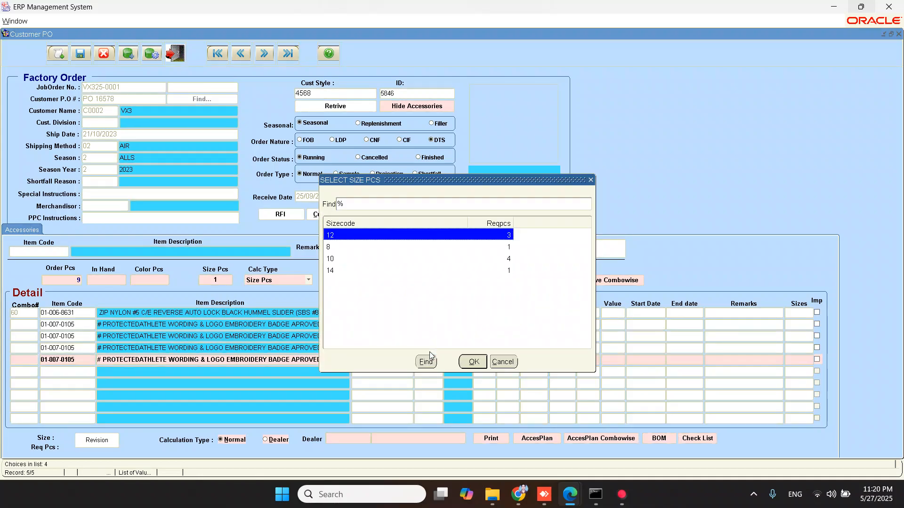
key(Down)
key(Down)
key(Return)
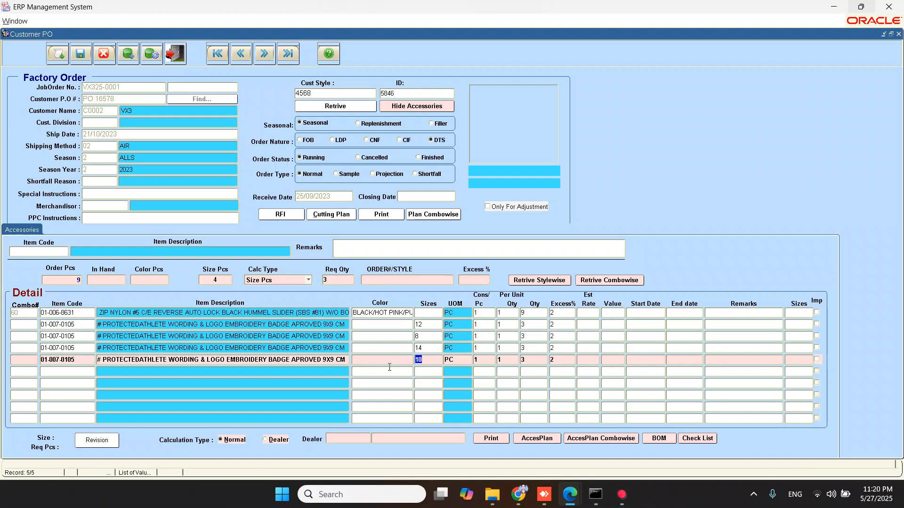
Start row 6 and browse the SELECT ITEM list for a zip slider
double_click(58, 375)
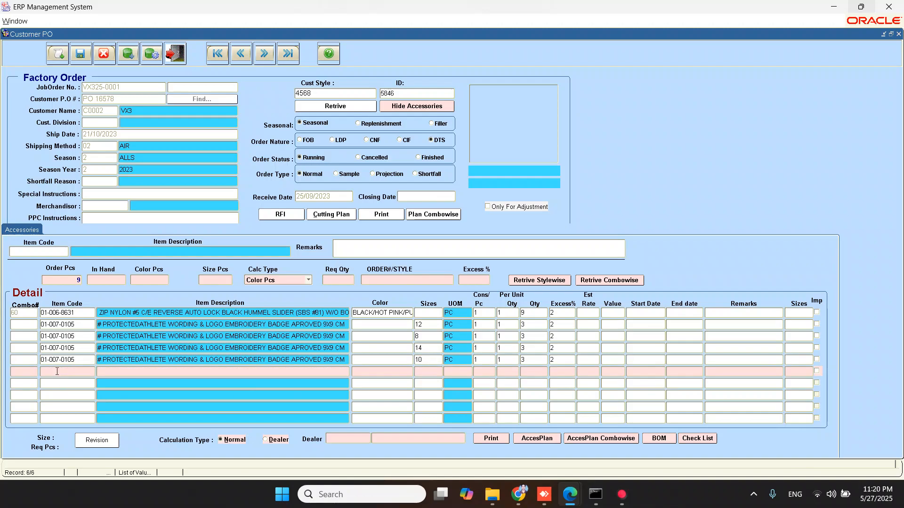
text(l%)
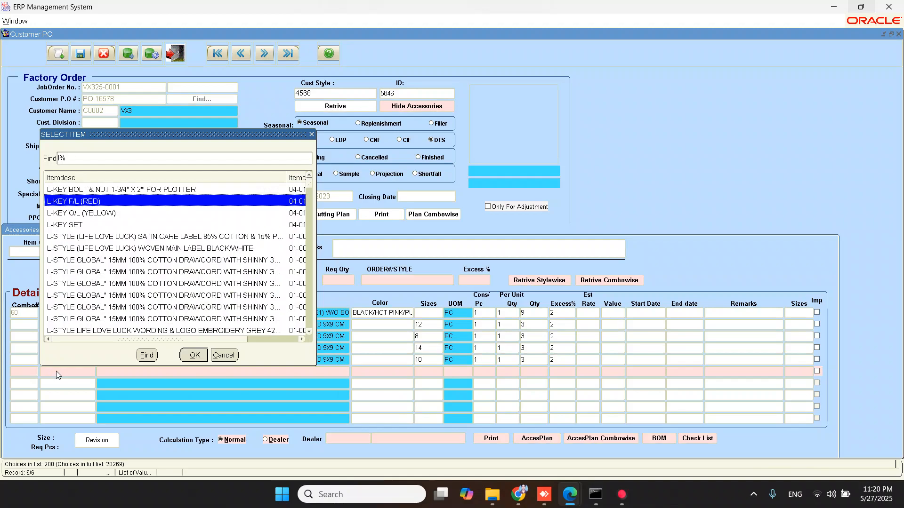
key(Down)
key(Down)
key(Down)
key(Down)
key(Down)
key(Down)
key(Down)
key(Down)
key(Down)
key(Down)
key(Down)
key(Down)
key(Down)
key(Down)
key(Down)
key(Down)
key(Down)
key(Down)
key(Down)
key(Down)
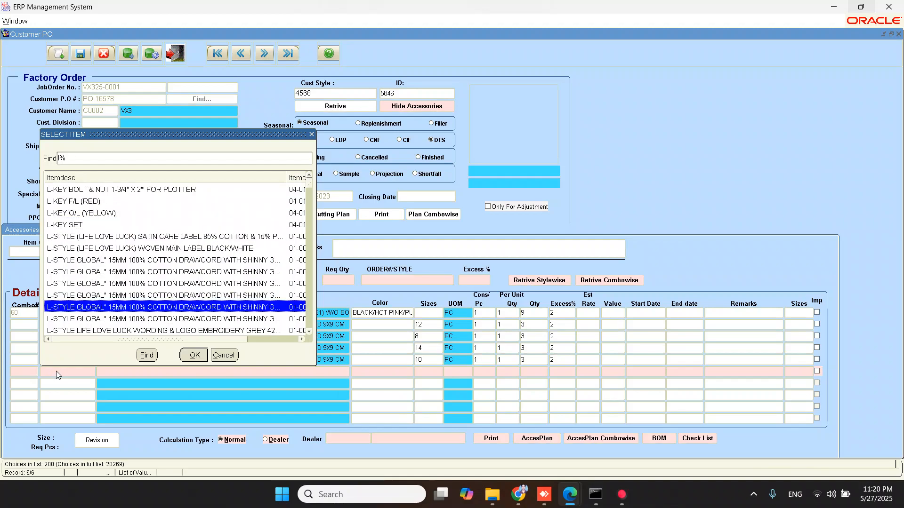
key(Down)
key(Down)
key(Down)
key(Down)
key(Down)
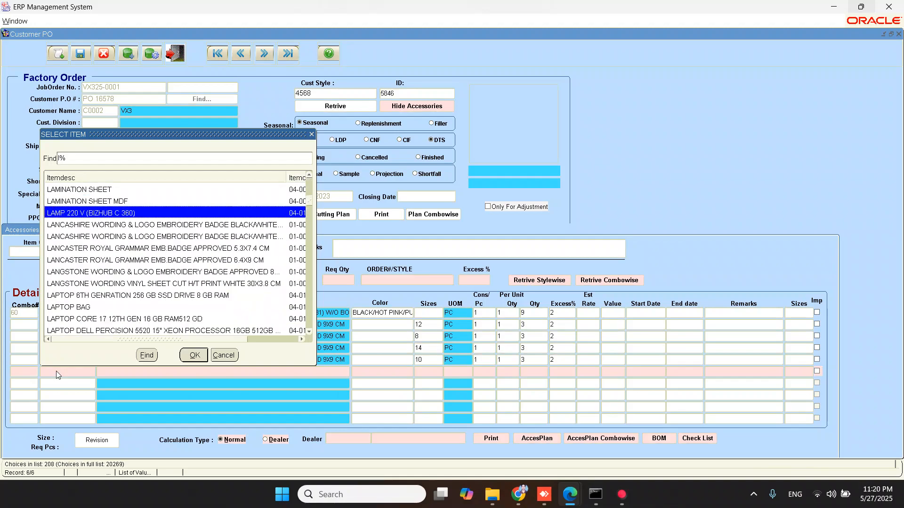
key(Down)
key(Down)
key(Down)
key(Down)
key(Down)
key(Down)
key(Down)
key(Down)
key(Down)
key(Down)
key(Down)
key(Down)
key(Down)
key(Down)
key(Down)
key(Down)
key(Down)
key(Down)
key(Down)
key(Down)
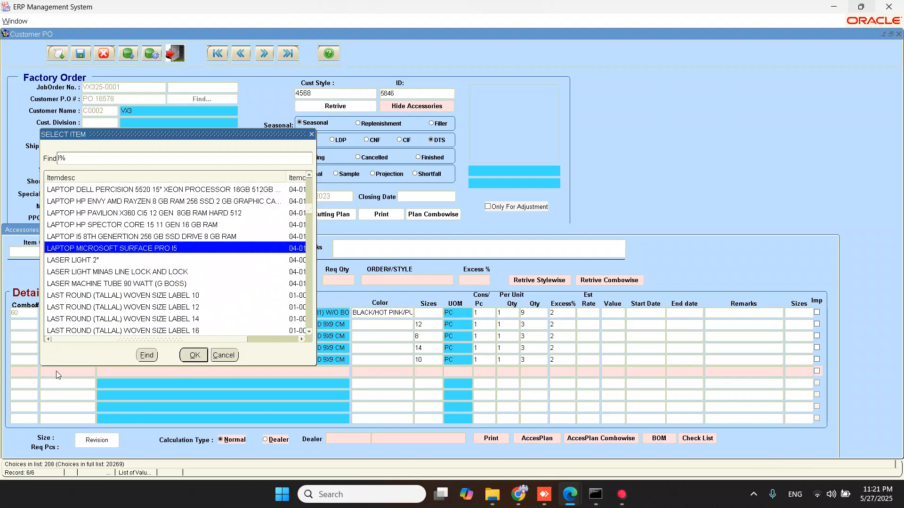
key(Down)
key(Down)
key(Down)
key(Down)
key(Down)
key(Down)
key(Down)
key(Down)
text(a)
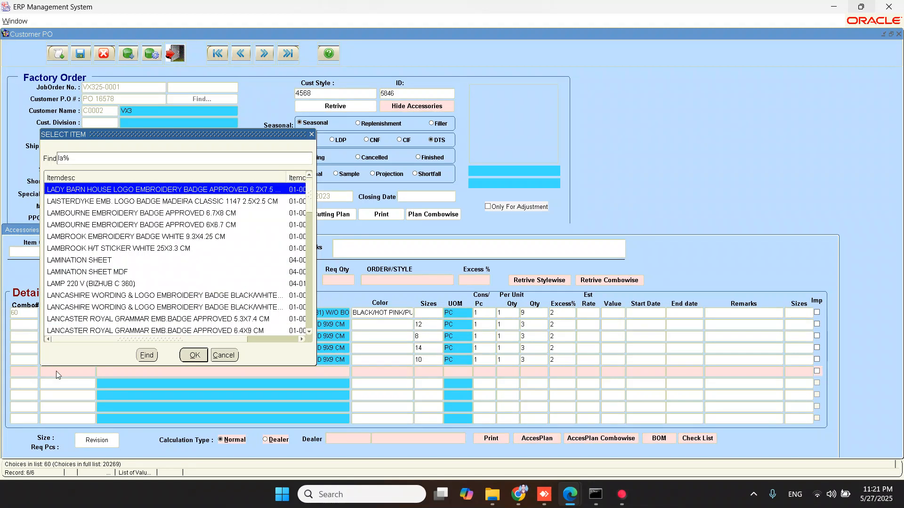
key(BackSpace)
key(BackSpace)
Filter by 'ziP', pick ZIP METAL #5 slider 01-006-6580 and accept colour BLACK/HOT PINK/PURPLE
text(z)
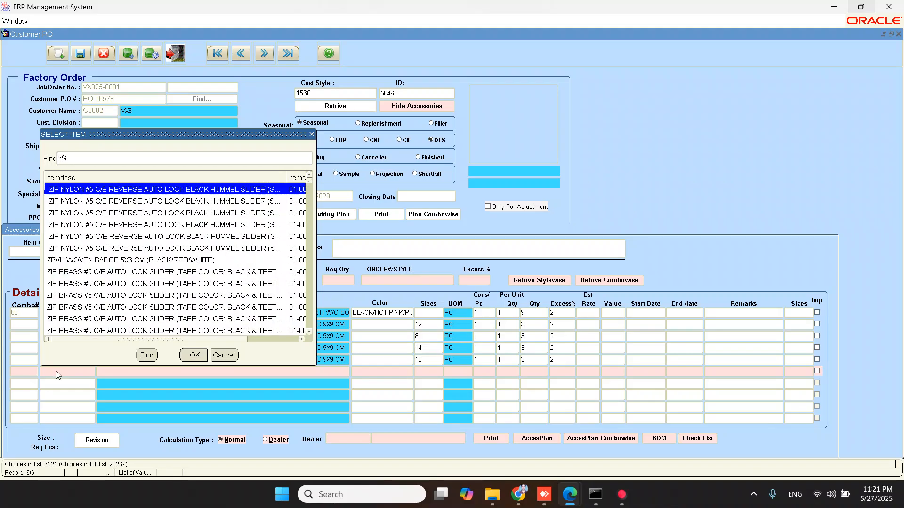
text(iP)
key(Down)
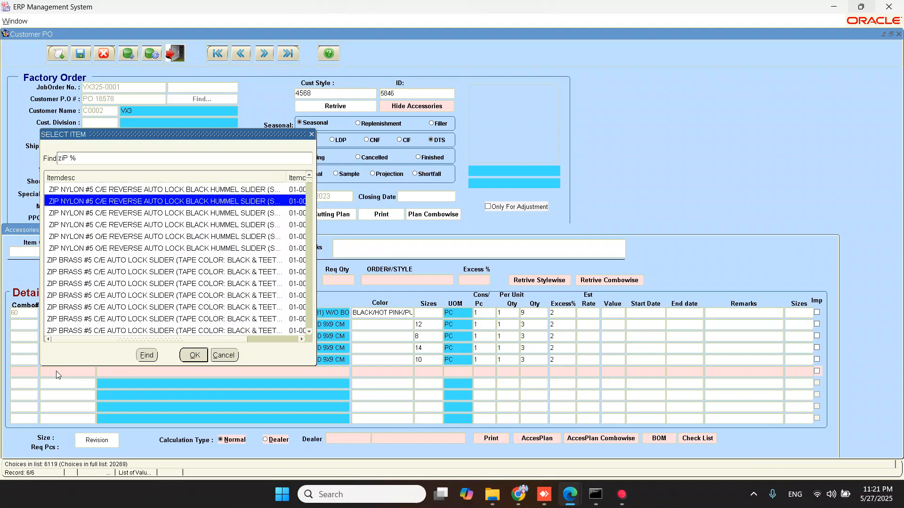
key(Down)
key(Down)
key(Down)
key(Down)
key(Down)
key(Down)
key(Down)
key(Down)
key(Down)
key(Down)
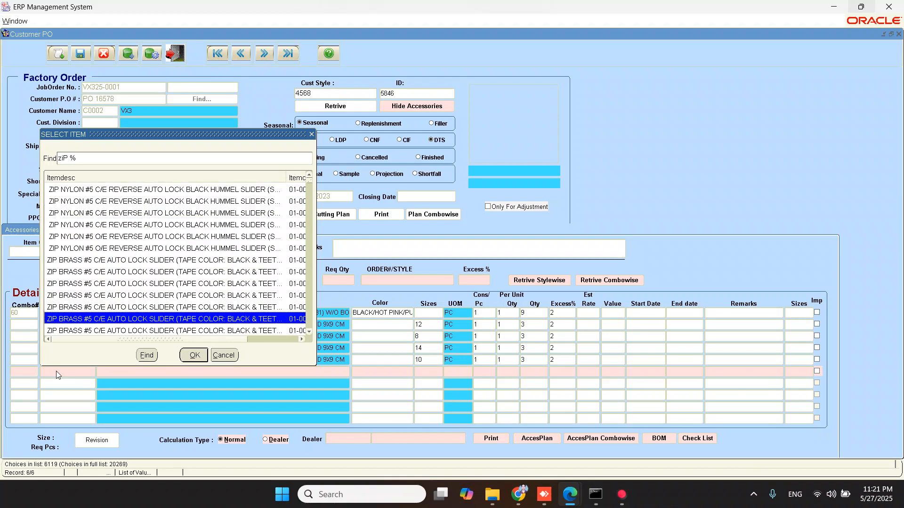
key(Down)
key(Down)
key(Down)
key(Down)
key(Down)
key(Down)
key(Down)
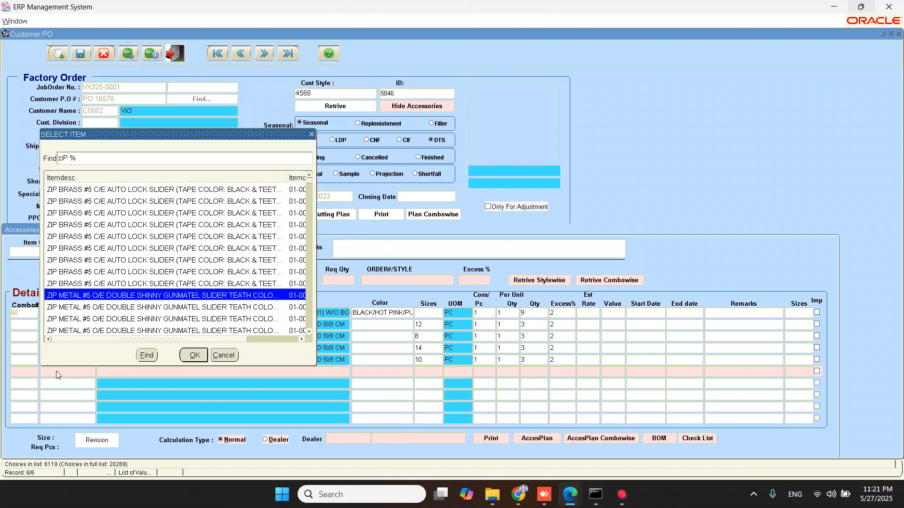
key(Return)
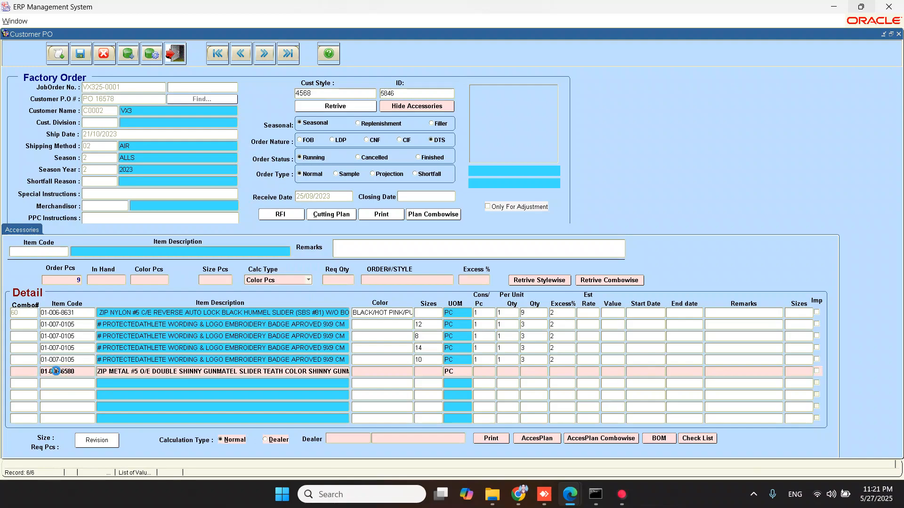
key(Return)
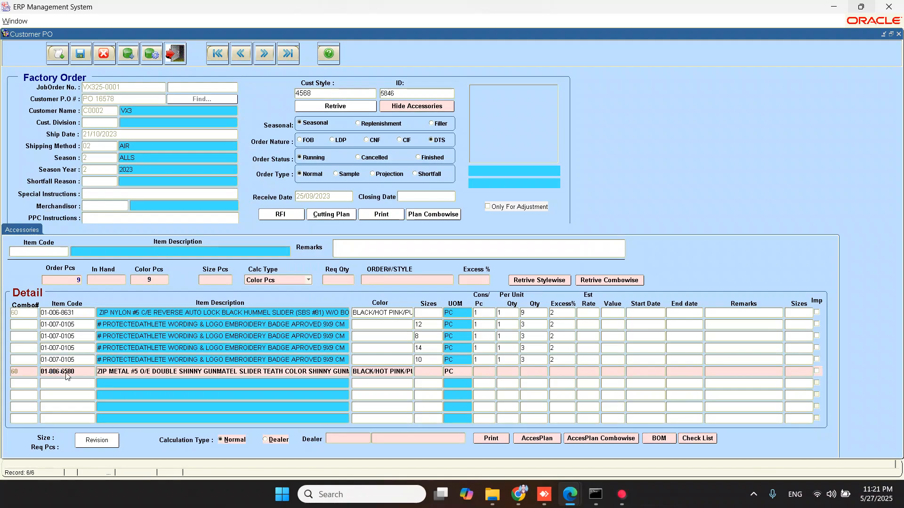
Give zip metal line 01-006-6580 size 8, Cons/Pc 1, Per Unit Qty 1 and 2% excess
click(427, 372)
double_click(427, 371)
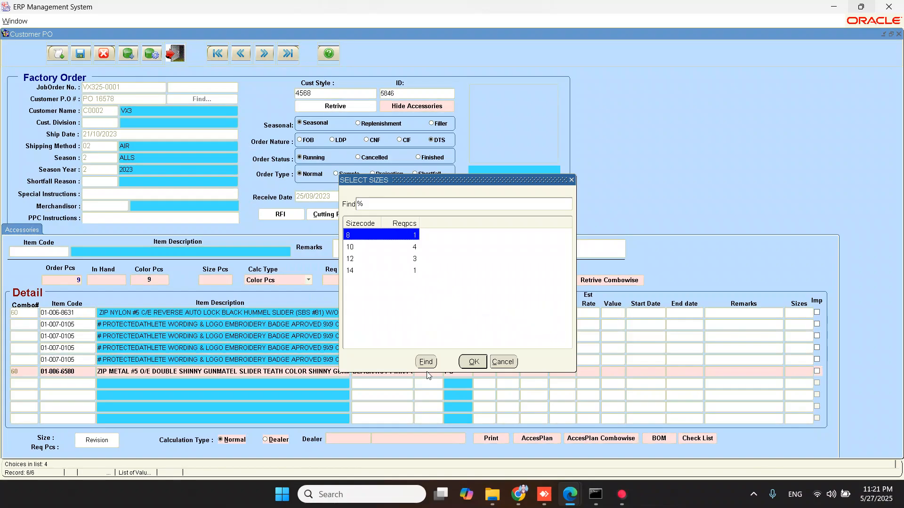
key(Return)
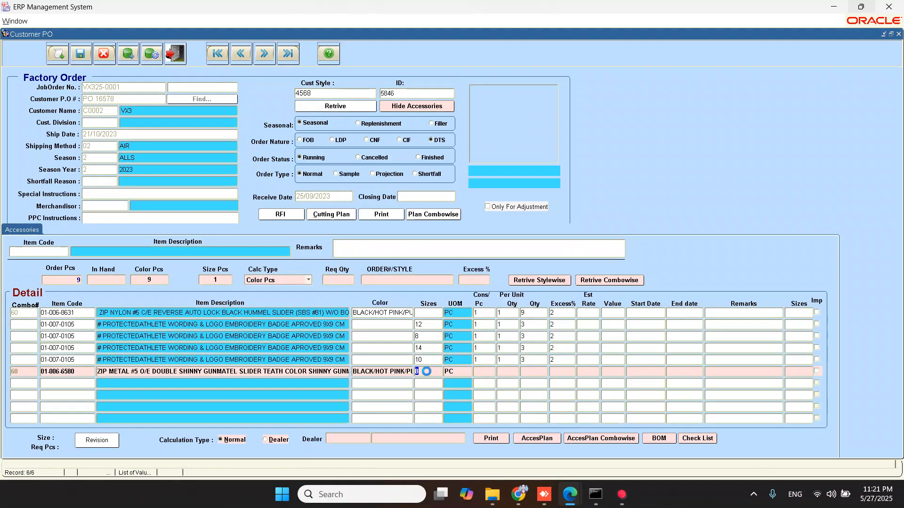
click(481, 372)
text(1)
key(Tab)
text(1)
key(Tab)
click(408, 372)
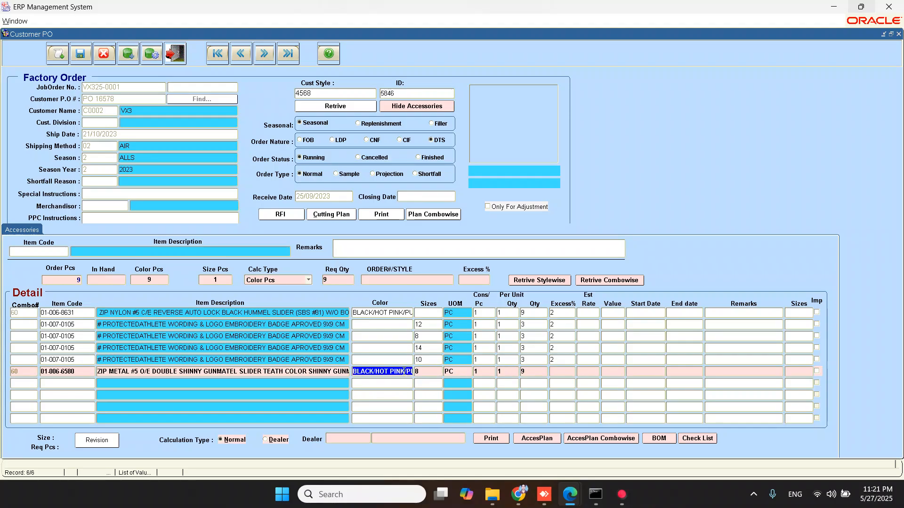
click(559, 371)
text(2)
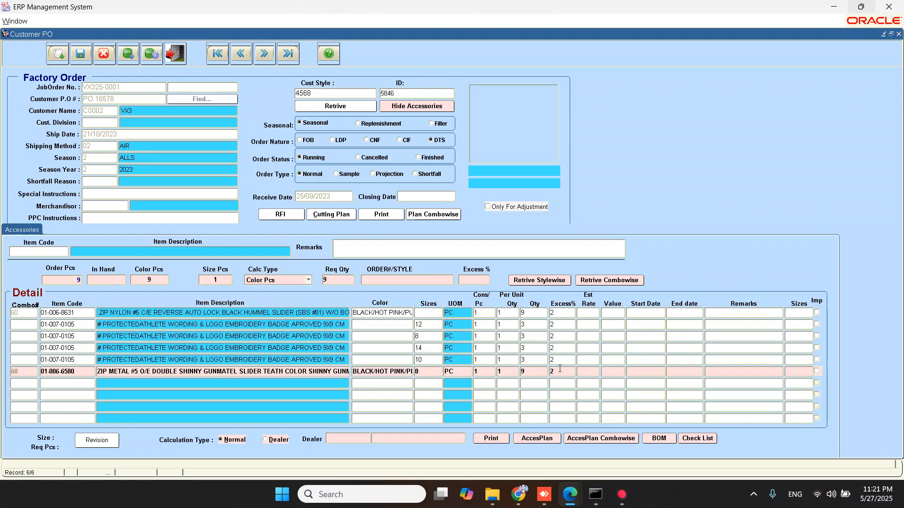
click(187, 273)
click(74, 359)
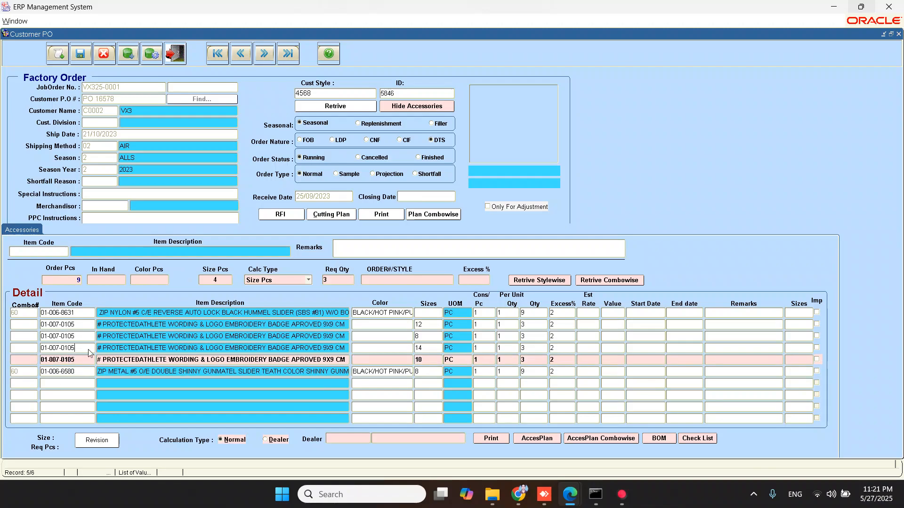
click(89, 350)
click(87, 336)
click(83, 324)
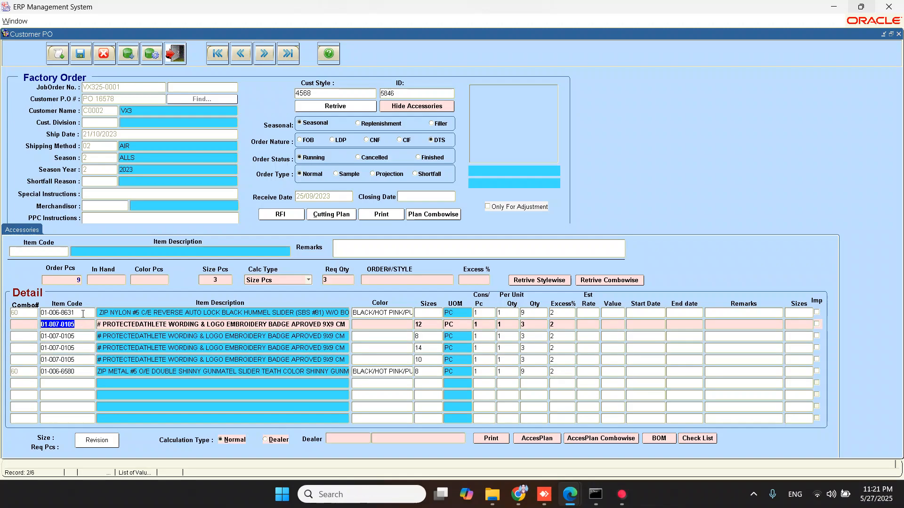
click(83, 314)
click(83, 324)
click(81, 336)
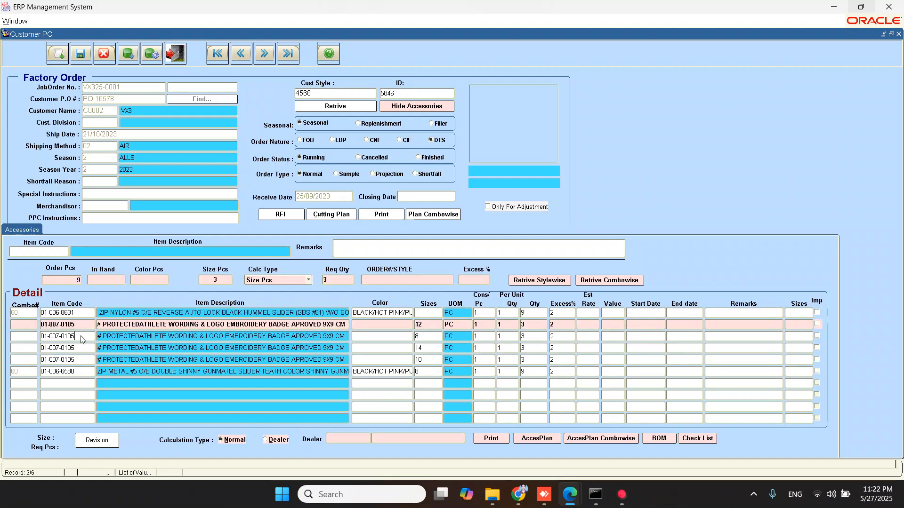
click(80, 349)
click(79, 359)
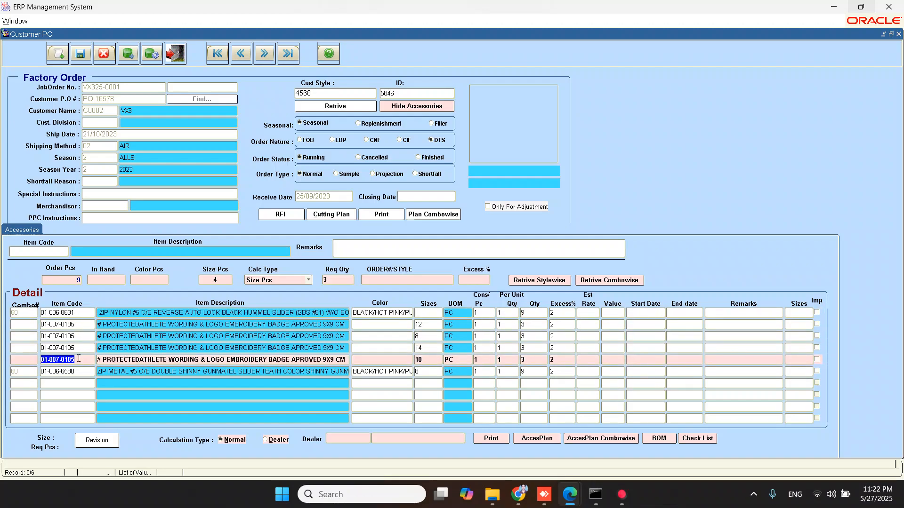
click(81, 371)
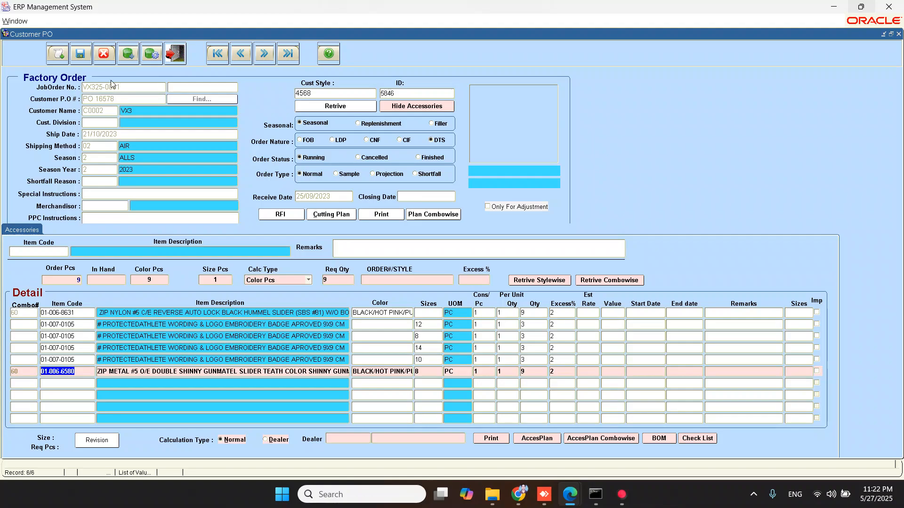
click(80, 56)
Close the Customer PO form and load factory order VX325-0001 in Work Order Consumption
click(179, 60)
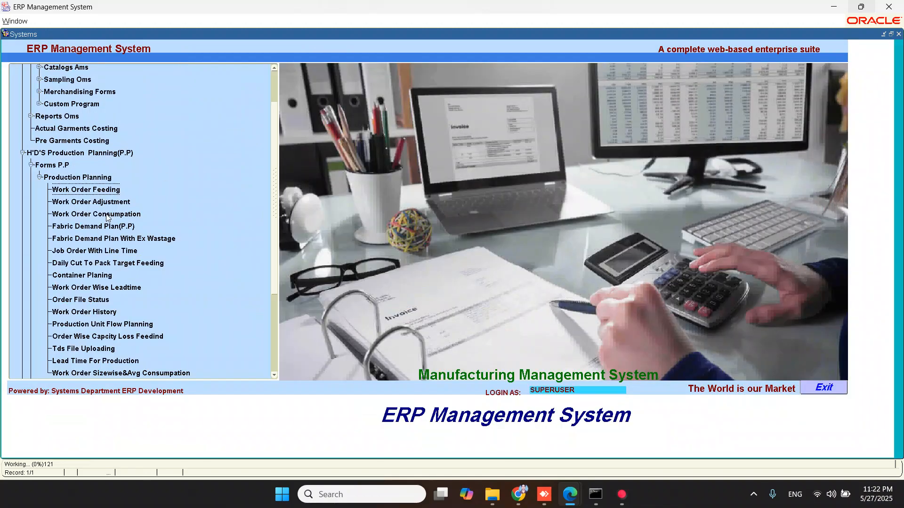
double_click(111, 215)
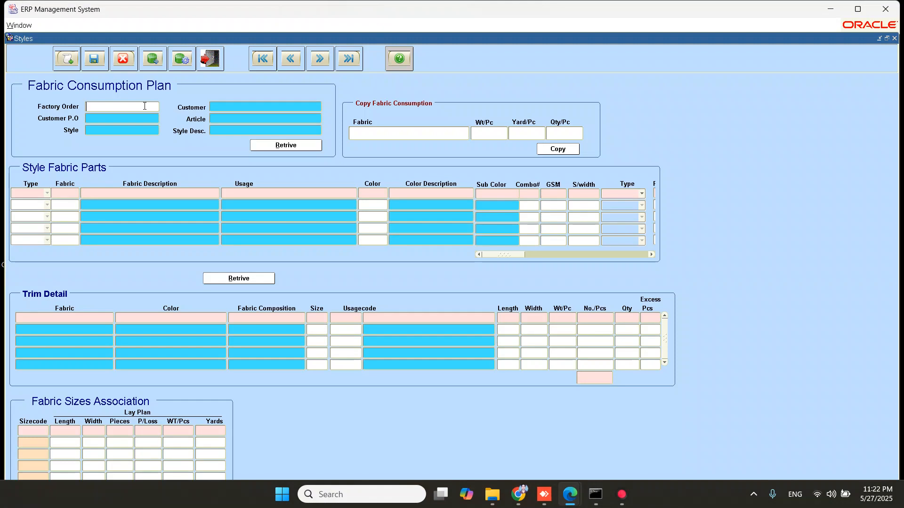
double_click(144, 106)
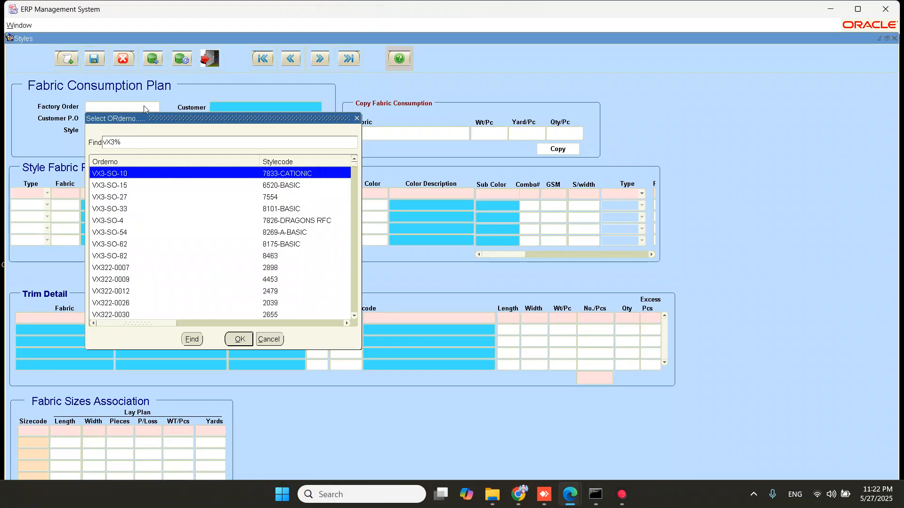
text(25-0001)
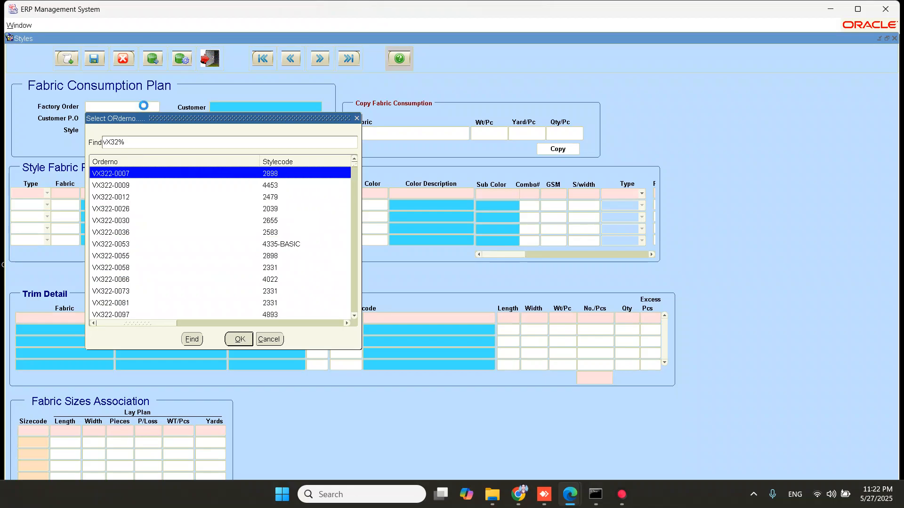
key(Return)
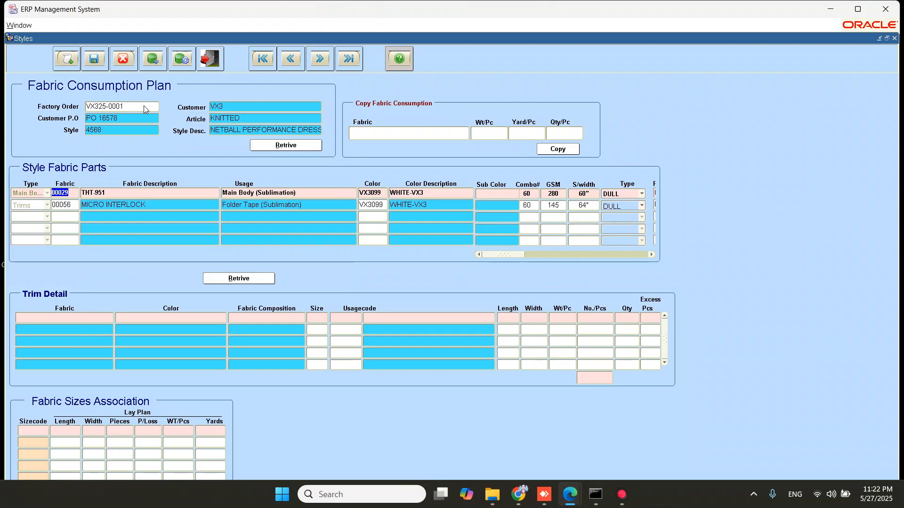
Review the MICRO INTERLOCK and THT-951 fabric parts of the consumption plan
drag(519, 256, 629, 241)
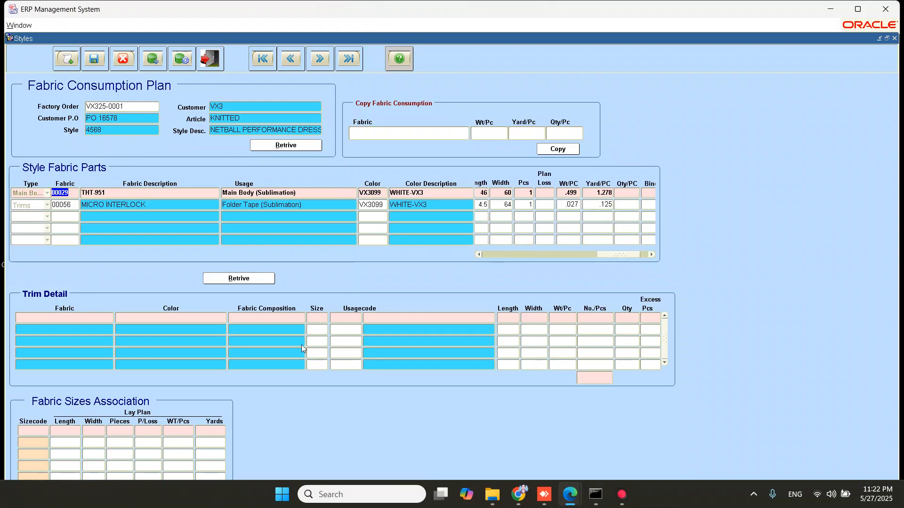
click(71, 203)
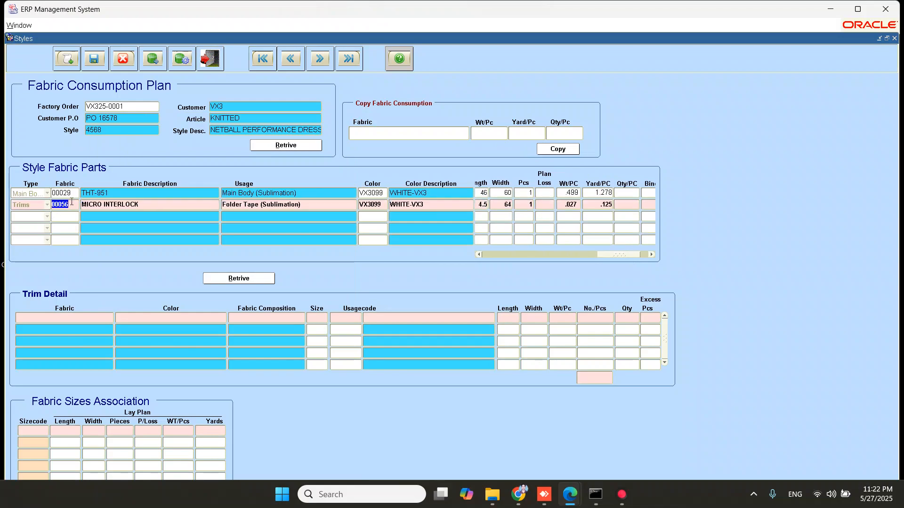
click(75, 195)
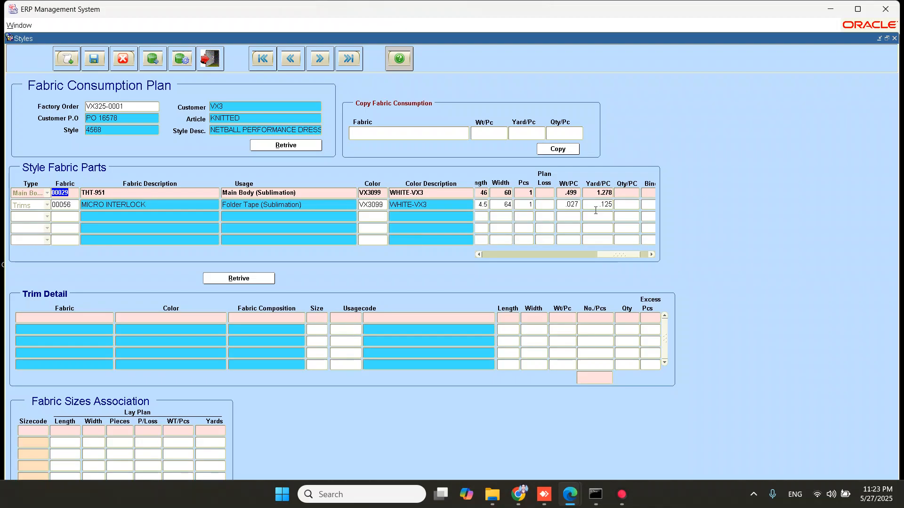
drag(614, 254, 590, 257)
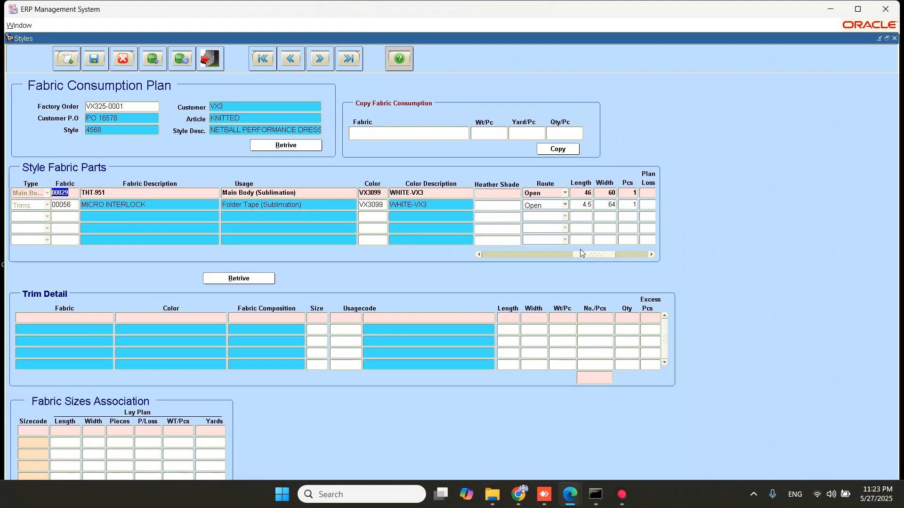
drag(581, 254, 608, 256)
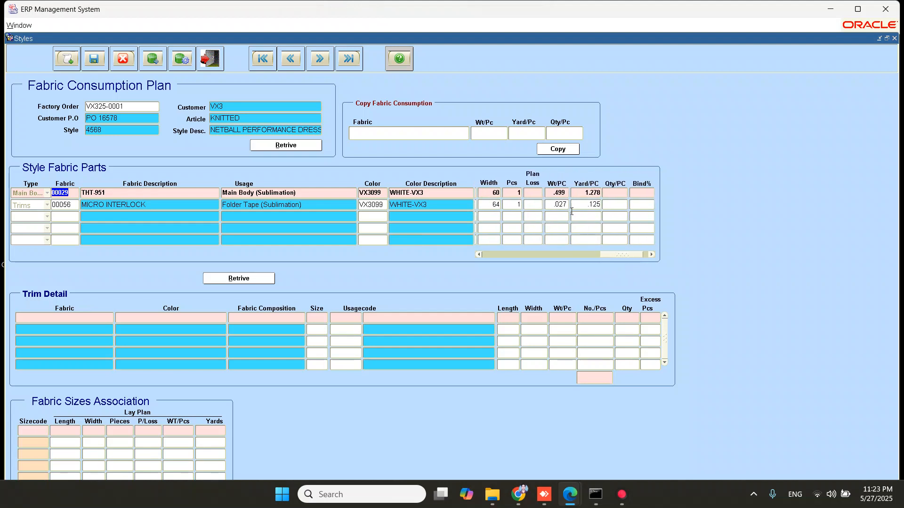
drag(550, 192, 606, 193)
drag(617, 250, 601, 251)
click(539, 193)
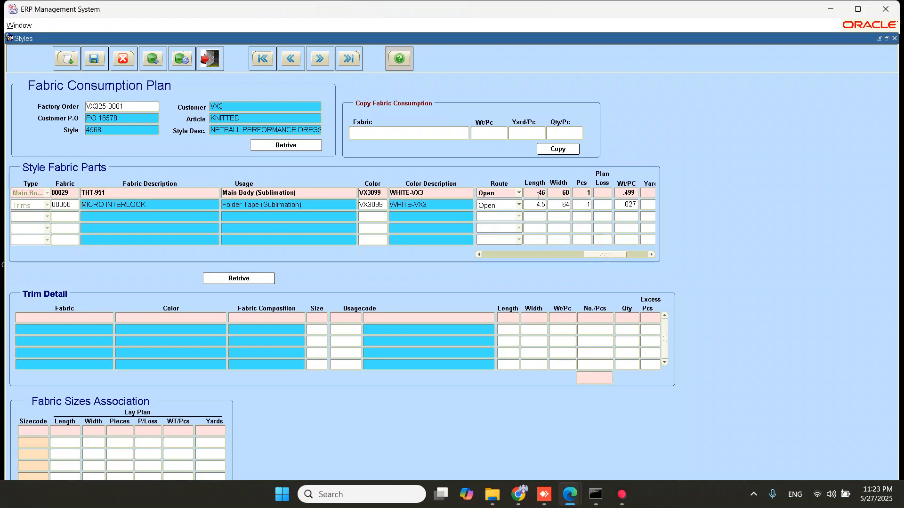
key(BackSpace)
key(BackSpace)
text(60)
key(Tab)
text(65)
key(Tab)
mouse_move(611, 254)
mouse_down()
mouse_move(631, 255)
mouse_move(623, 256)
mouse_up()
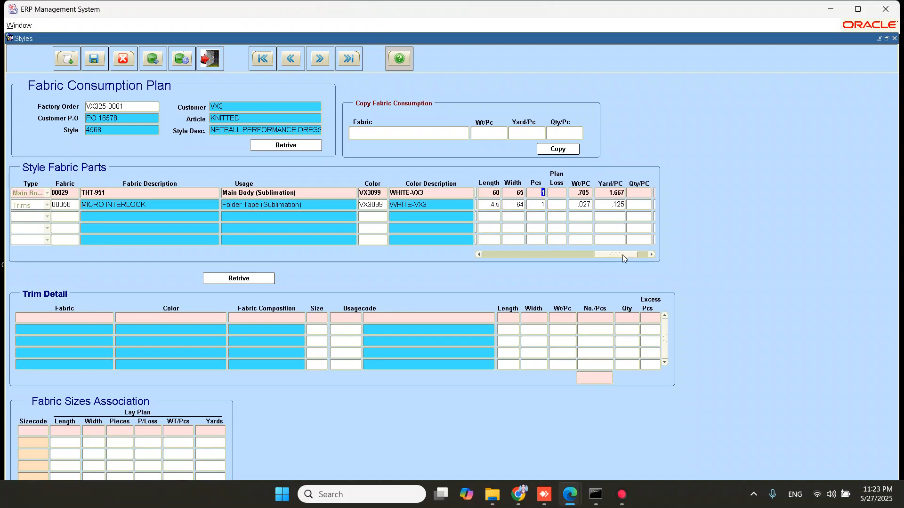
click(502, 192)
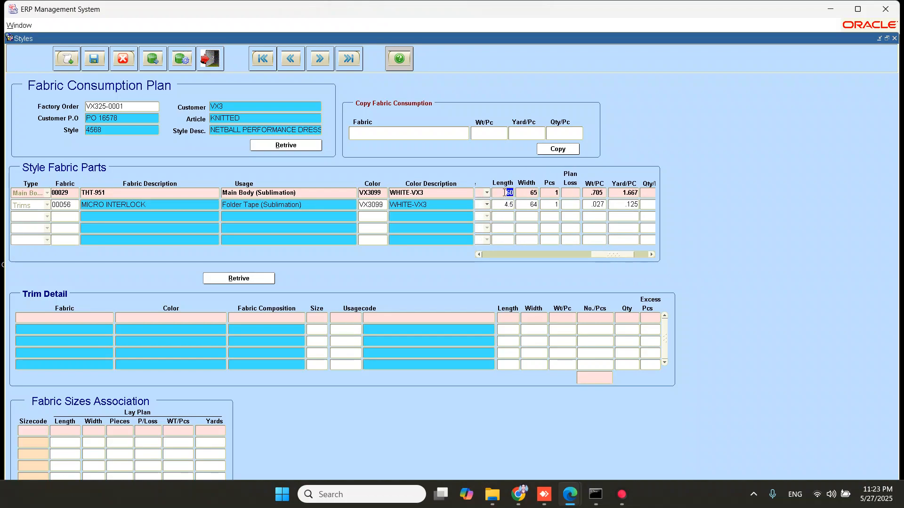
text(46)
key(Tab)
text(60)
key(Tab)
text(2)
key(Tab)
double_click(549, 193)
text(1)
key(Tab)
Save the fabric consumption plan with F10 and maximise the Styles form
click(857, 8)
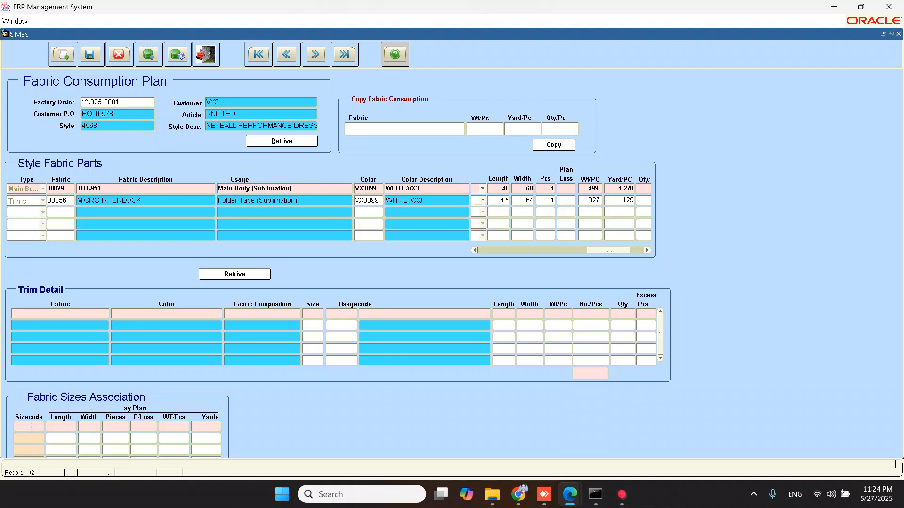
key(F10)
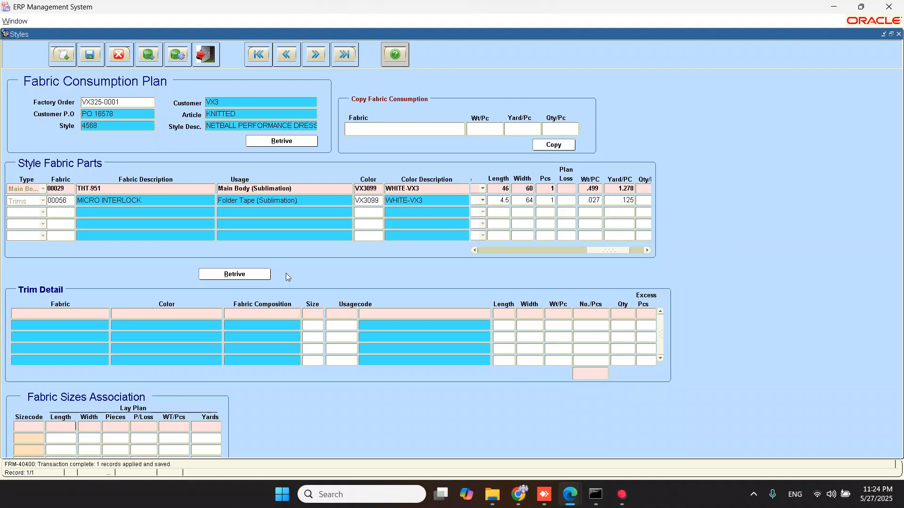
click(860, 7)
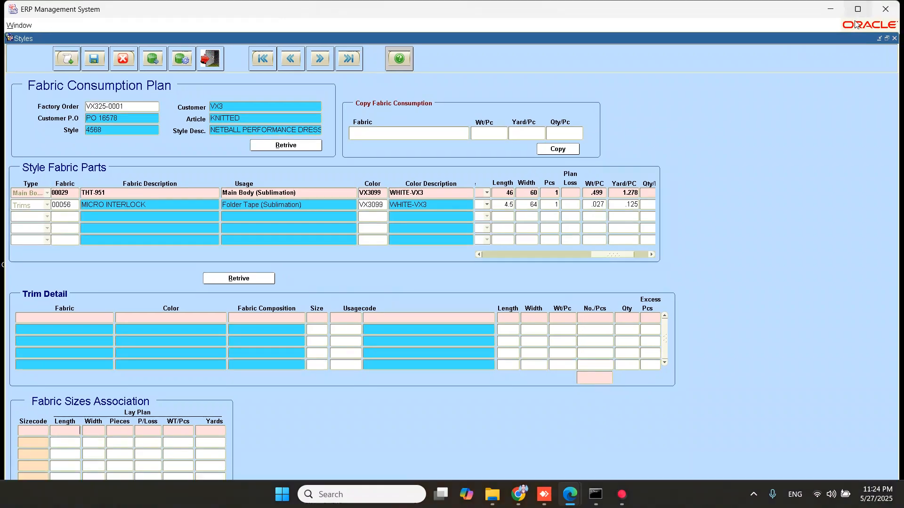
click(887, 38)
scroll(535, 258, down, 2)
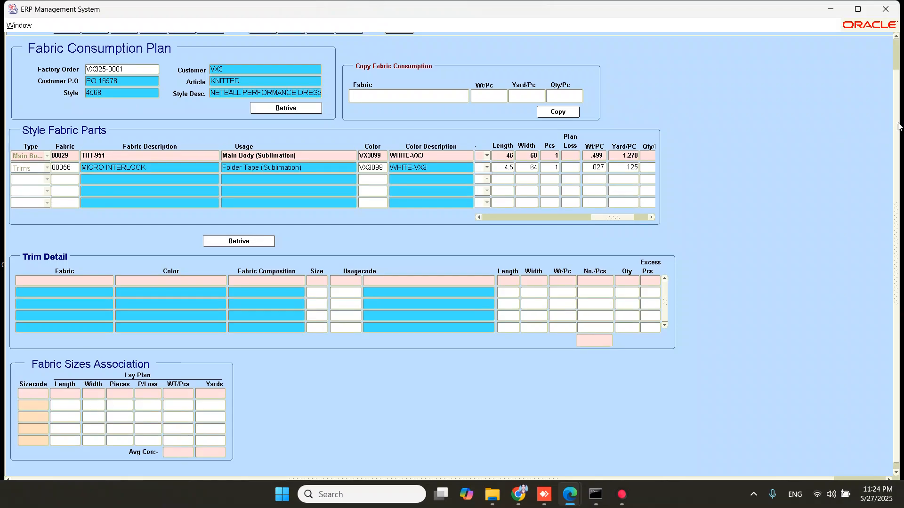
scroll(898, 126, up, 2)
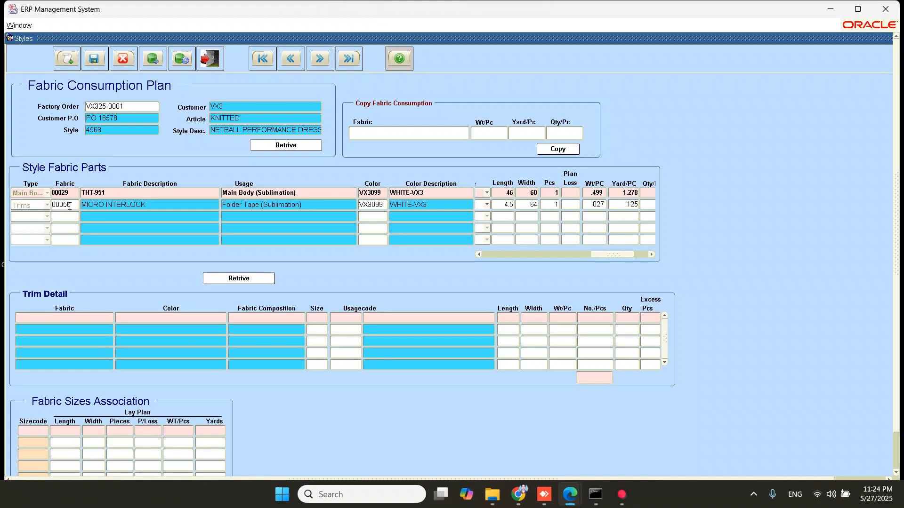
Enter a lay plan row (length 46, width 60, 1 piece), clear it, save, and exit
text(46)
key(Tab)
text(60)
key(Tab)
text(1)
key(Tab)
key(ctrl+Up)
click(94, 58)
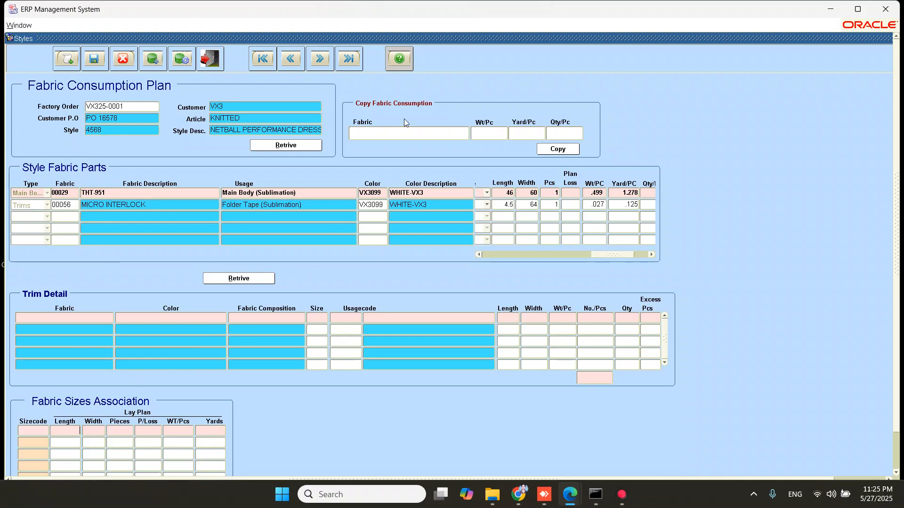
double_click(507, 192)
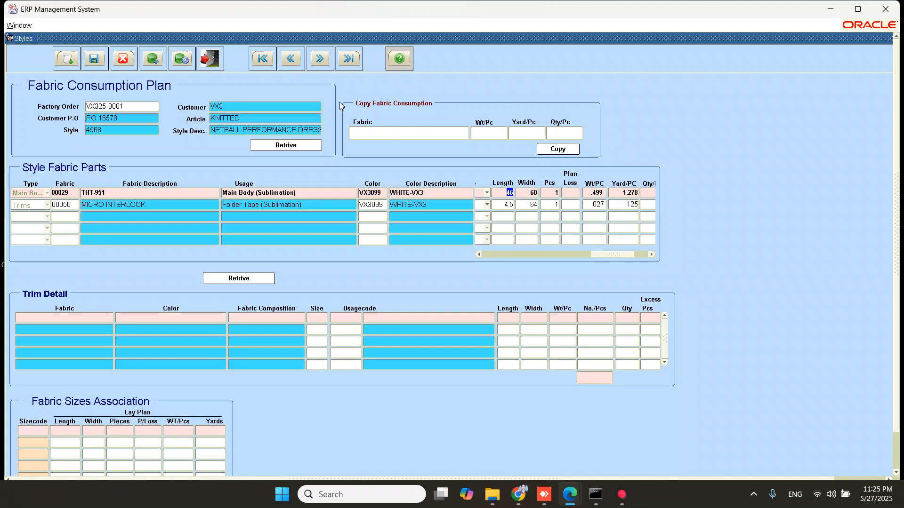
click(215, 62)
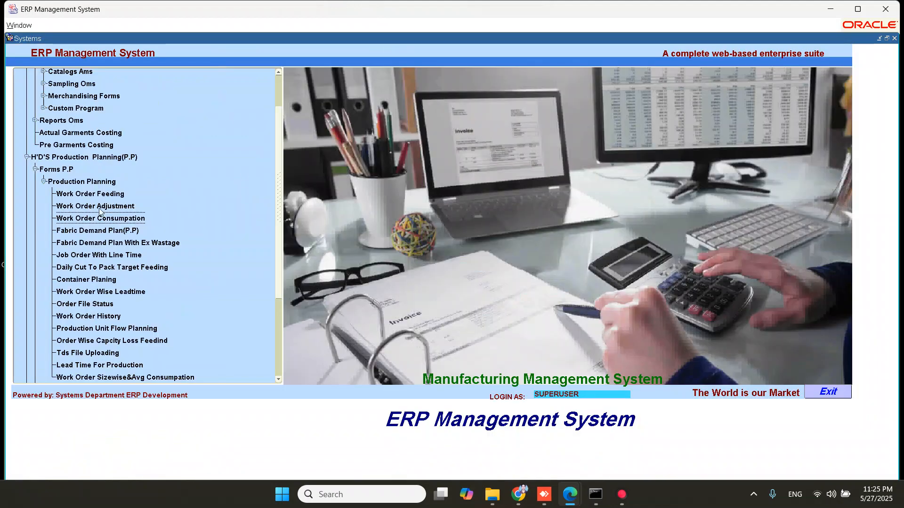
Switch to AnyDesk and connect to the recent remote computer's console session
click(43, 182)
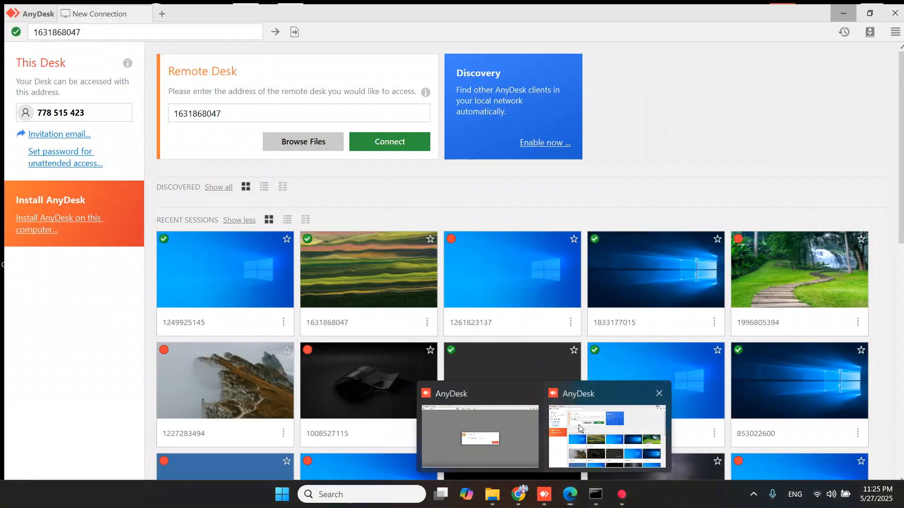
click(607, 431)
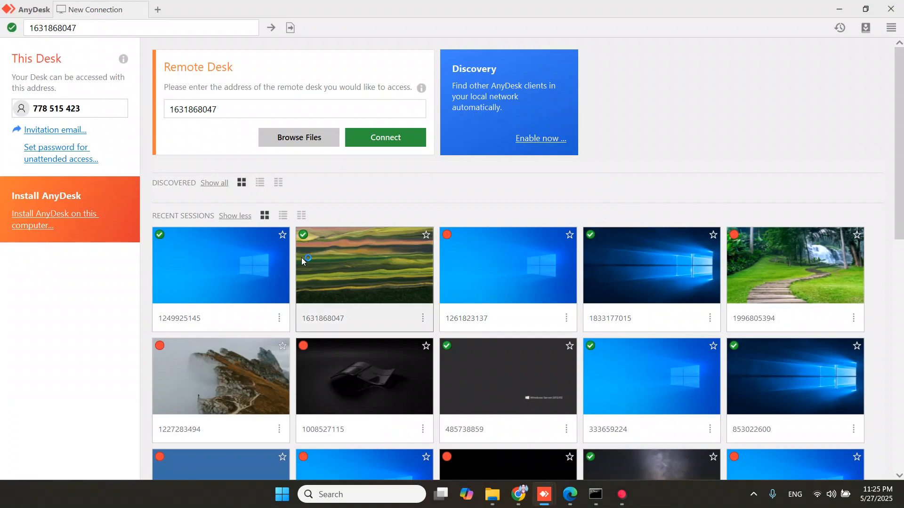
click(631, 279)
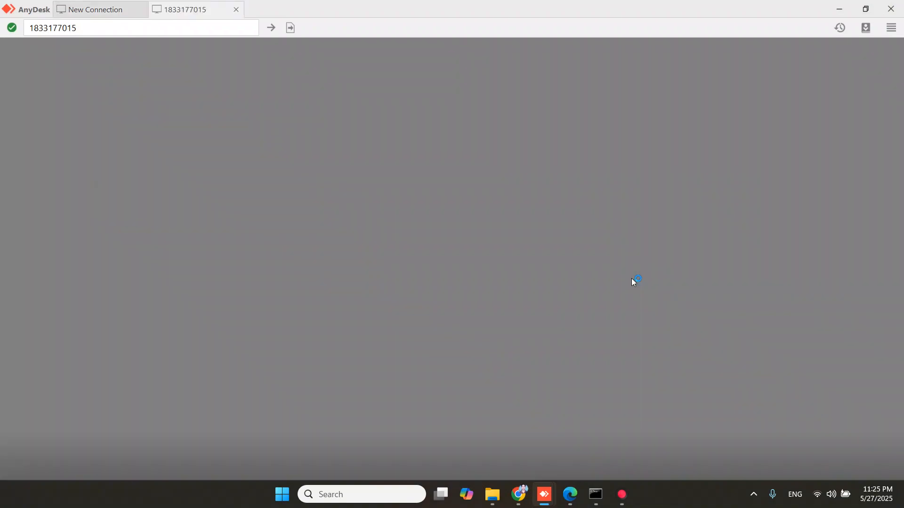
click(520, 492)
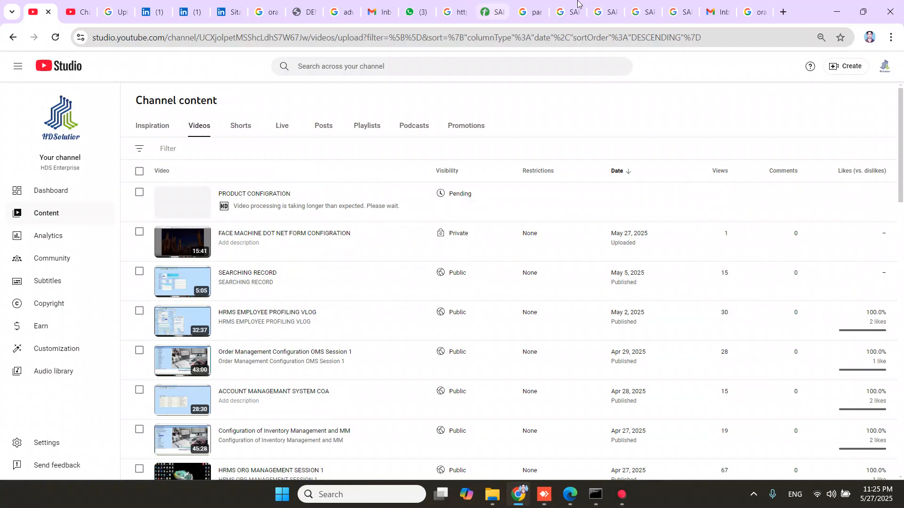
click(837, 12)
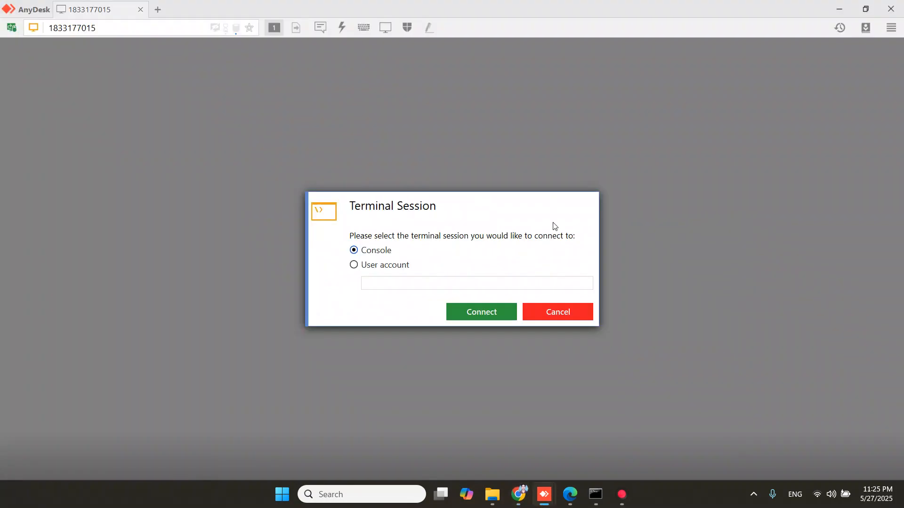
click(478, 312)
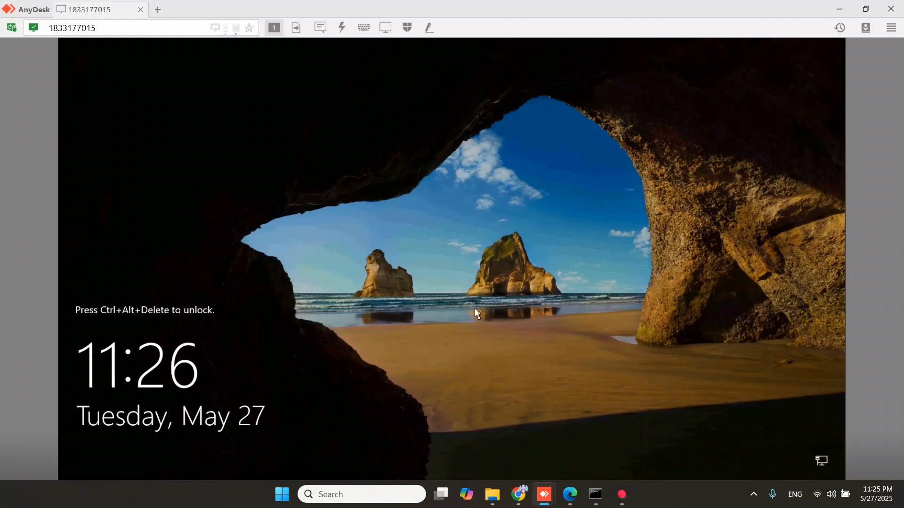
Send Ctrl+Alt+Del and sign in with the other user account's password, retrying after a wrong entry
click(342, 28)
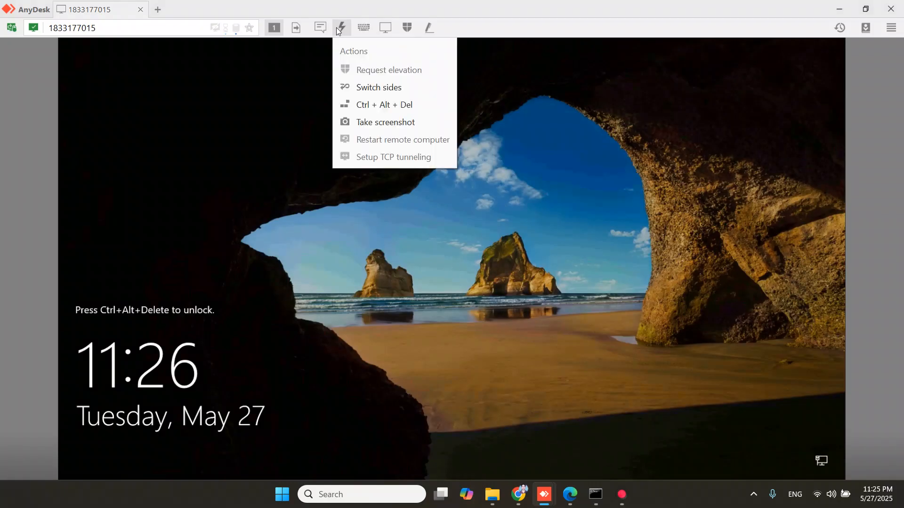
click(376, 114)
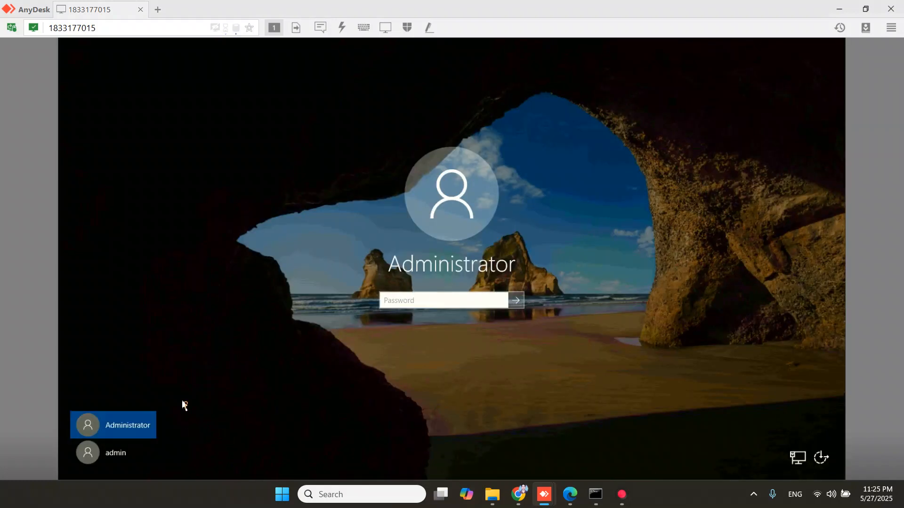
click(120, 460)
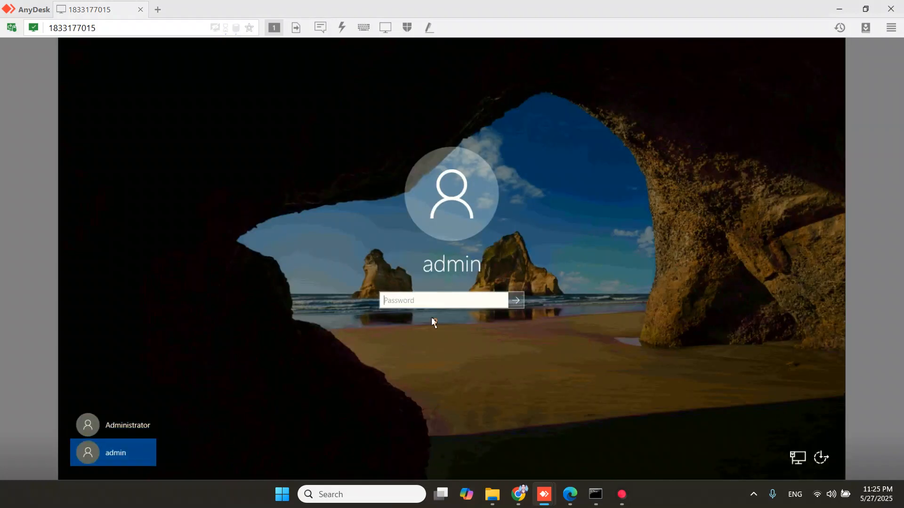
text(****)
key(Return)
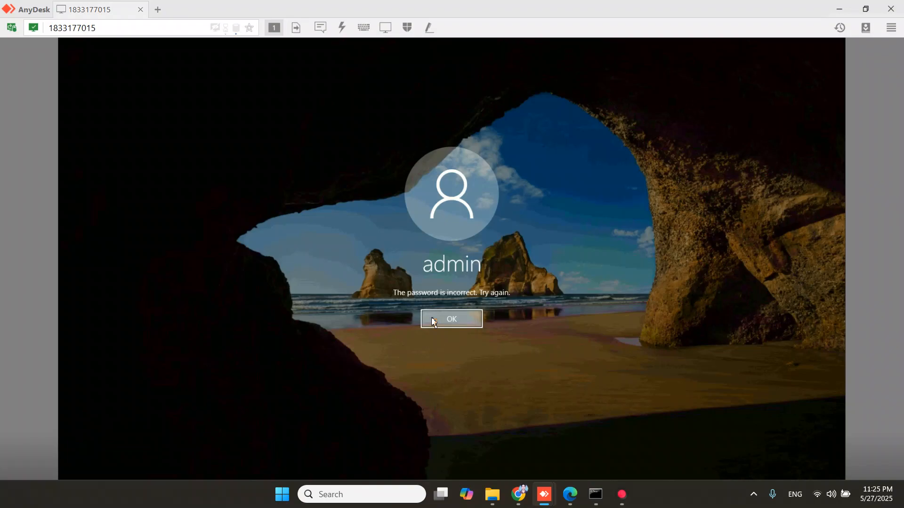
key(Return)
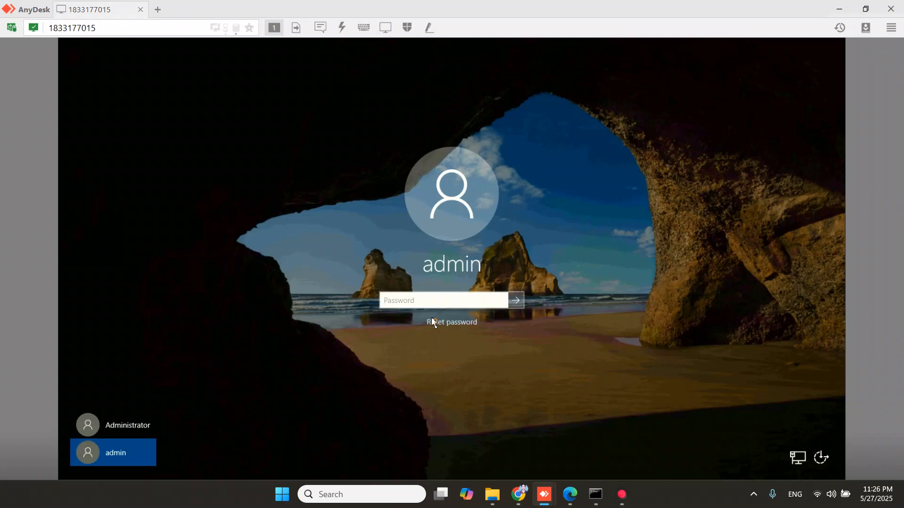
text(************)
key(Return)
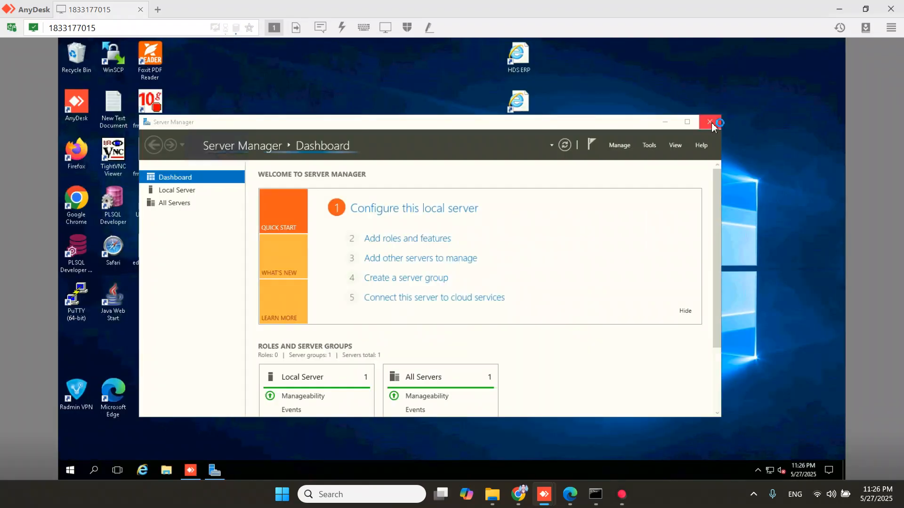
Close Server Manager, launch HDS ERP and log in as SUPERUSER to database OR
click(710, 123)
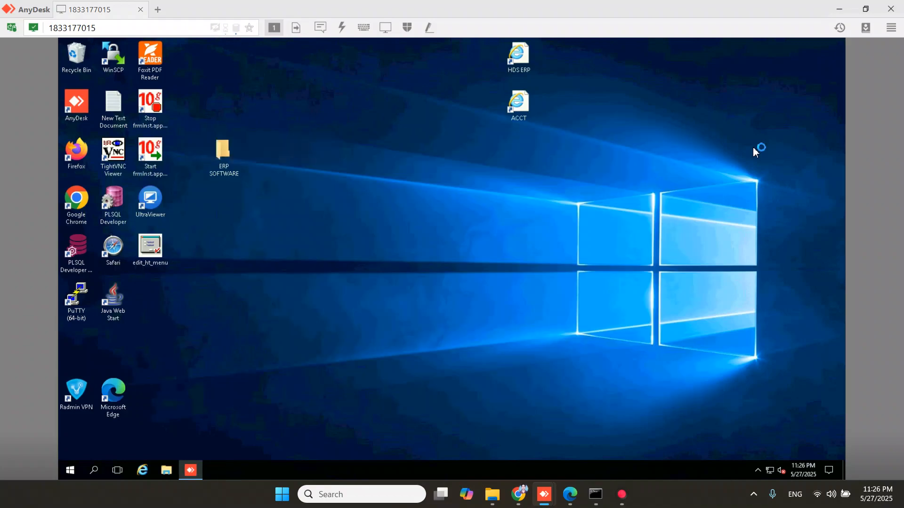
double_click(517, 56)
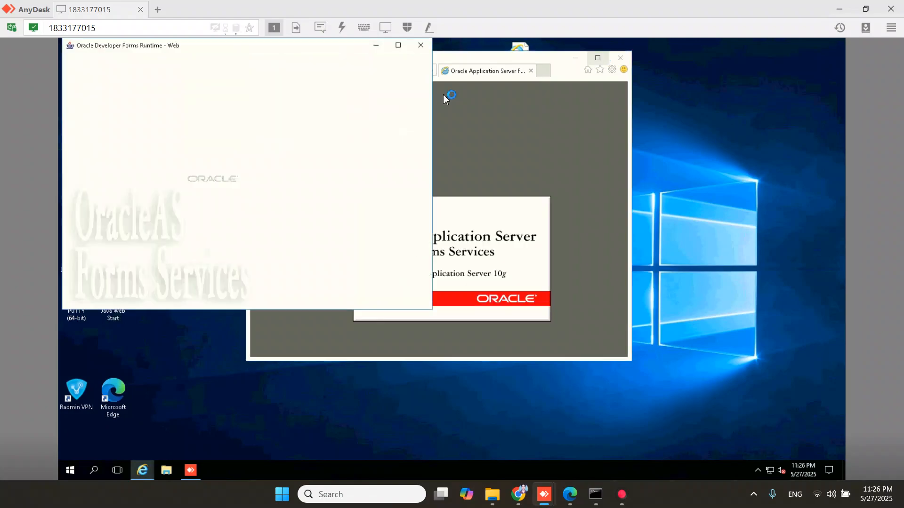
click(398, 46)
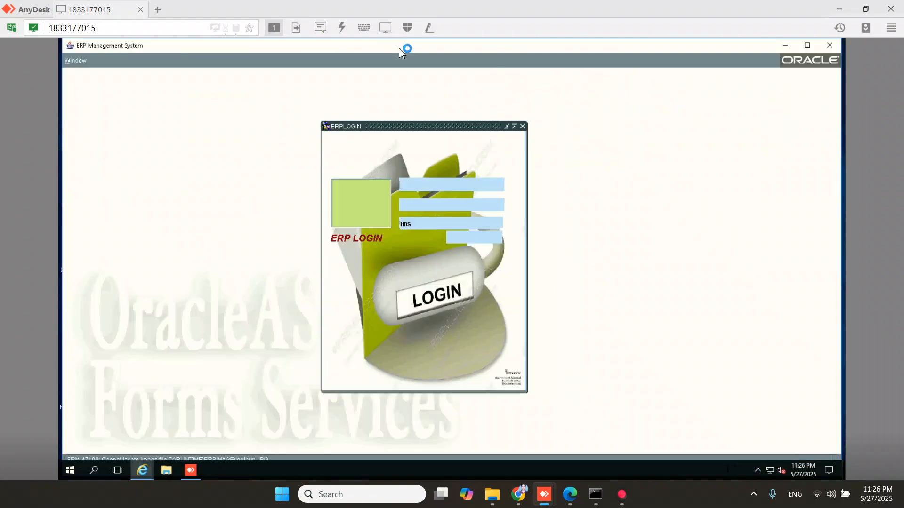
double_click(417, 225)
text(ORCLL)
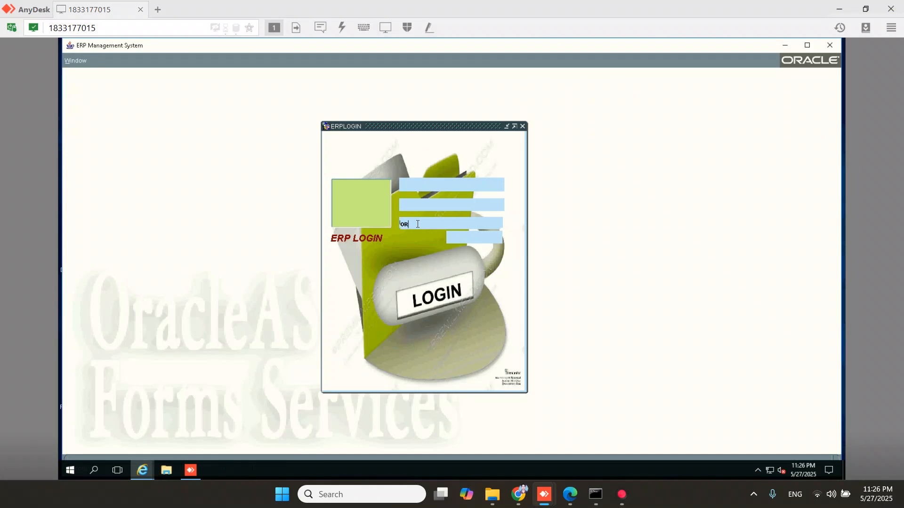
click(412, 185)
text(SUPERUSER)
key(Tab)
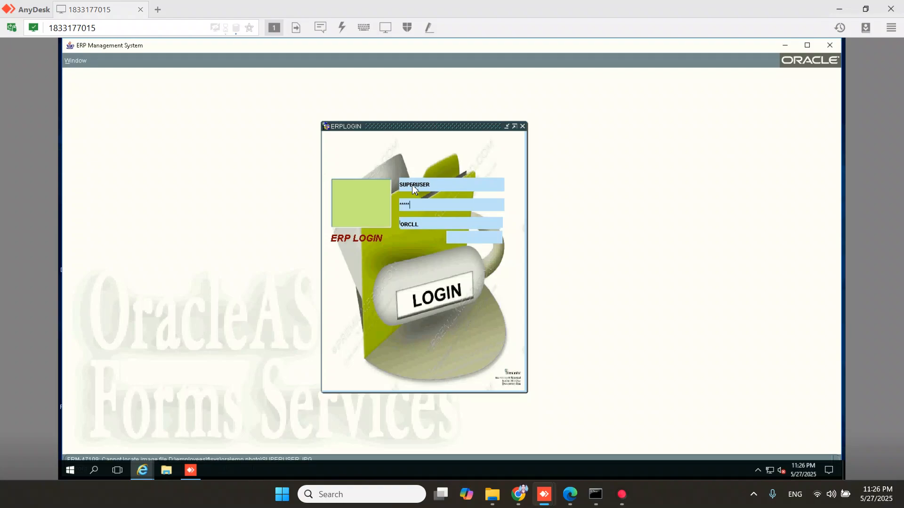
text(*********)
key(Return)
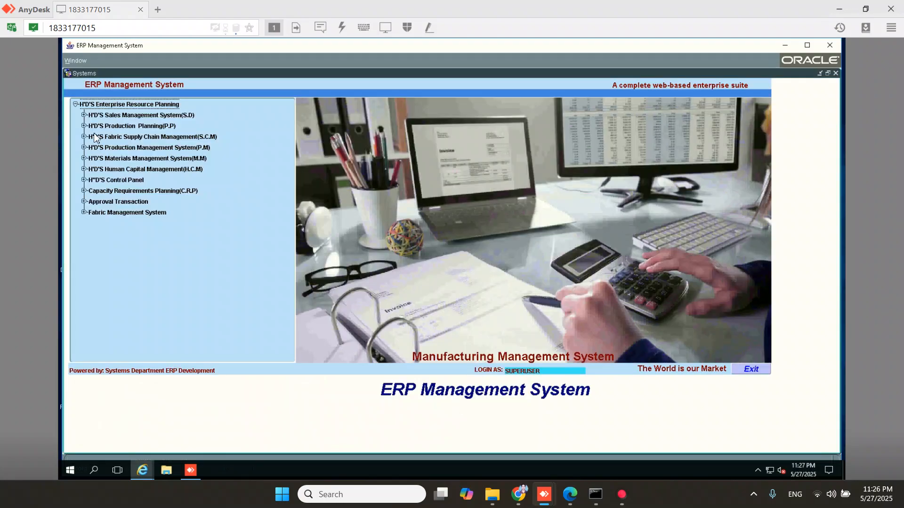
Open the Customer Sales Order form under Sales Management System > Merchandising Forms
click(84, 126)
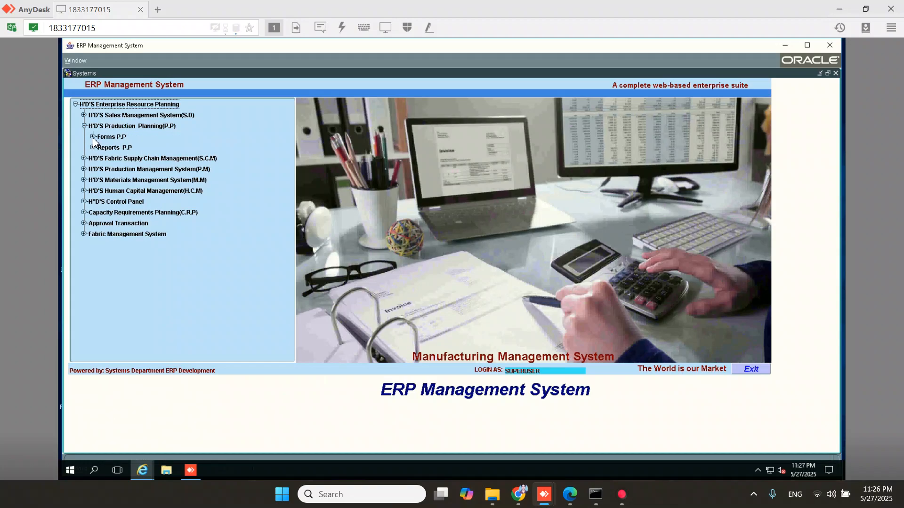
click(85, 115)
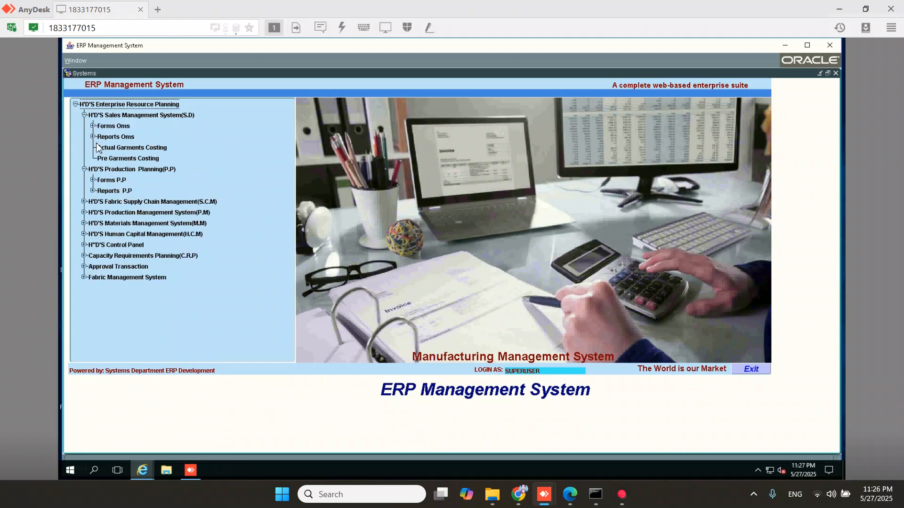
click(93, 126)
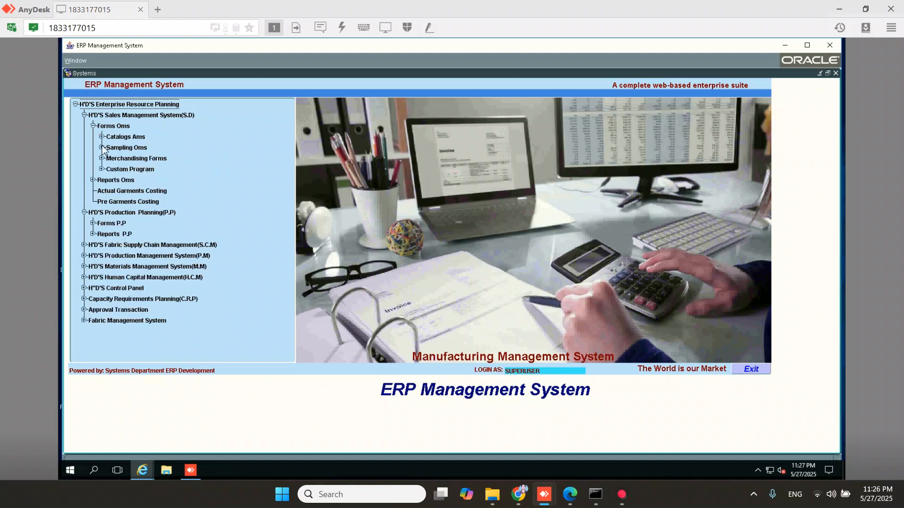
click(101, 158)
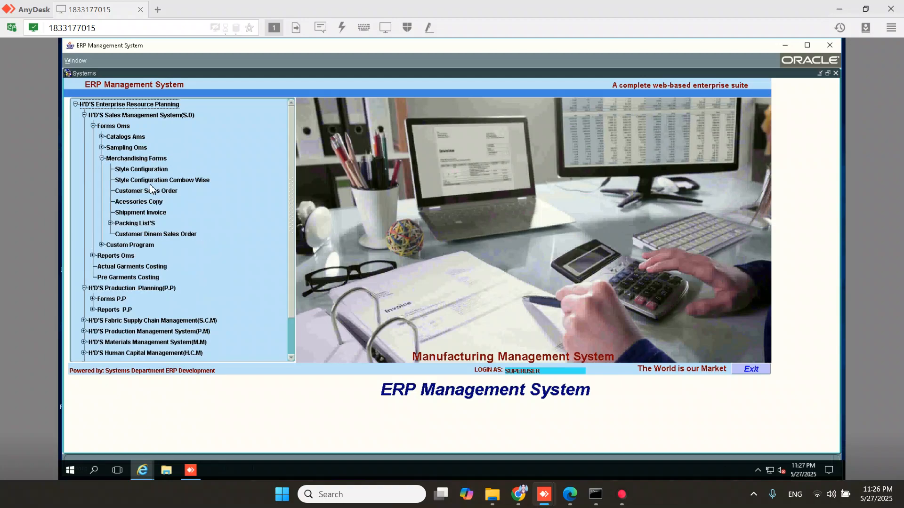
double_click(144, 191)
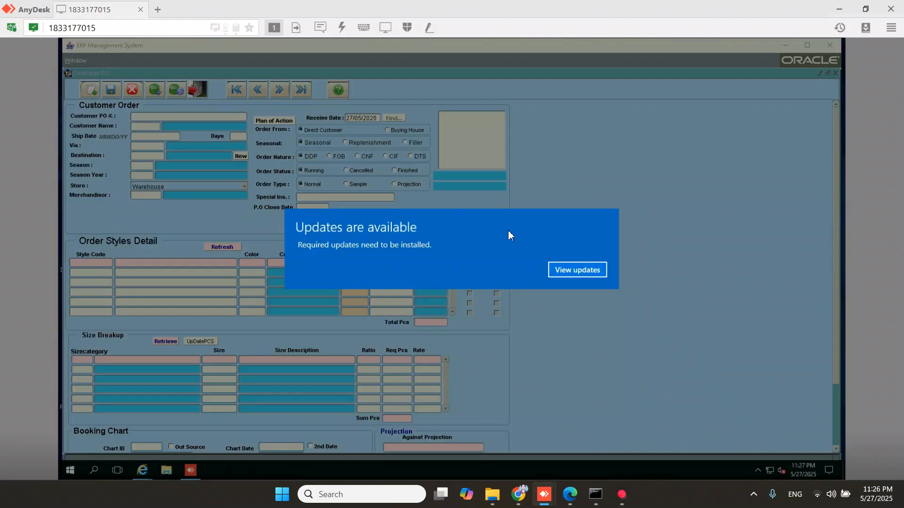
click(560, 269)
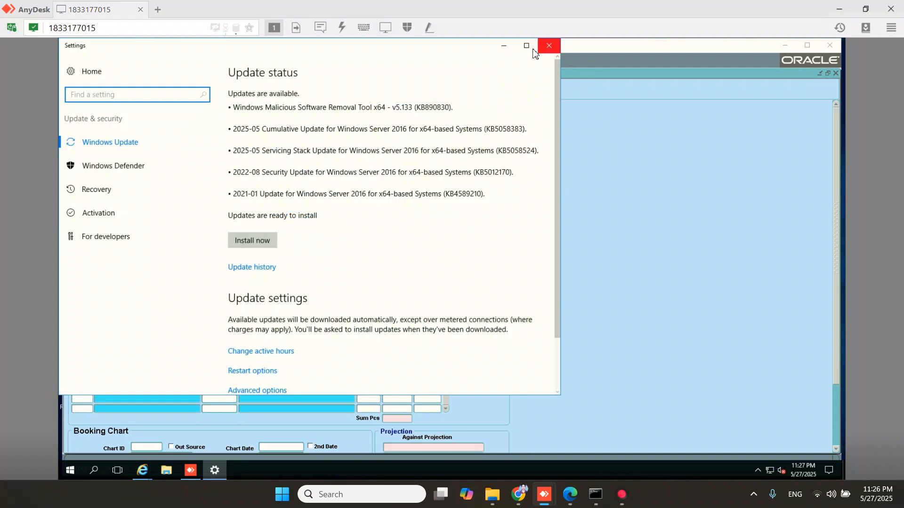
click(549, 45)
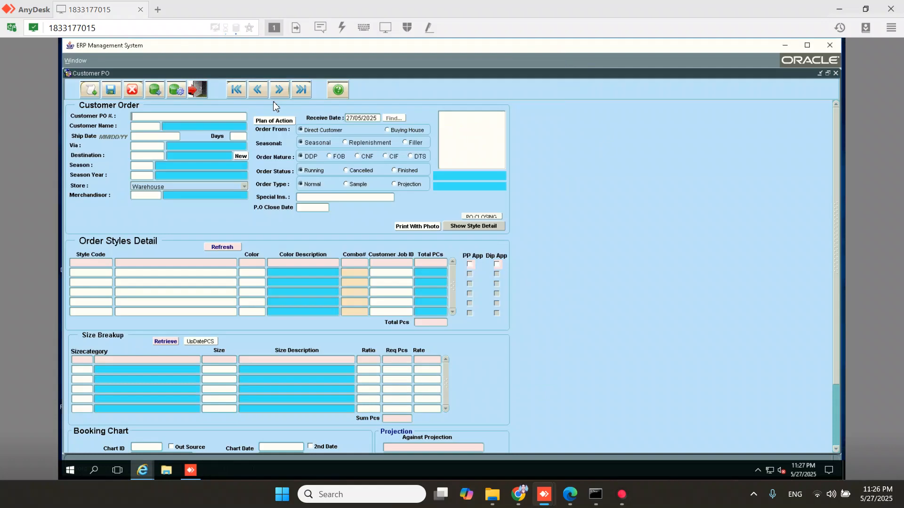
Retrieve the customer orders and step forward four records to PO 11000
click(177, 90)
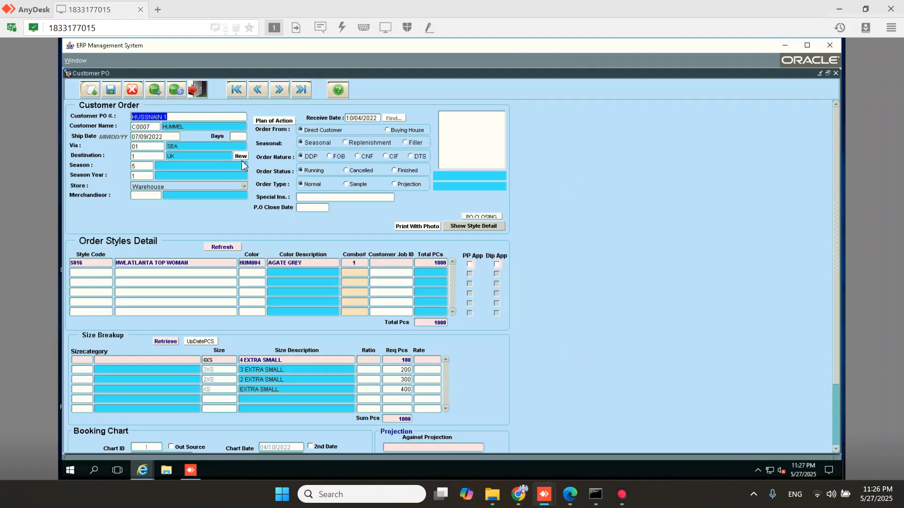
key(Down)
key(Down)
key(Down)
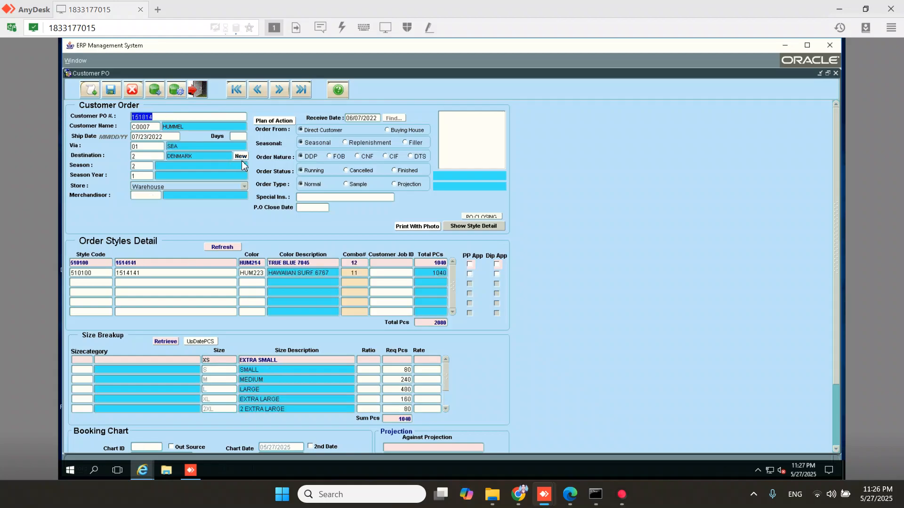
key(Down)
key(Down)
key(Down)
key(Down)
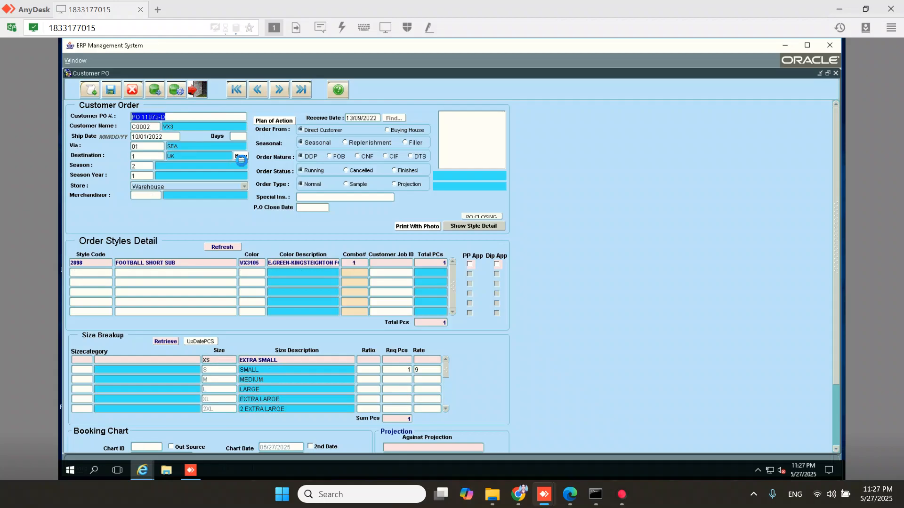
key(Down)
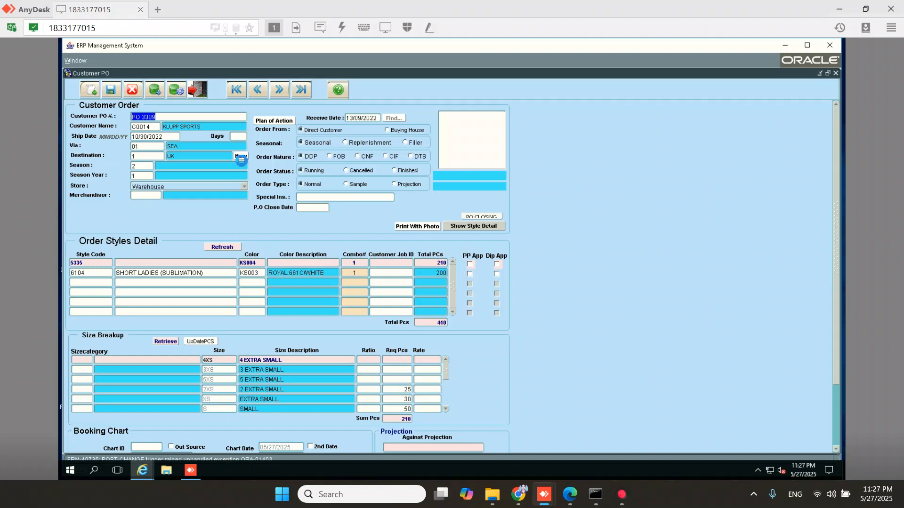
key(Down)
key(Down)
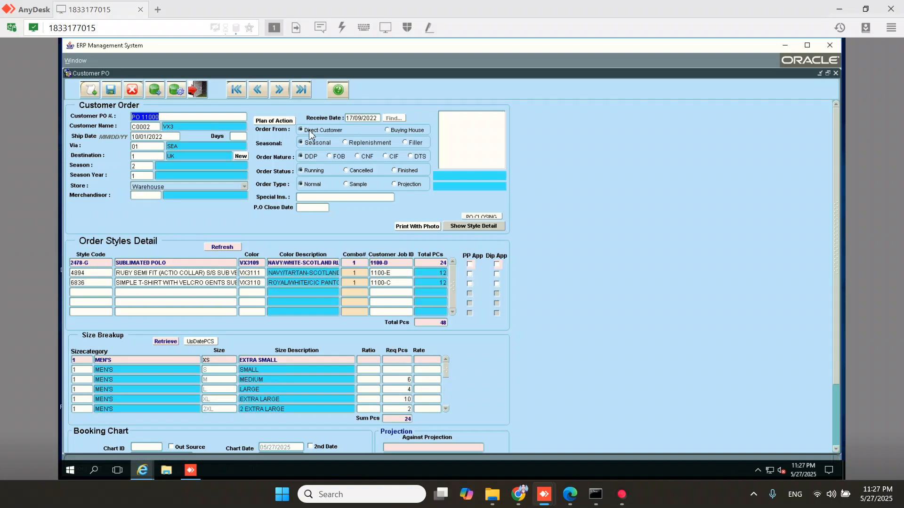
click(273, 121)
Bring the Plan of Action report window forward, maximise it, and check Order ID 17
mouse_move(147, 472)
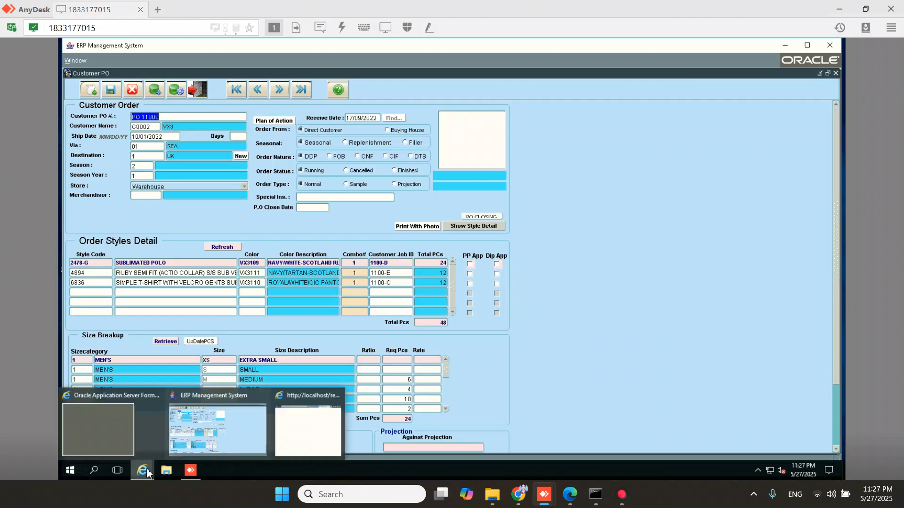
click(307, 435)
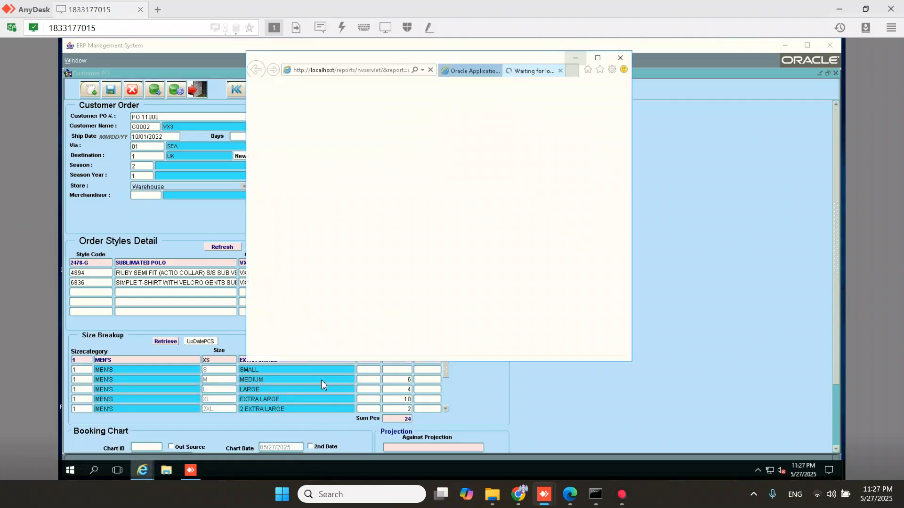
click(598, 58)
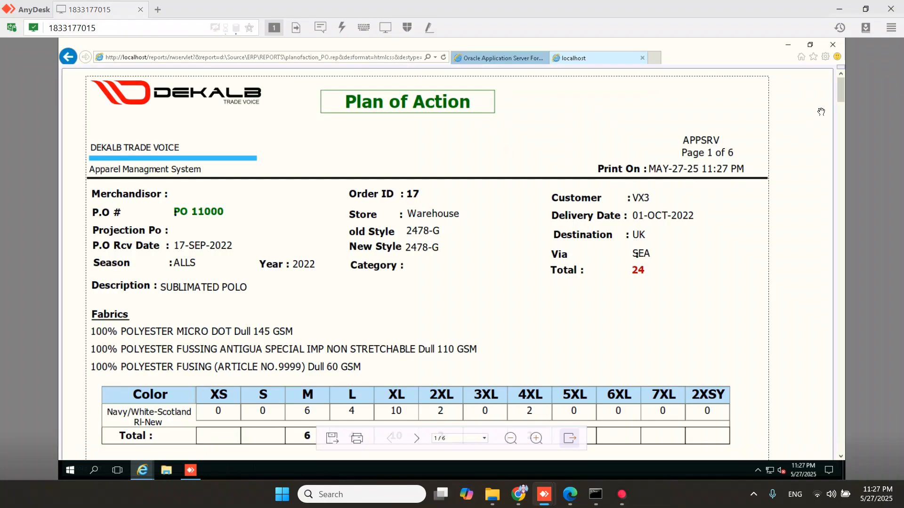
double_click(417, 194)
Scroll through report pages 1–3, noting New Style 2478-G, then minimise the report
click(845, 124)
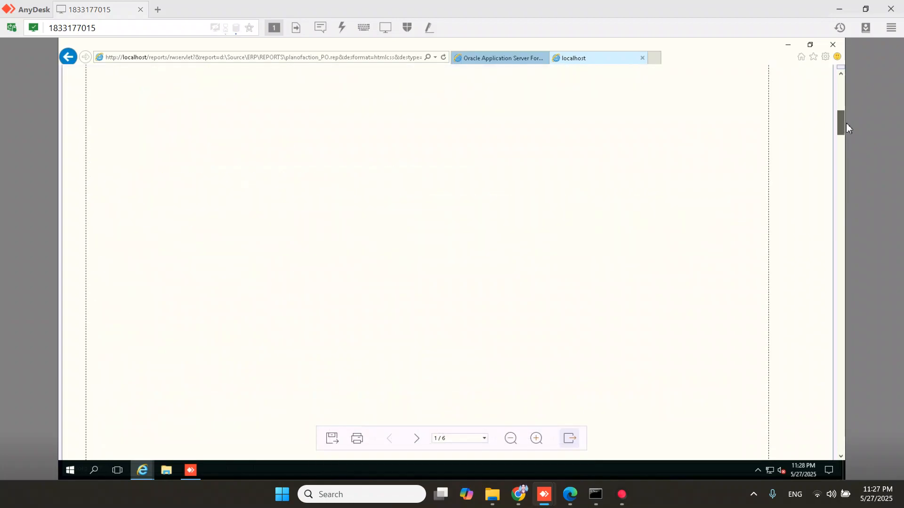
drag(844, 109, 842, 103)
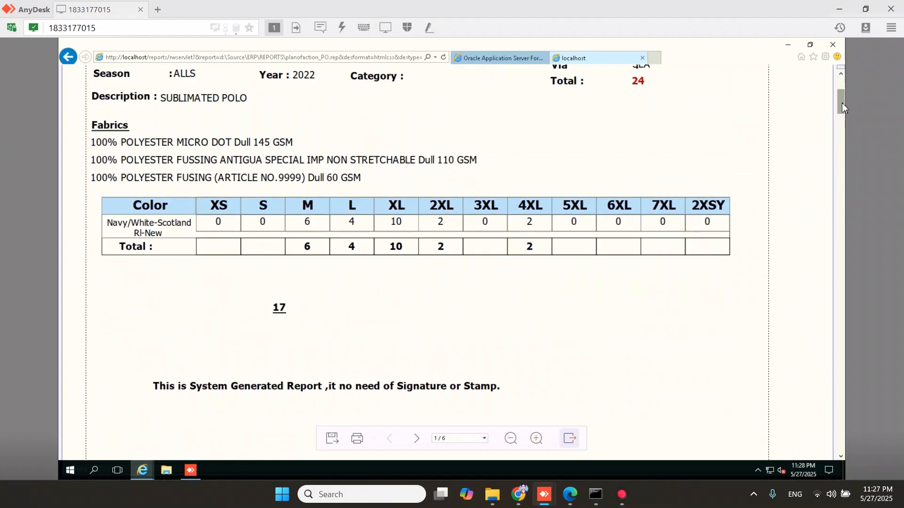
drag(844, 139, 837, 79)
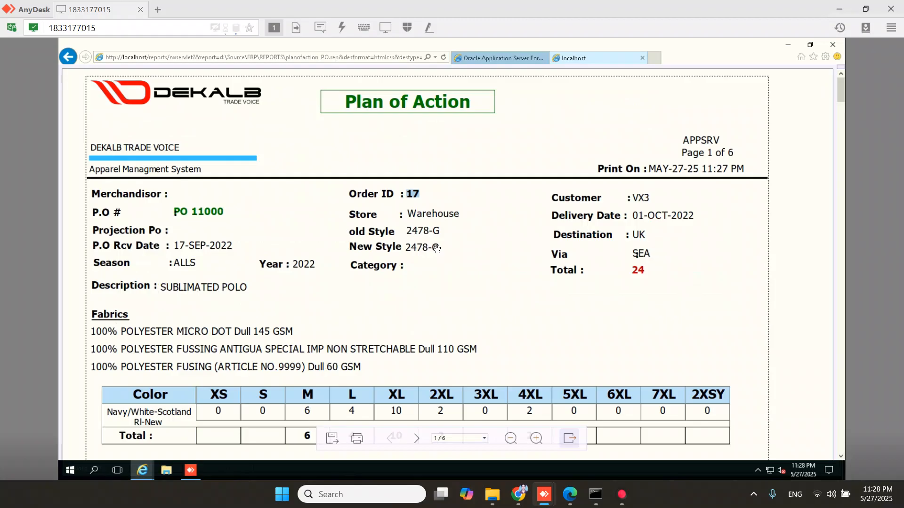
drag(403, 247, 439, 248)
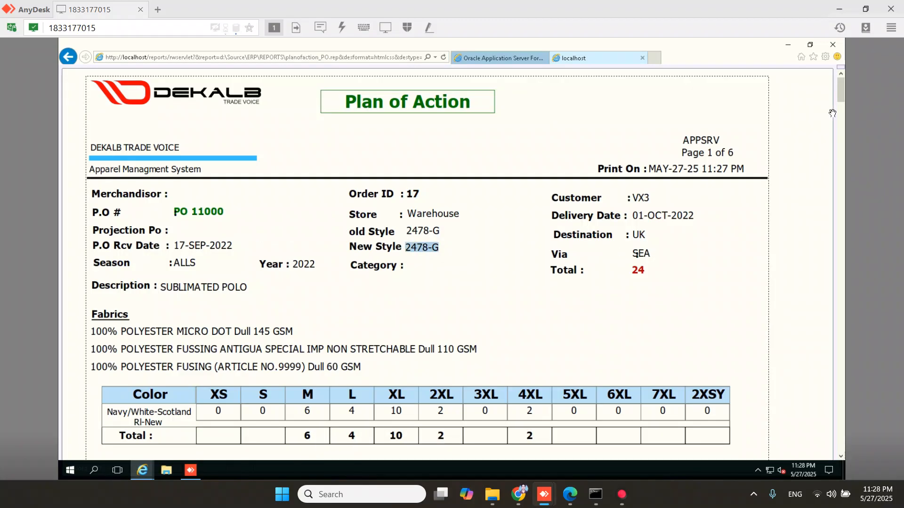
drag(841, 114, 821, 164)
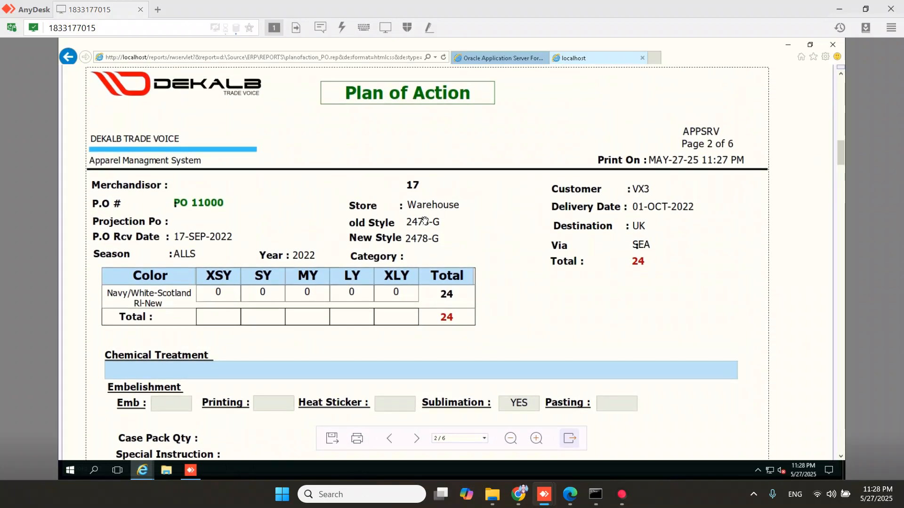
drag(417, 222, 519, 221)
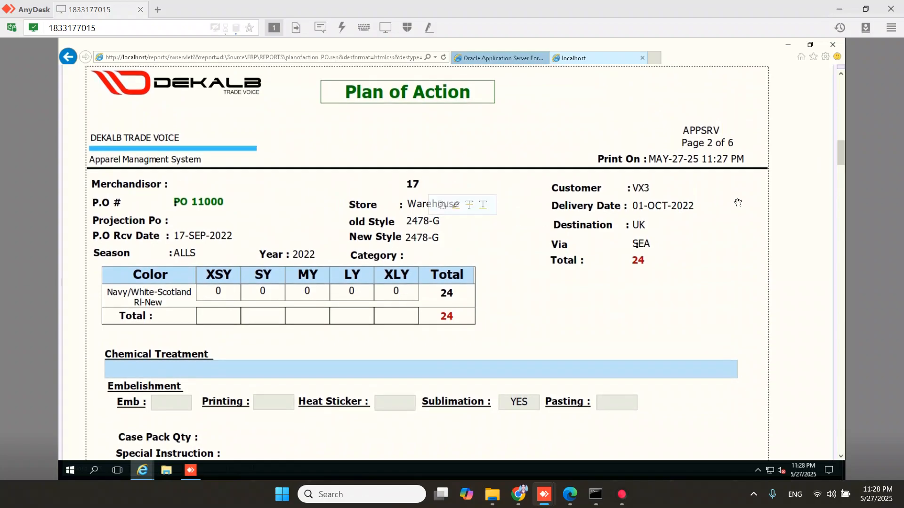
drag(846, 179, 843, 218)
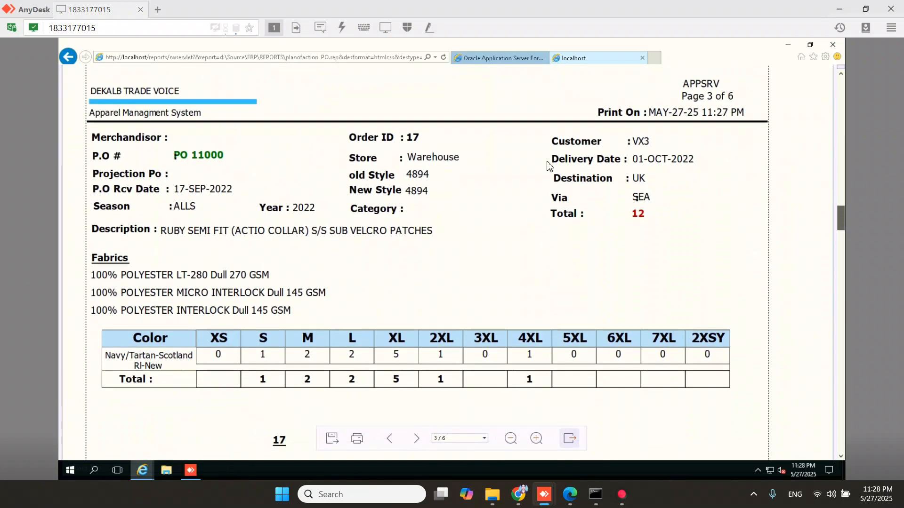
click(419, 175)
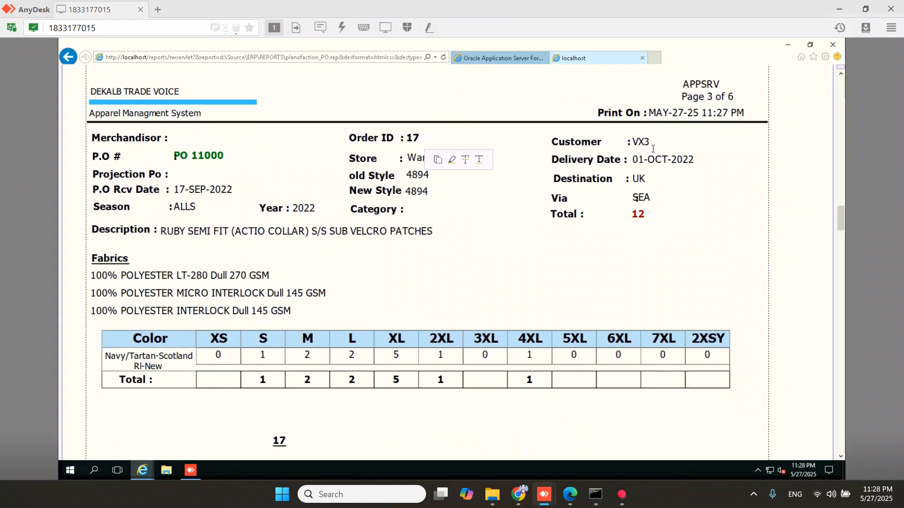
click(788, 47)
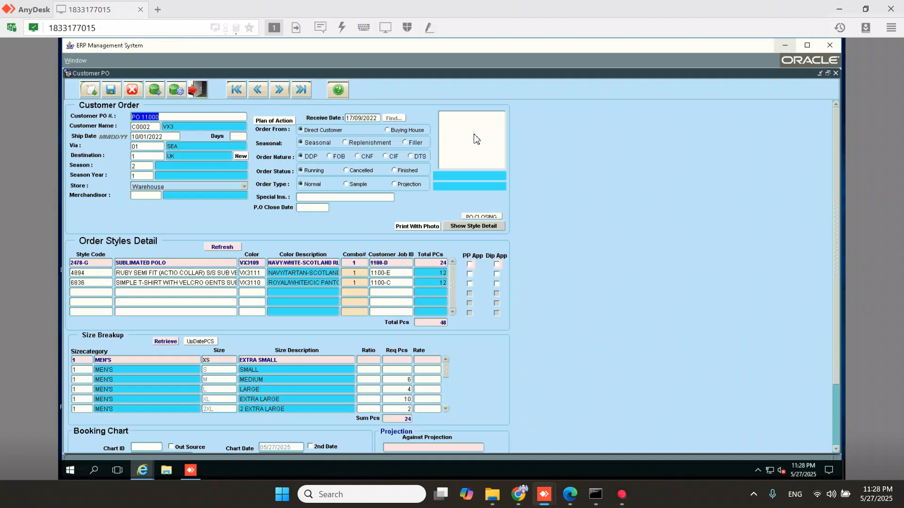
Close Customer PO and open Work Order Feeding under Forms P.P > Production Planning
click(198, 90)
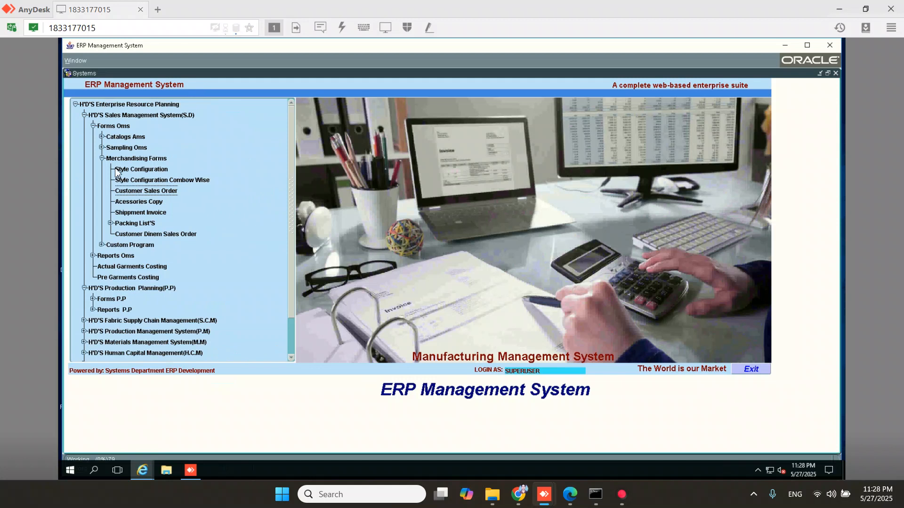
click(102, 158)
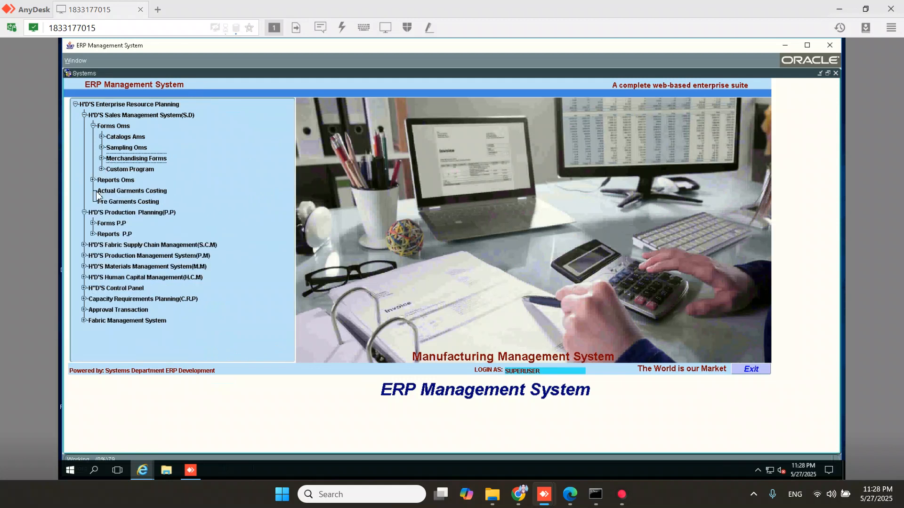
click(93, 223)
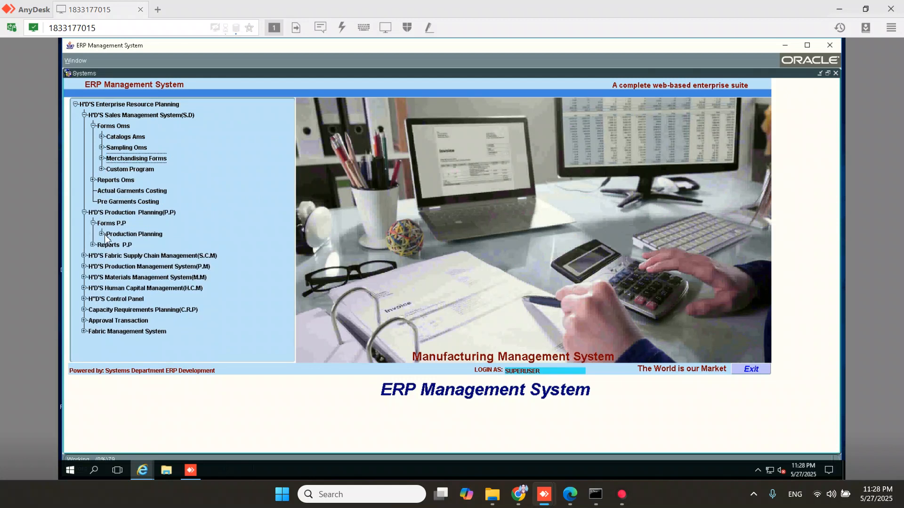
click(101, 234)
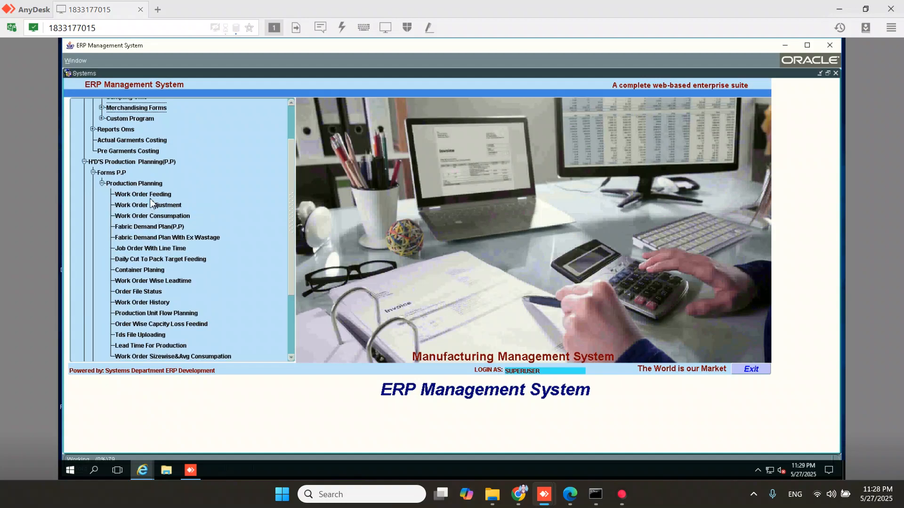
double_click(150, 195)
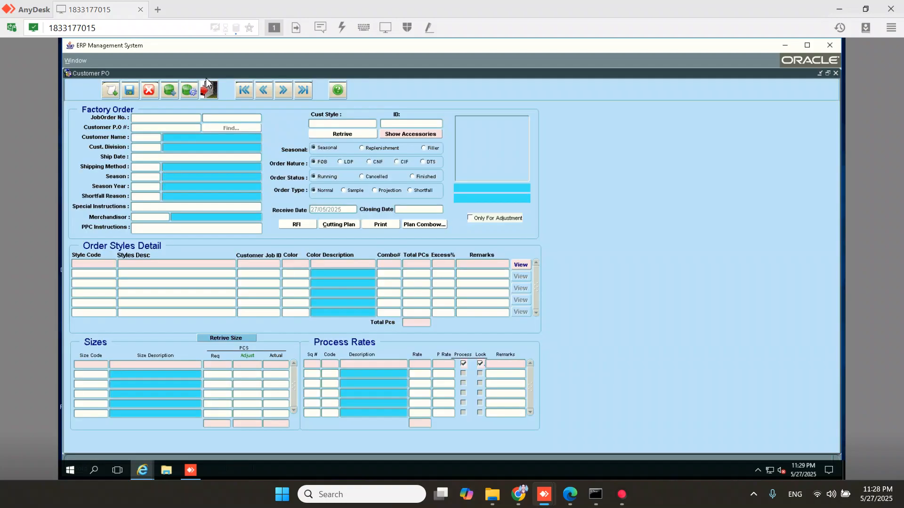
Query the factory order by Customer P.O # 'PO 11000'
click(169, 90)
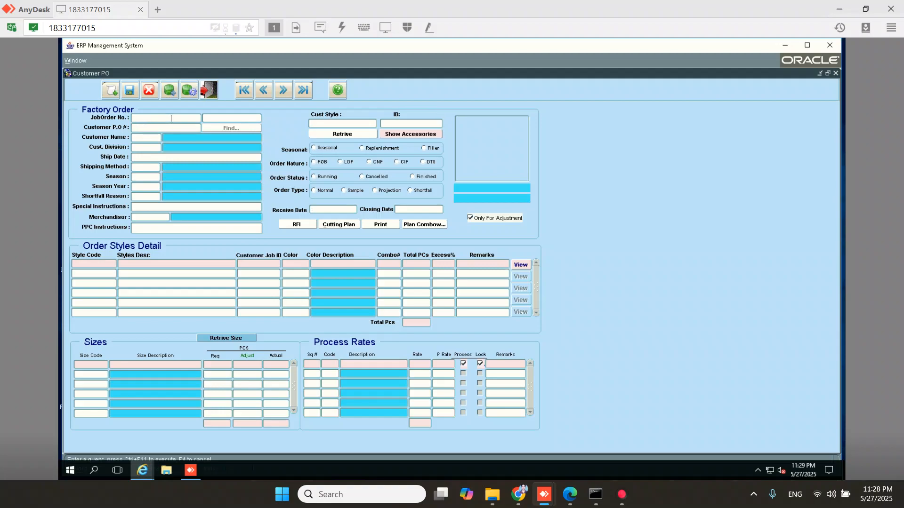
text(PO 11000)
click(189, 91)
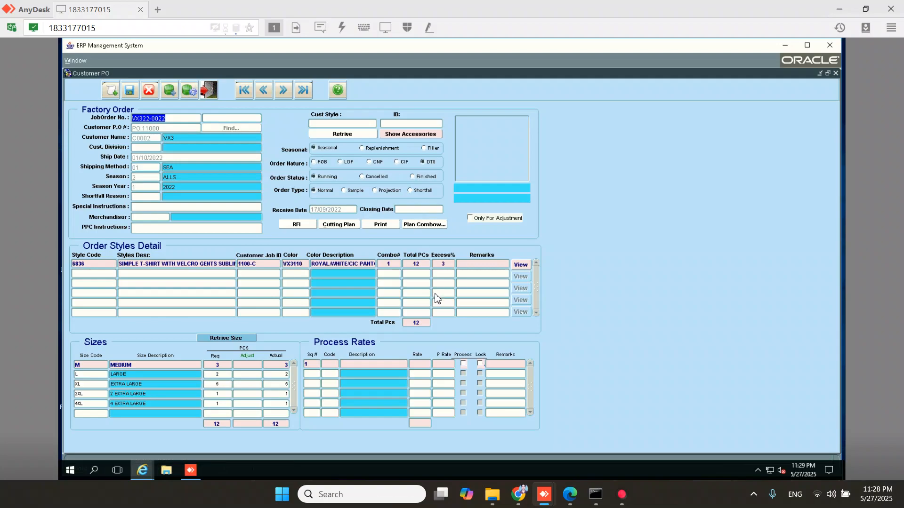
click(146, 473)
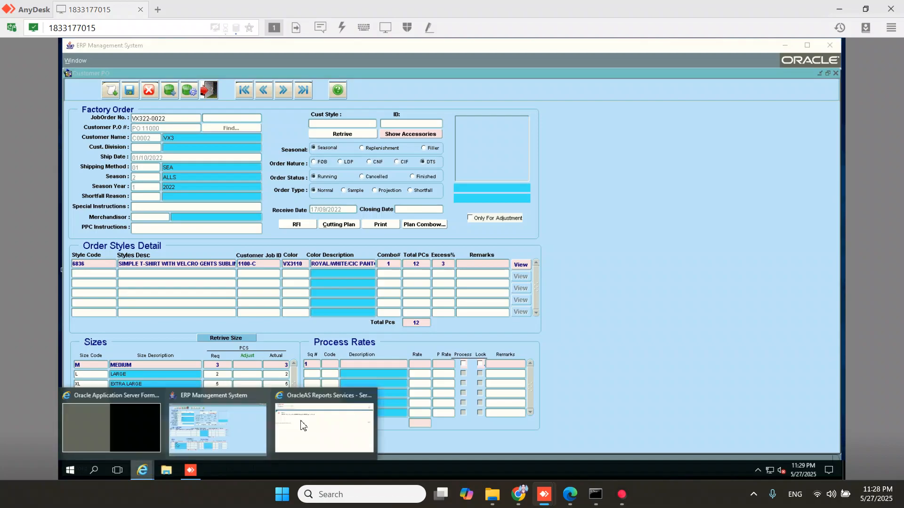
click(336, 416)
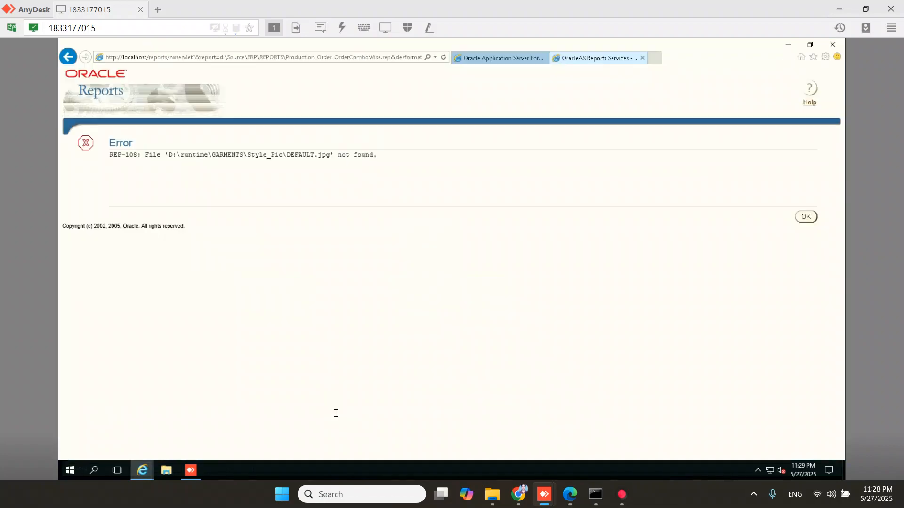
click(788, 45)
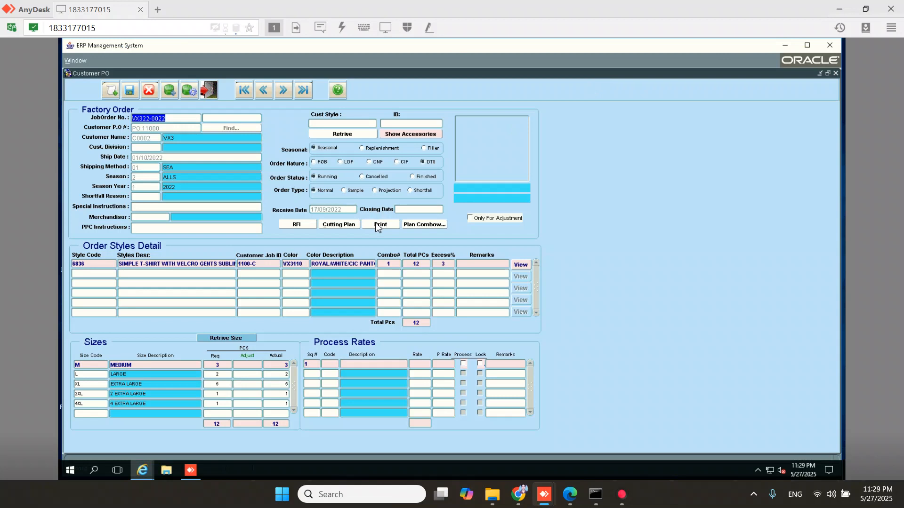
click(410, 135)
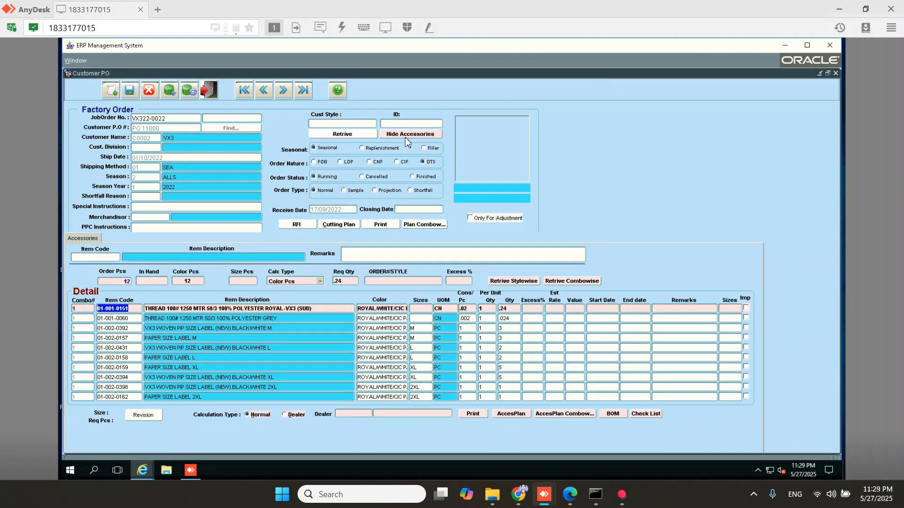
click(405, 136)
click(406, 137)
click(405, 136)
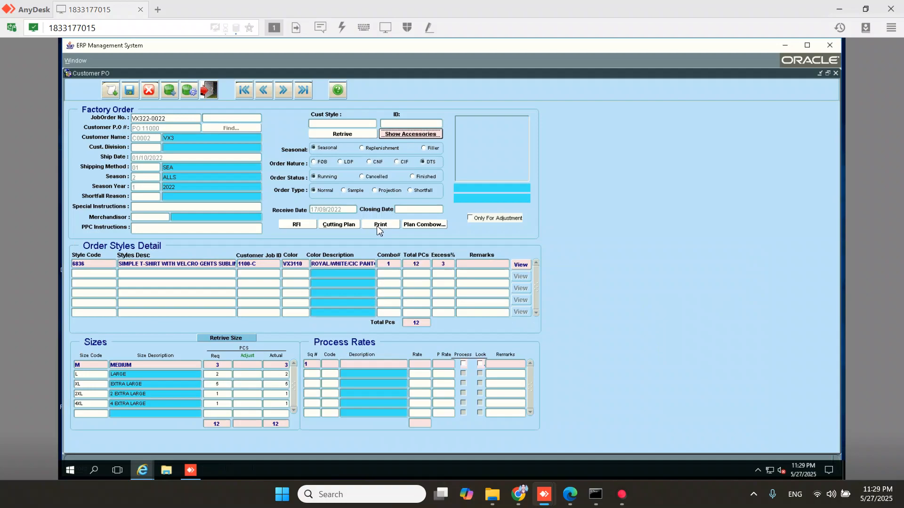
click(378, 227)
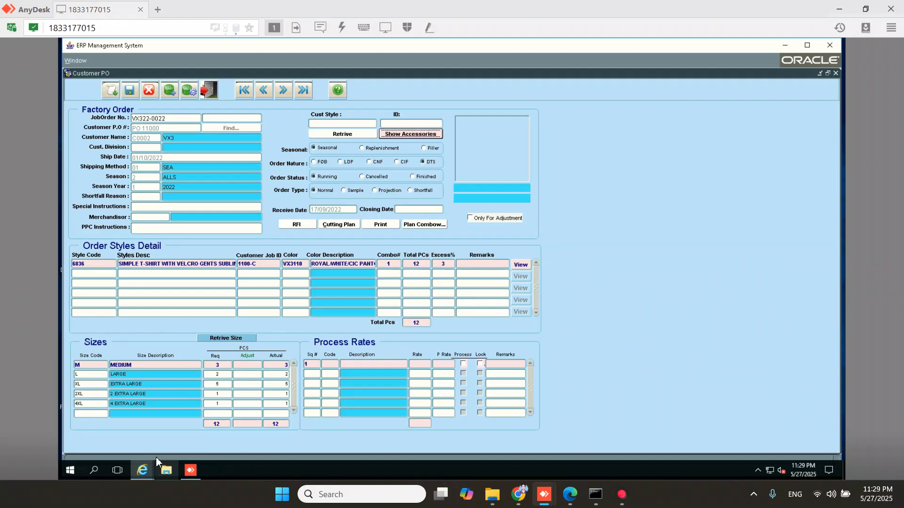
click(805, 46)
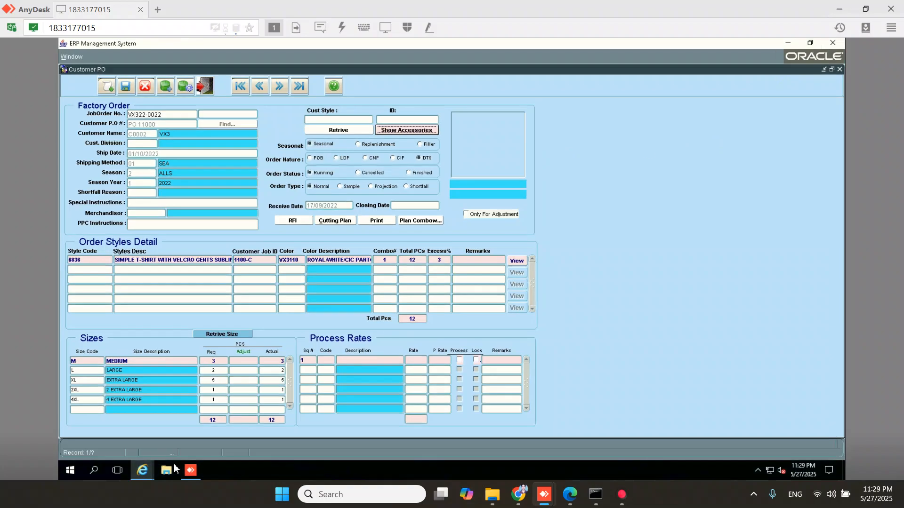
Close the production order report tab and minimise the browser
click(140, 477)
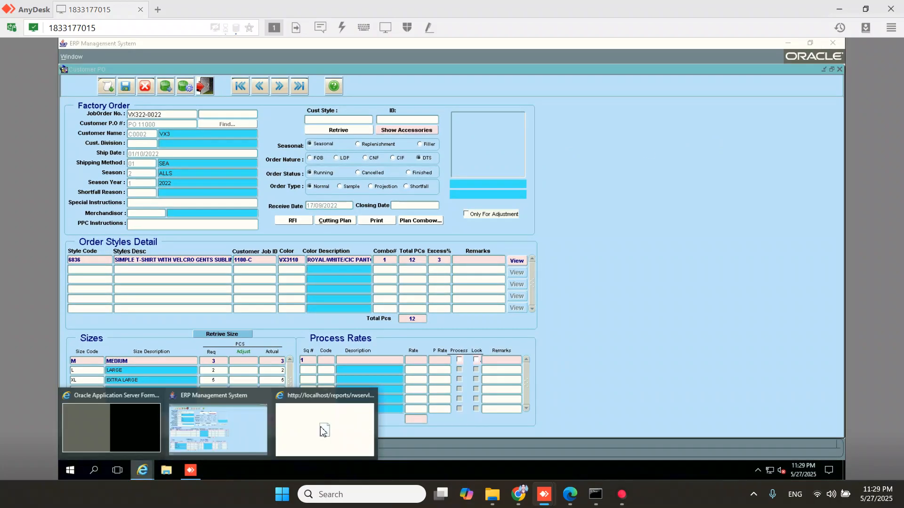
click(332, 431)
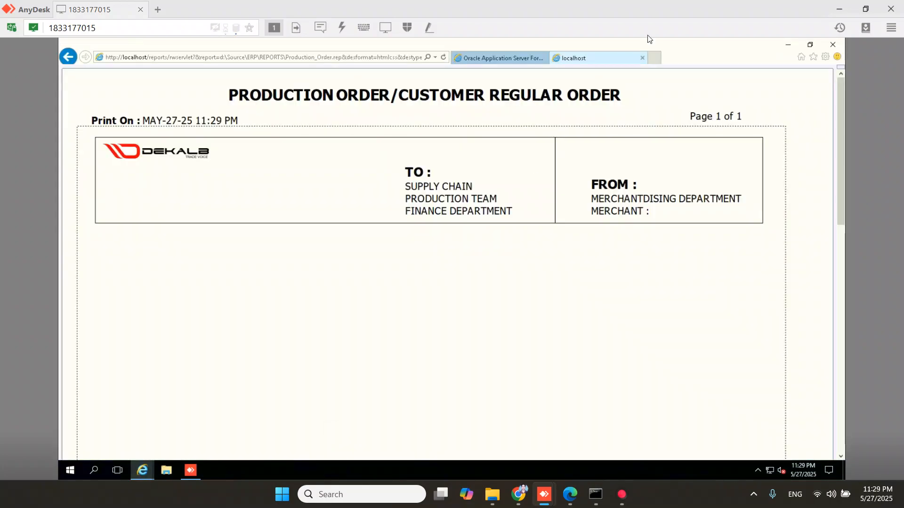
click(642, 57)
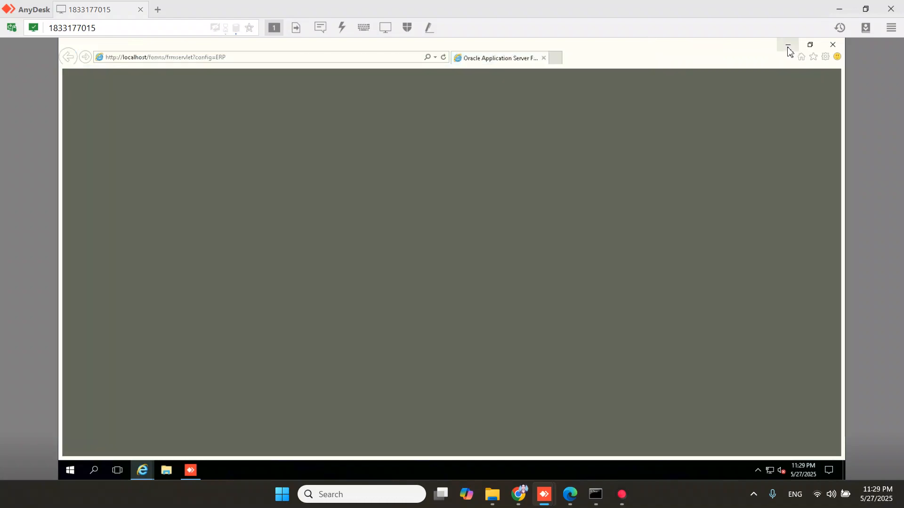
click(788, 45)
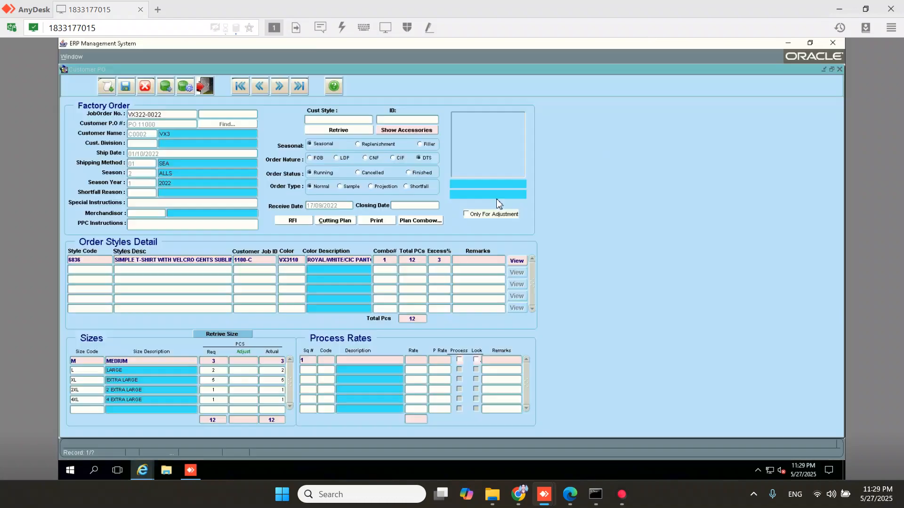
Request the cutting plan and view its error about missing image 6836.JPG
click(345, 221)
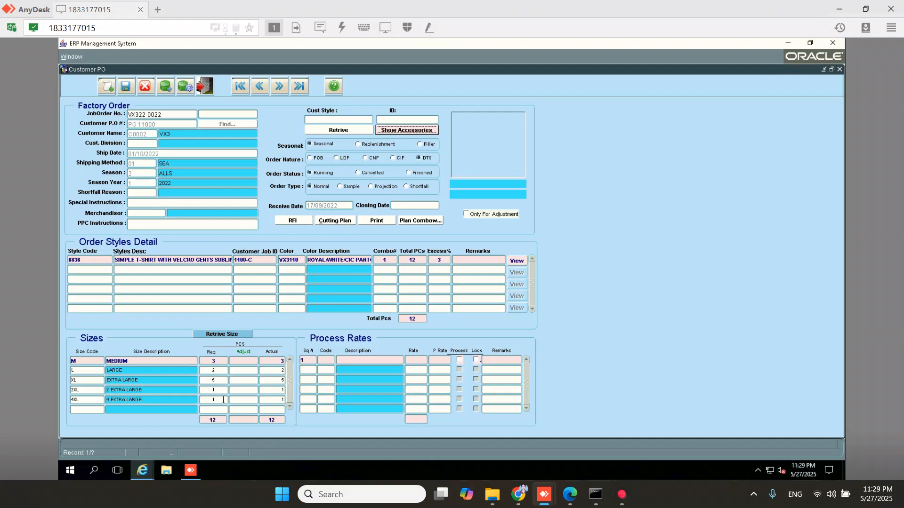
click(141, 470)
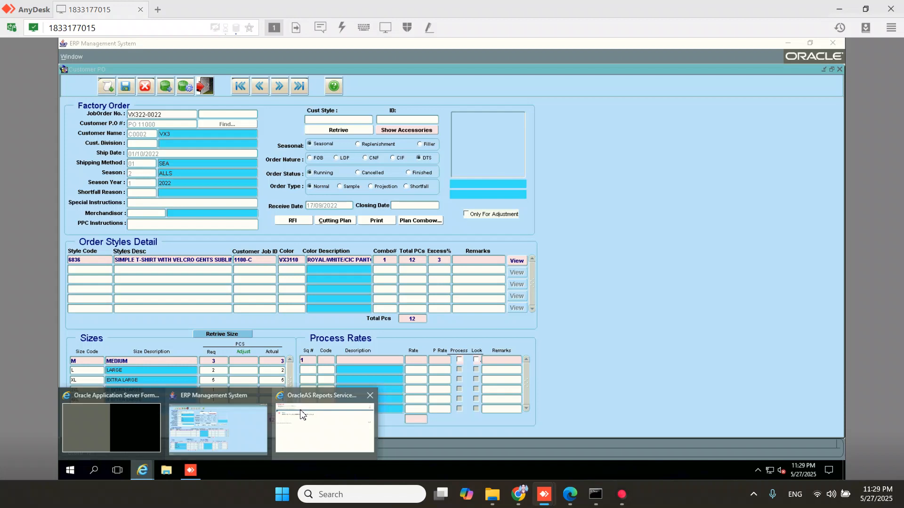
click(301, 410)
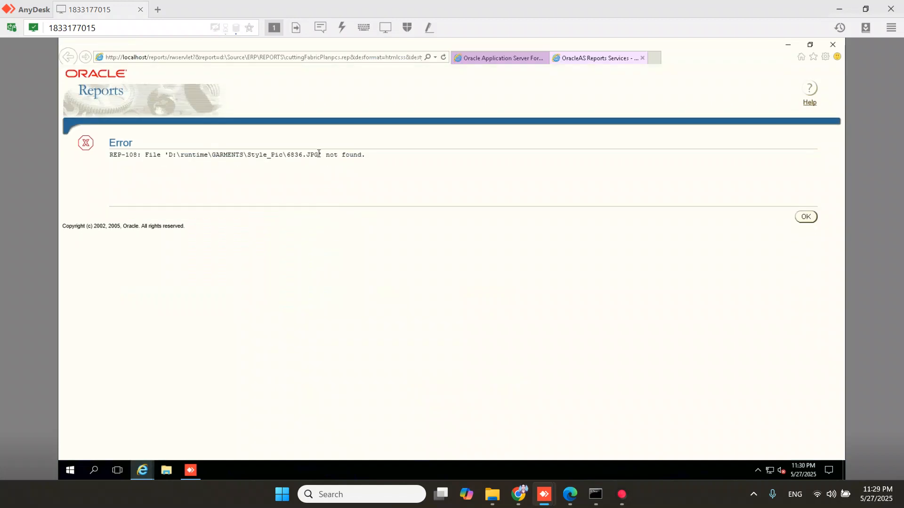
drag(296, 156, 289, 156)
click(787, 44)
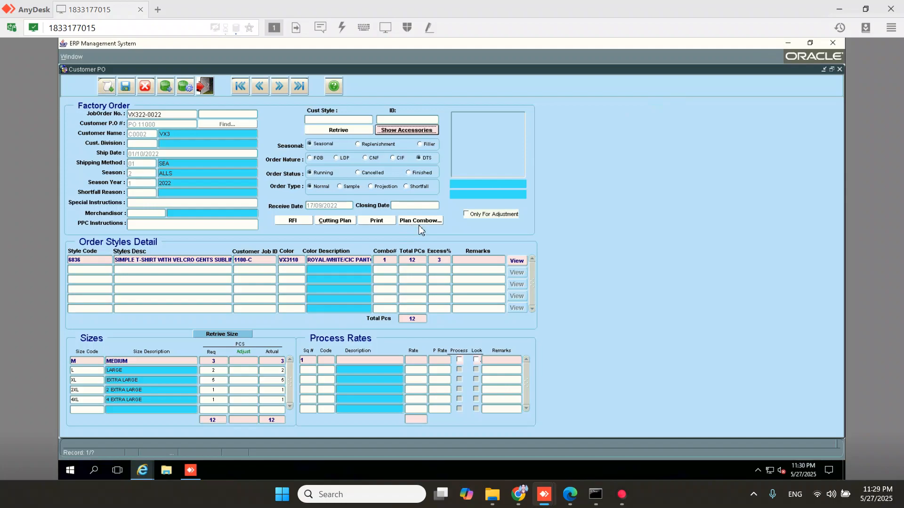
Close the style 6836 PDF page and its security warning, then exit the Customer PO form
click(516, 264)
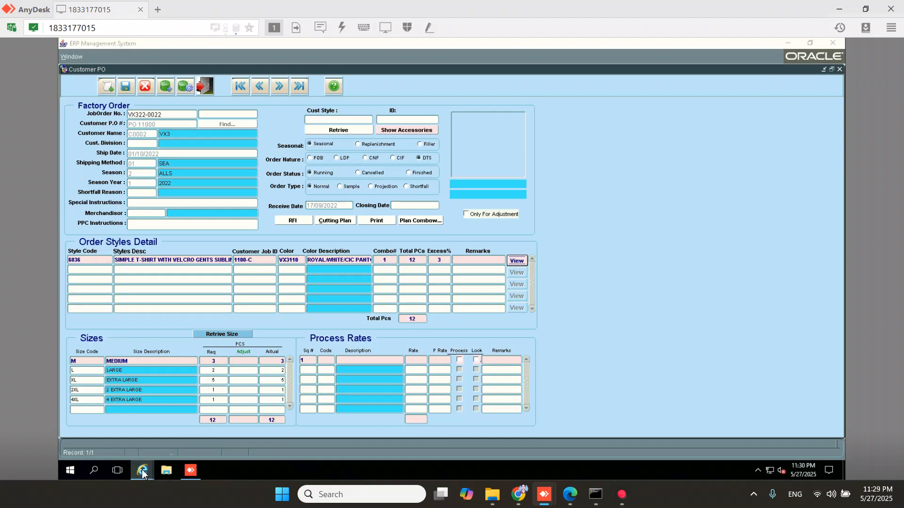
click(153, 476)
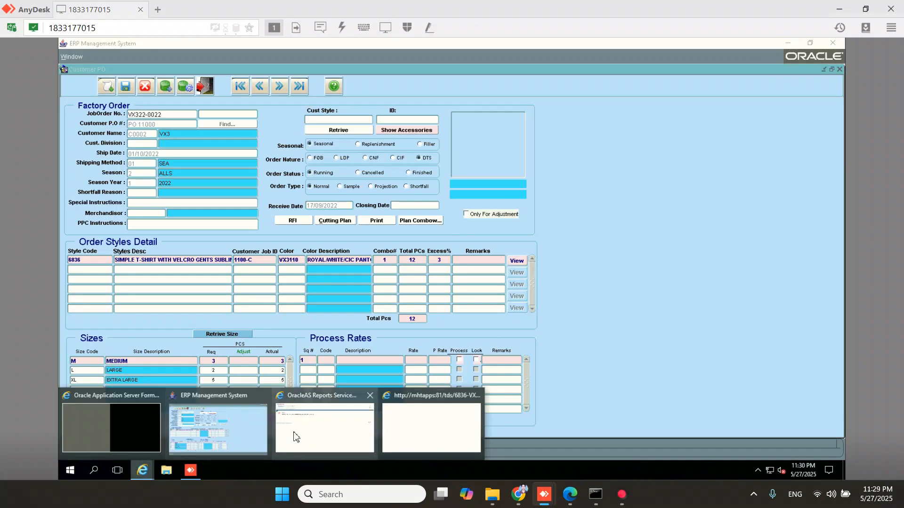
click(295, 437)
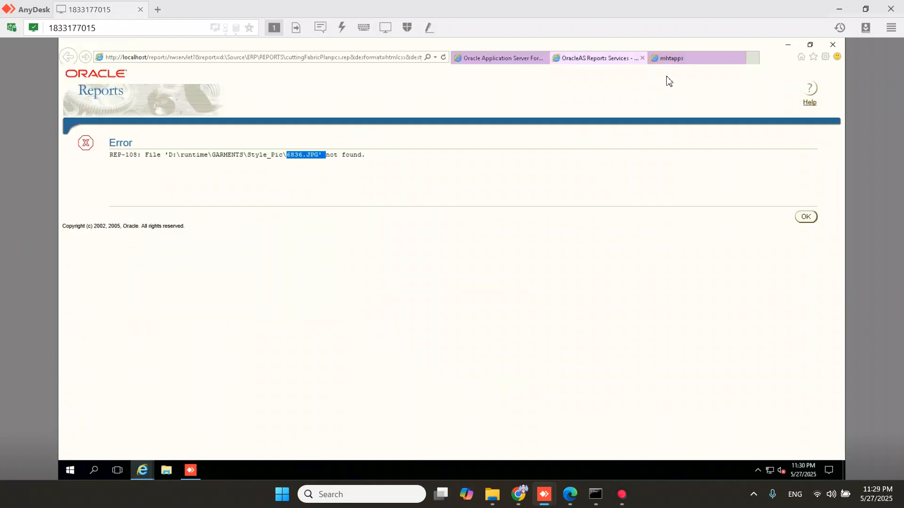
click(676, 60)
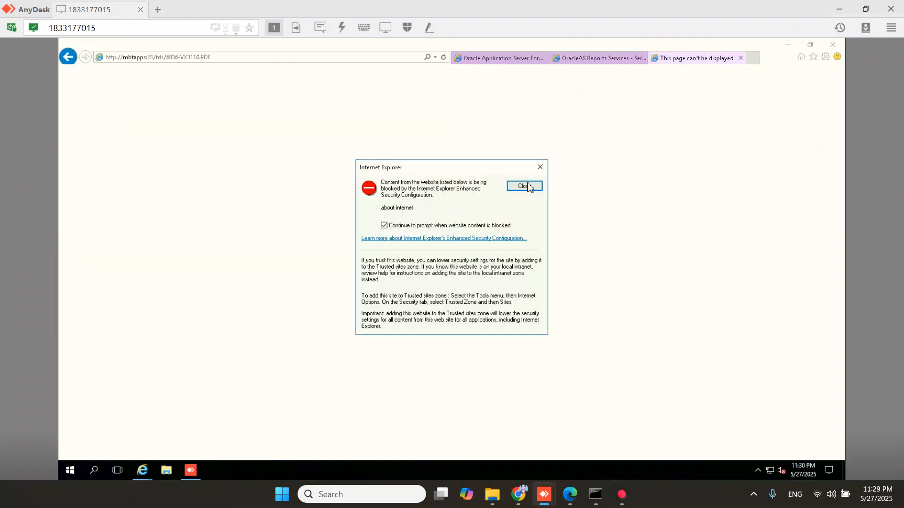
click(529, 186)
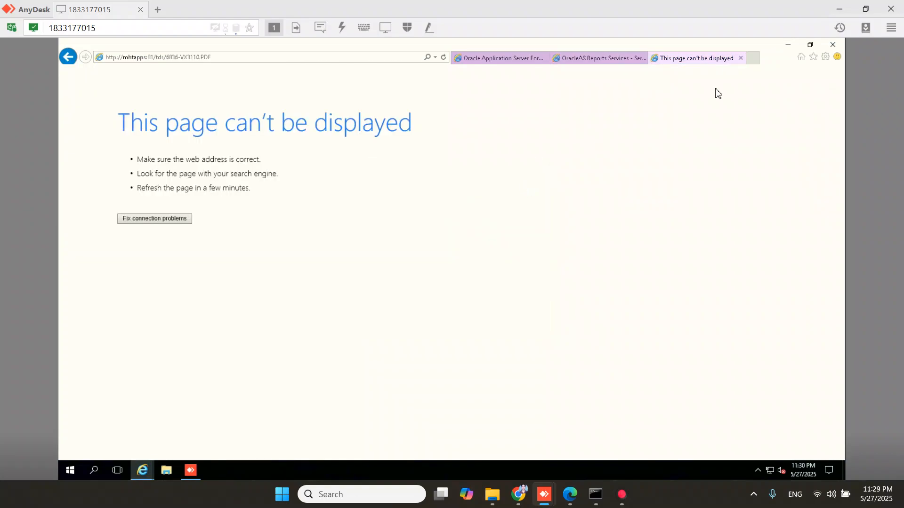
click(741, 58)
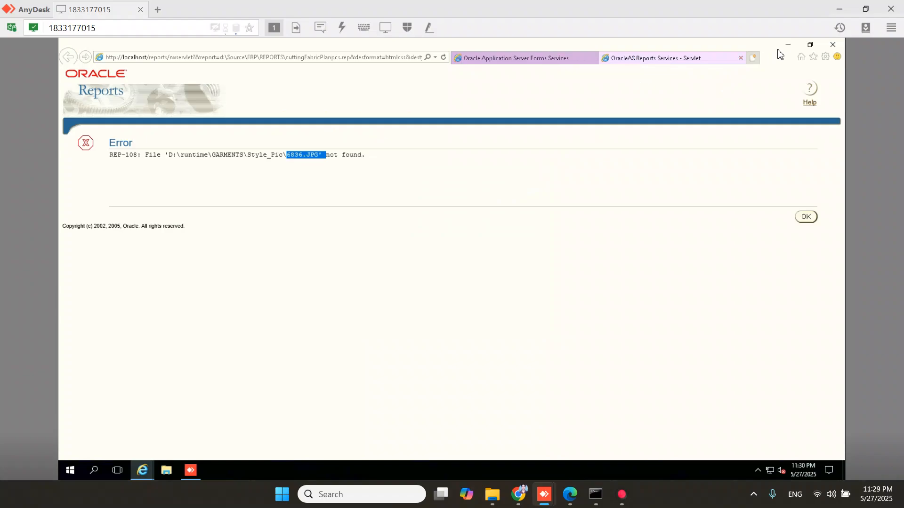
click(788, 45)
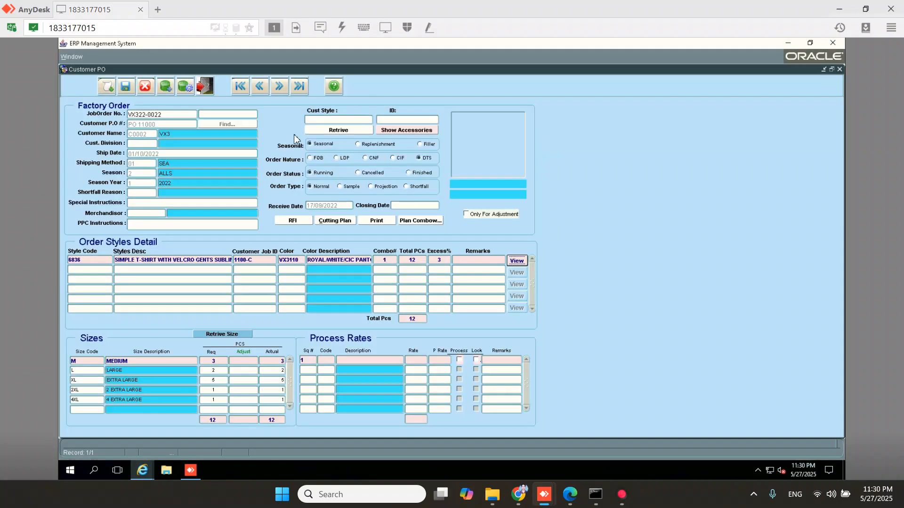
click(206, 89)
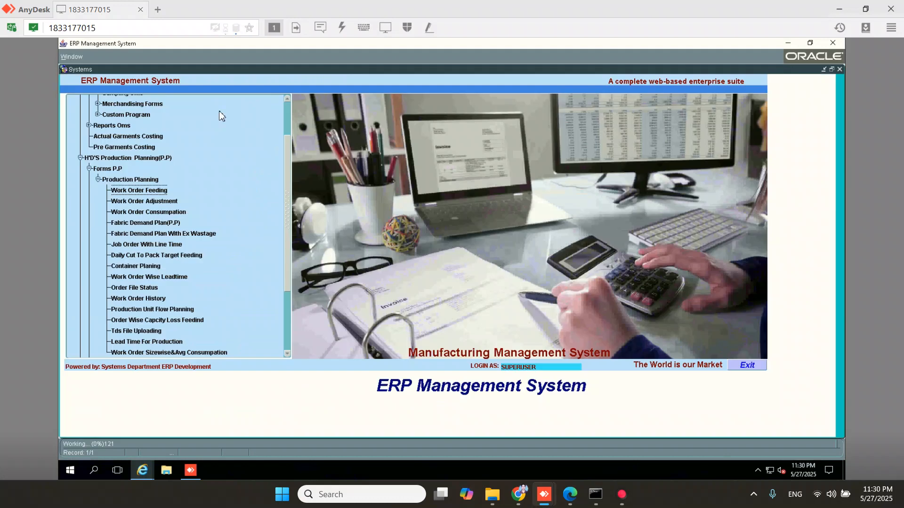
click(622, 503)
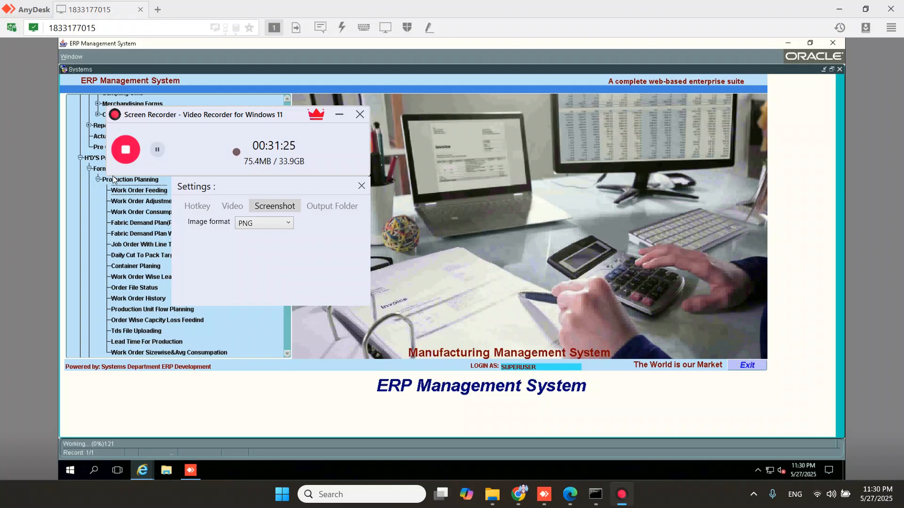
click(339, 112)
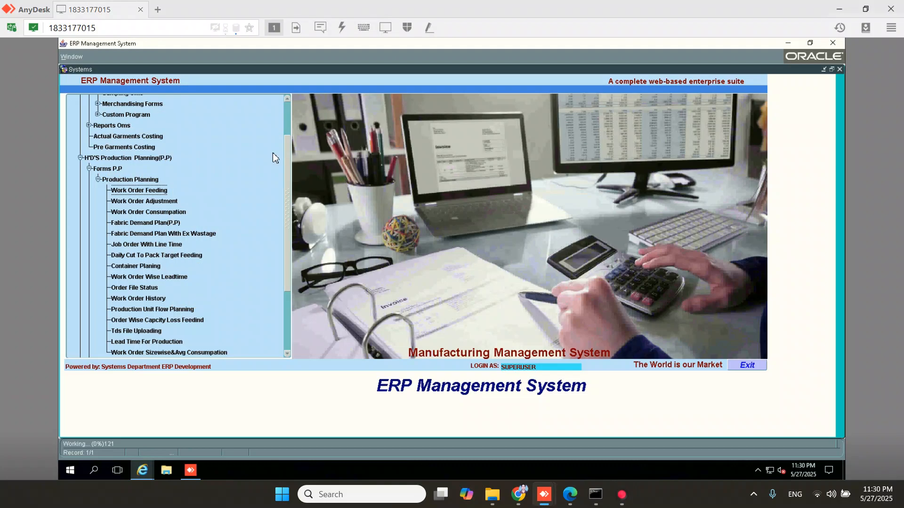
Open Fabric Demand Plan(P.P), search job orders for VX323-/VX325-, find no match, and cancel the lookup
double_click(150, 225)
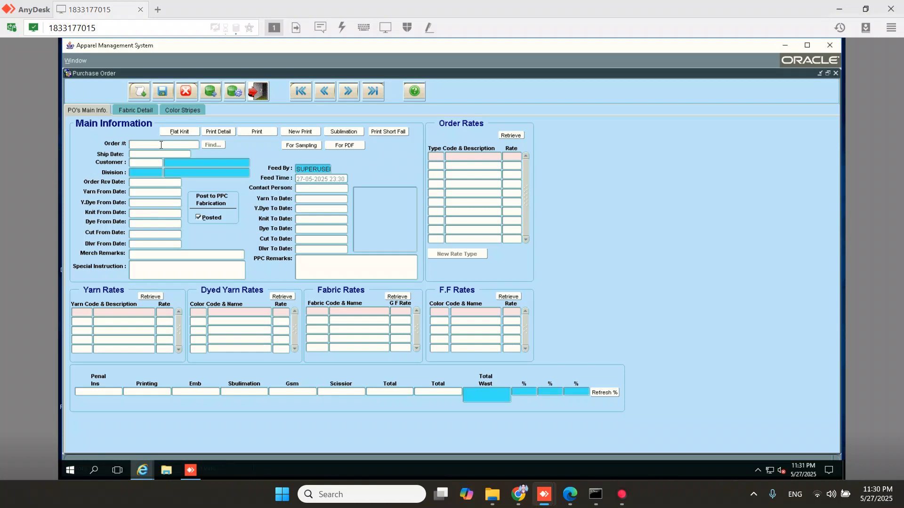
click(204, 146)
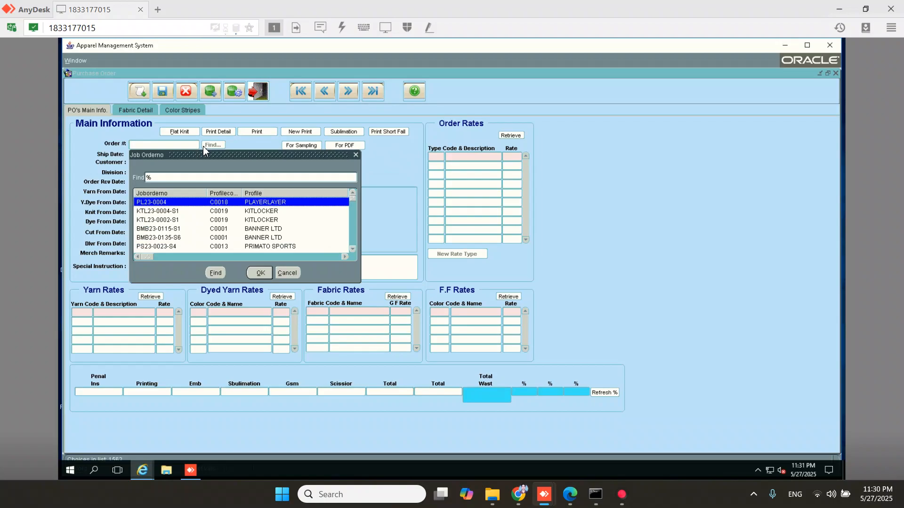
text(VX323-)
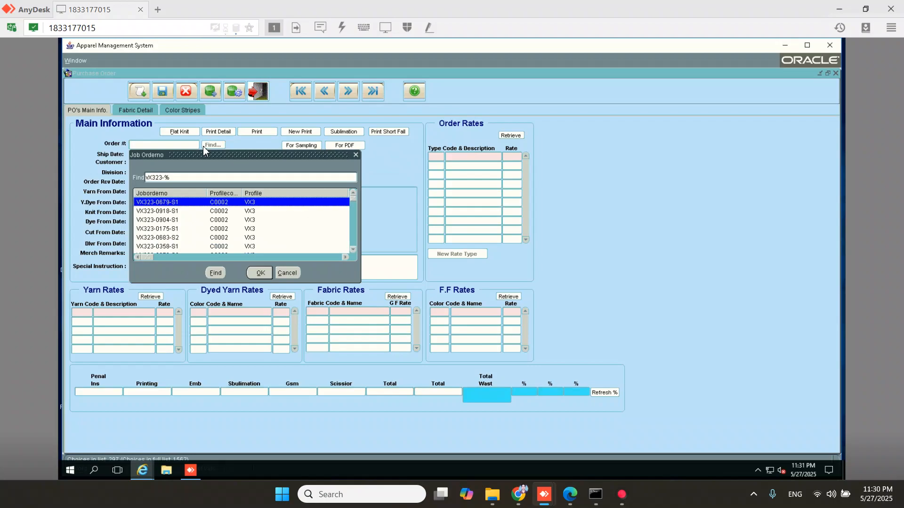
key(BackSpace)
key(BackSpace)
key(BackSpace)
key(BackSpace)
key(BackSpace)
key(BackSpace)
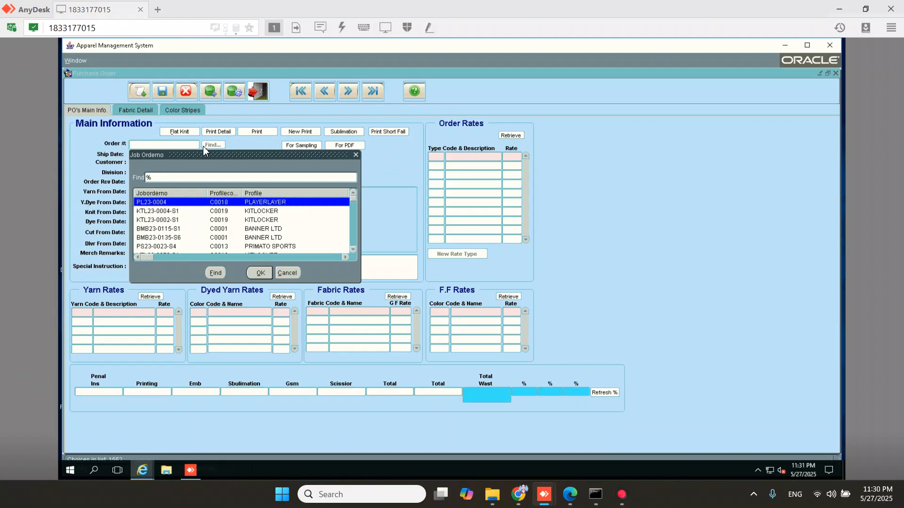
text(VX323-)
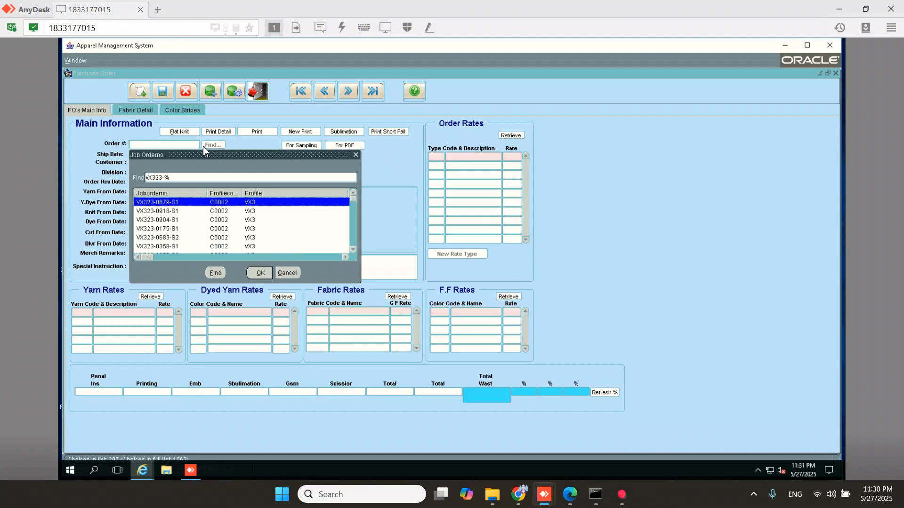
key(Down)
key(Down)
key(Down)
key(Down)
key(Down)
key(Down)
key(Down)
key(Down)
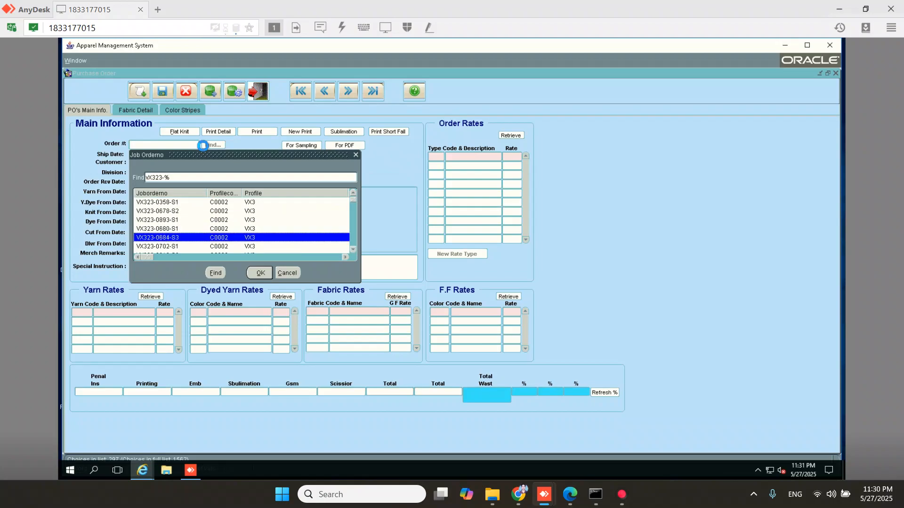
key(Down)
key(Down)
key(Down)
key(Down)
key(Down)
key(Down)
key(Down)
key(Down)
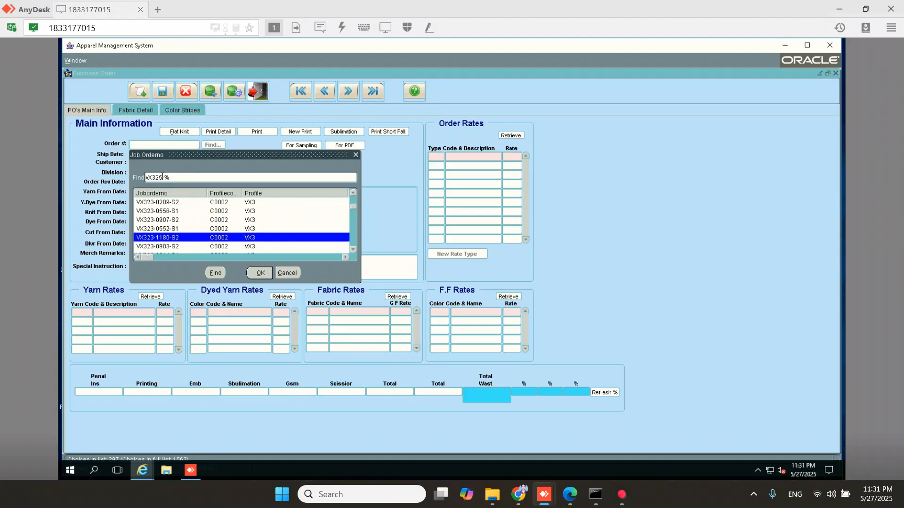
key(Return)
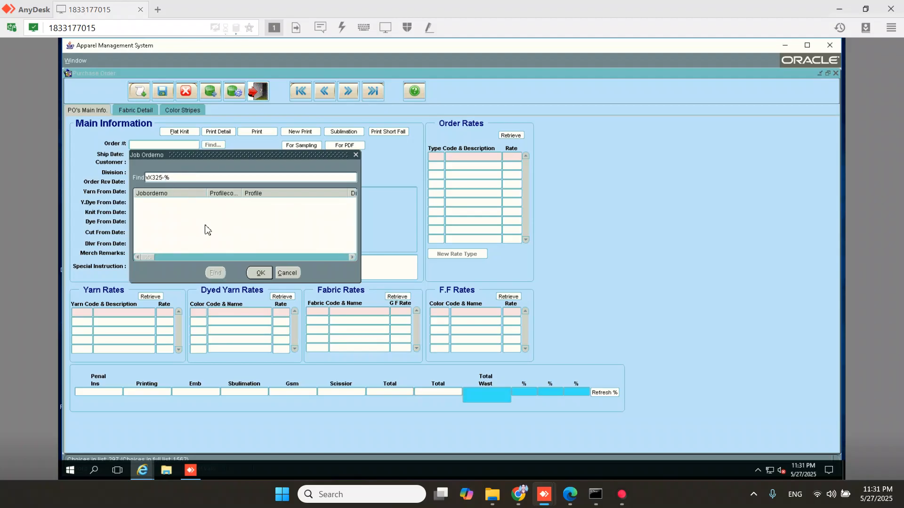
click(288, 273)
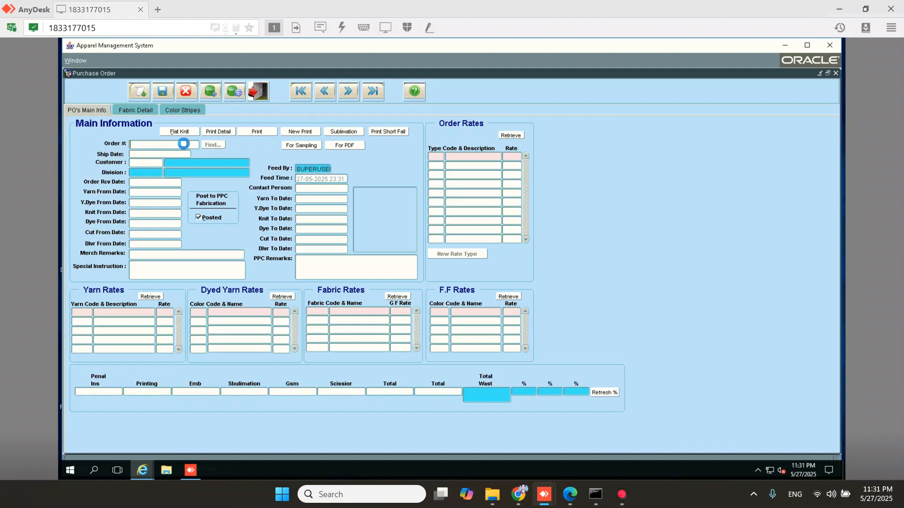
Search the Order # lookup for job orders ending in 0001, then dismiss the empty result
double_click(184, 145)
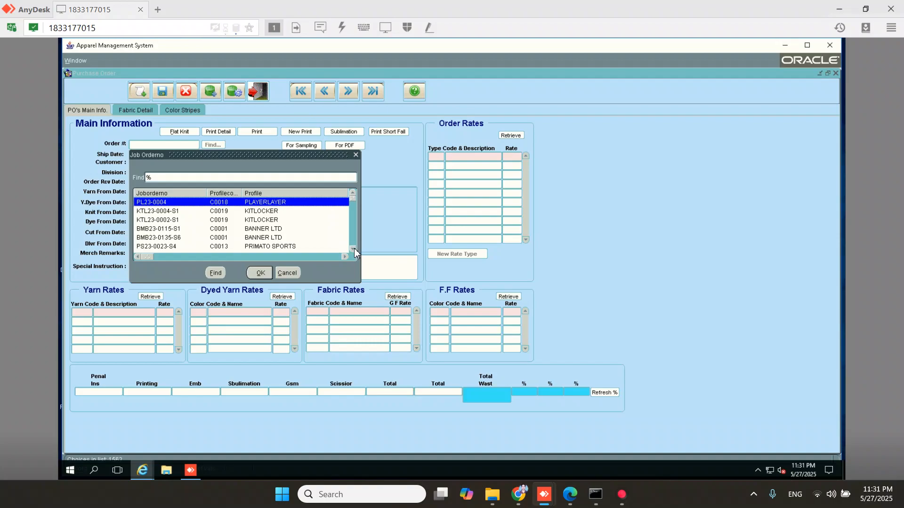
drag(354, 249, 354, 249)
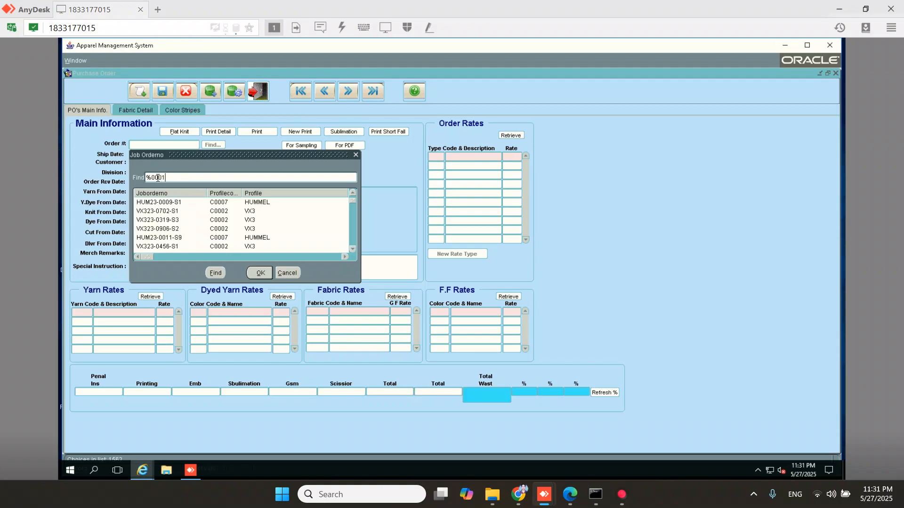
key(Return)
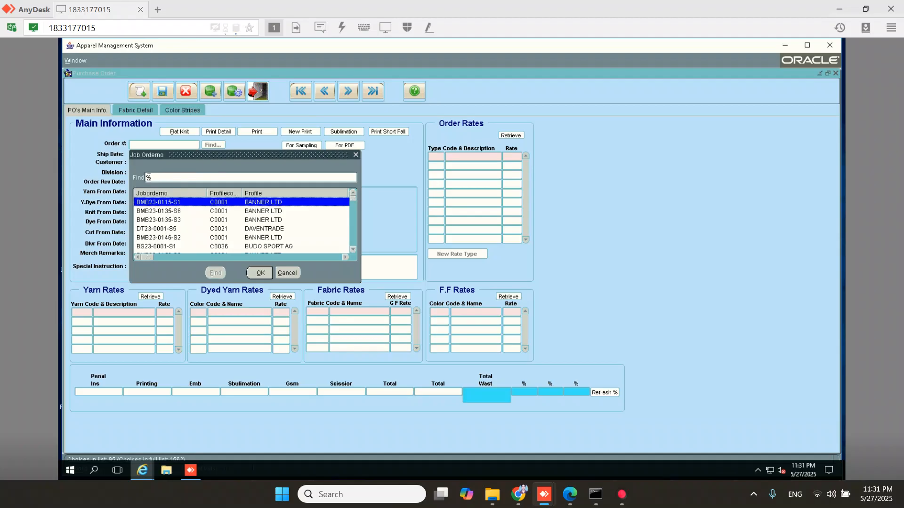
click(148, 178)
text(001)
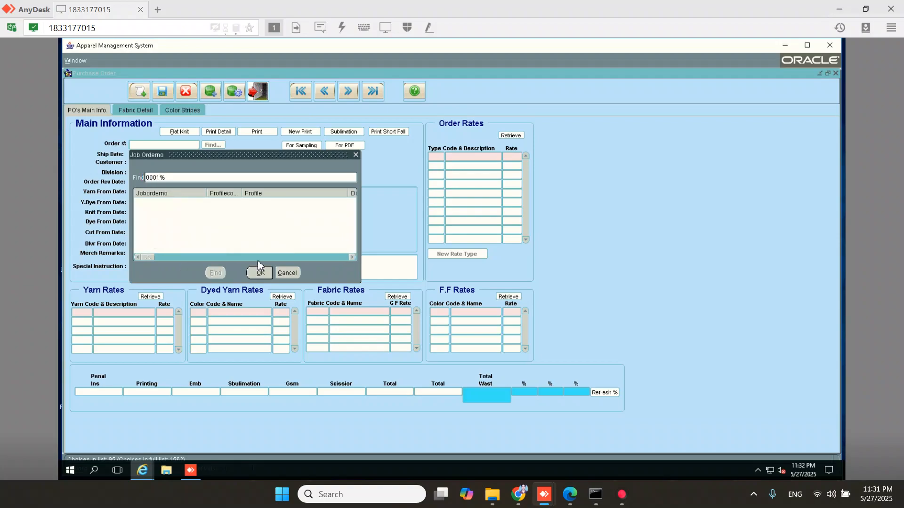
click(295, 275)
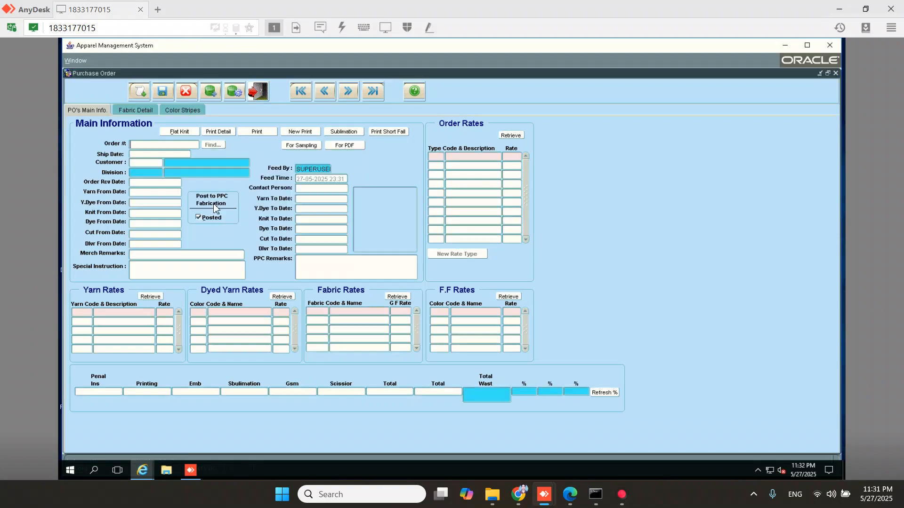
Enter order VX325-0001, retrieve its fabric details (none found), and close the Purchase Order form
click(160, 144)
text(VX325-0001)
key(Return)
click(135, 110)
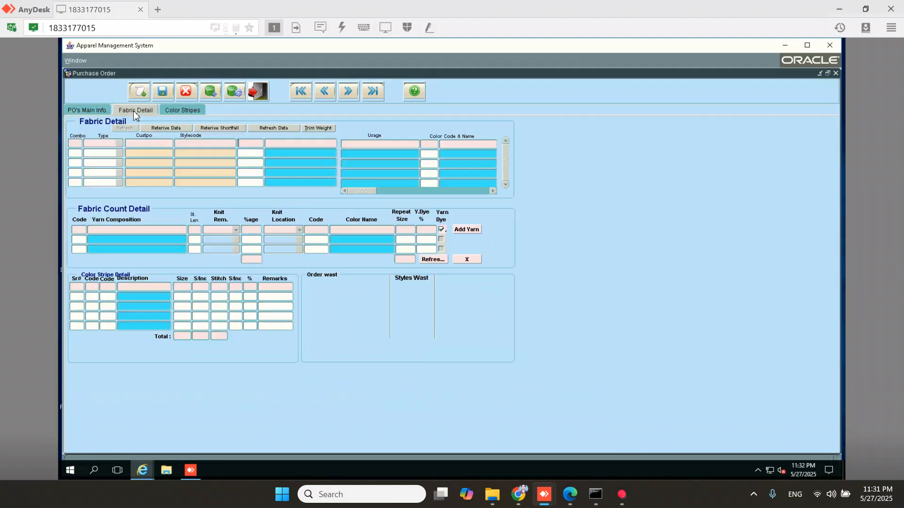
click(170, 128)
click(144, 129)
click(101, 111)
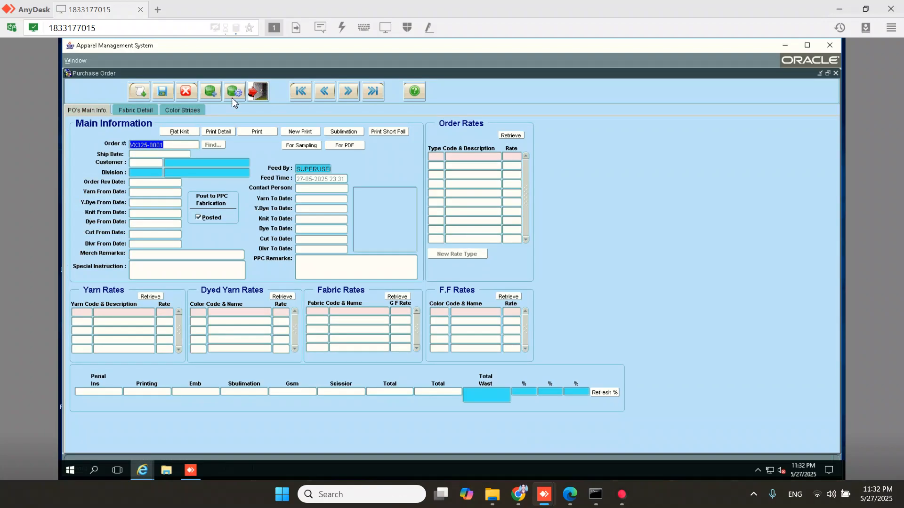
click(266, 95)
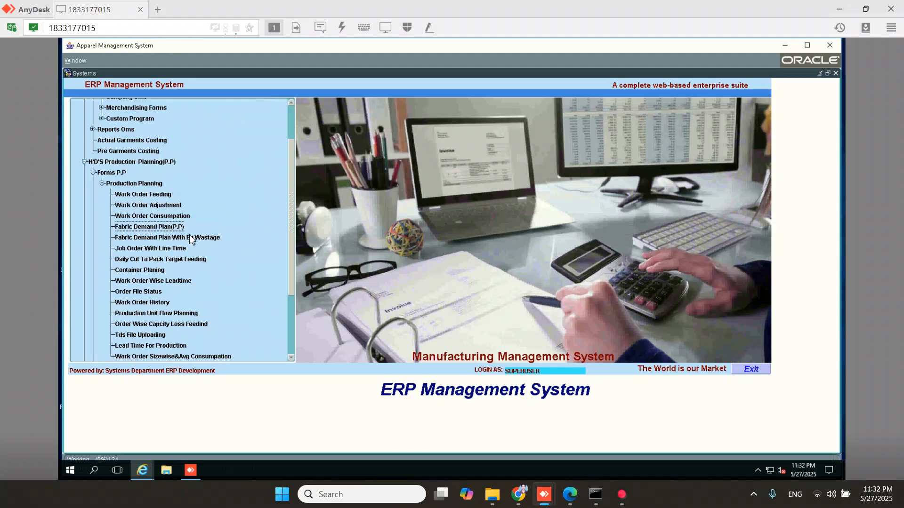
double_click(165, 227)
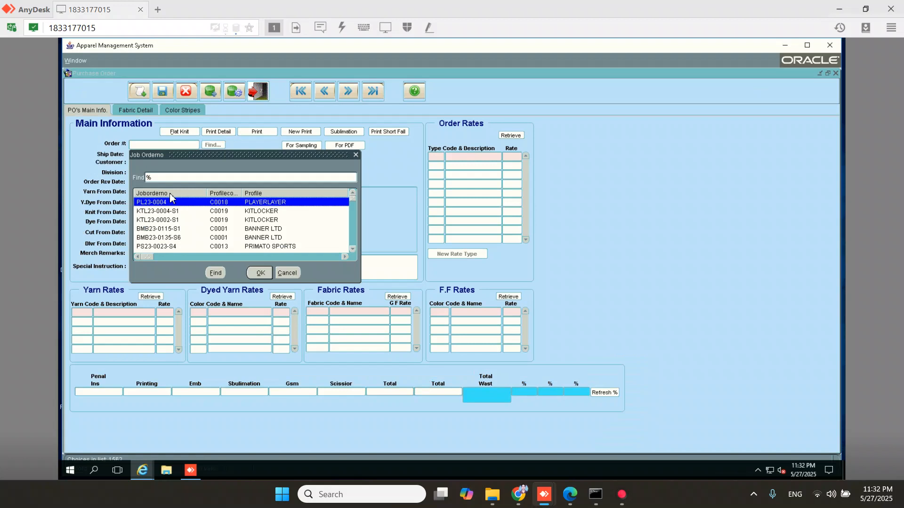
text(VX323-)
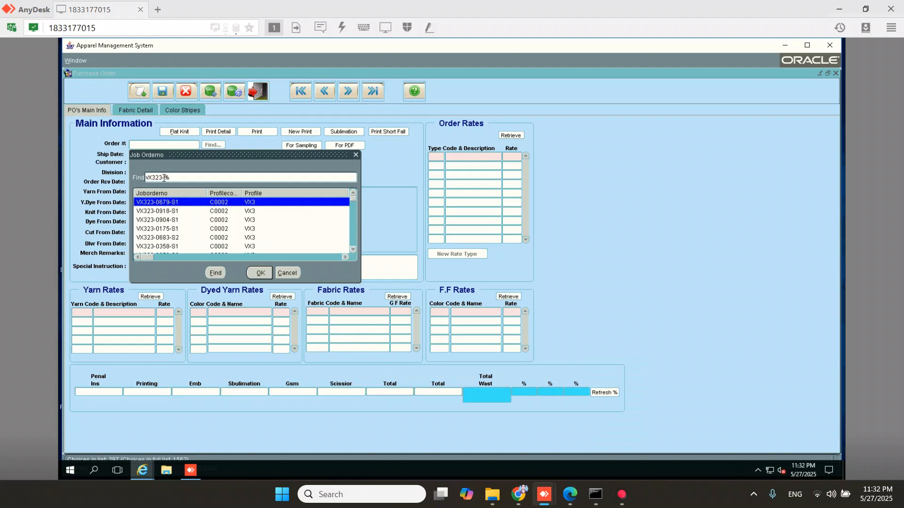
click(164, 177)
key(BackSpace)
text(5-)
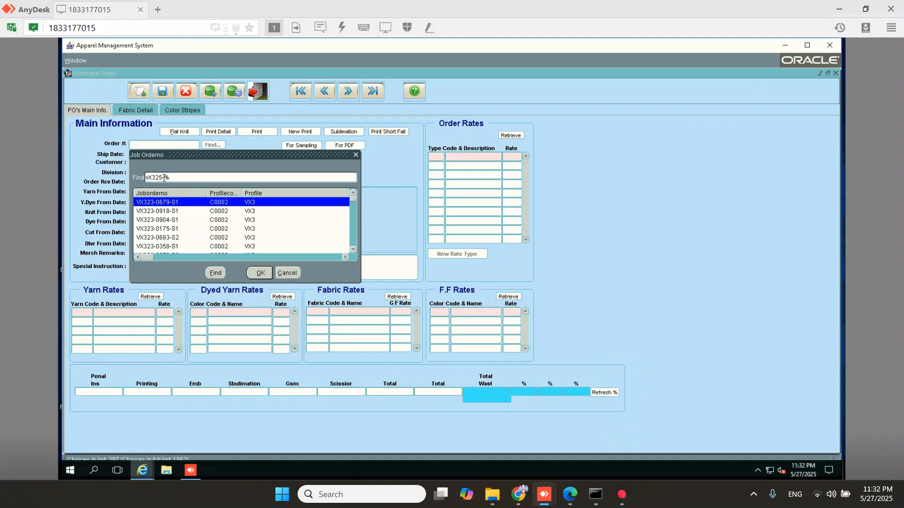
text(000)
key(Return)
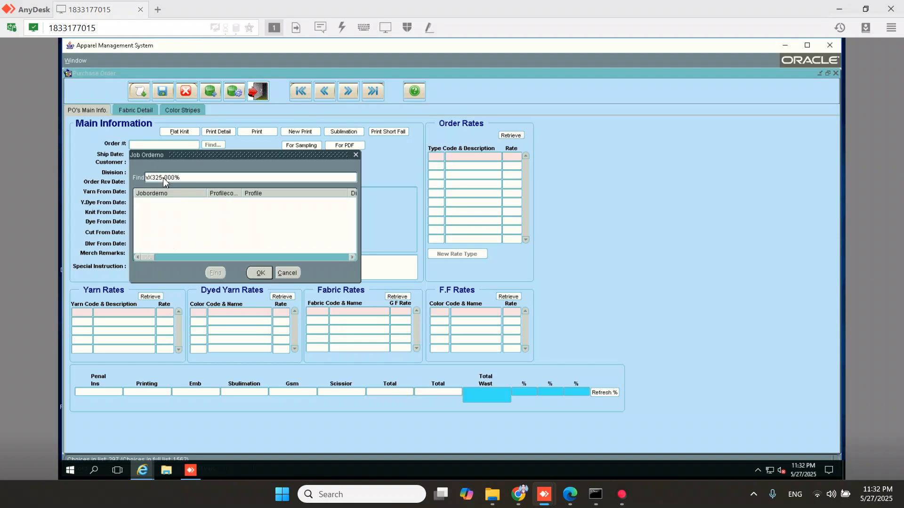
click(286, 273)
click(264, 97)
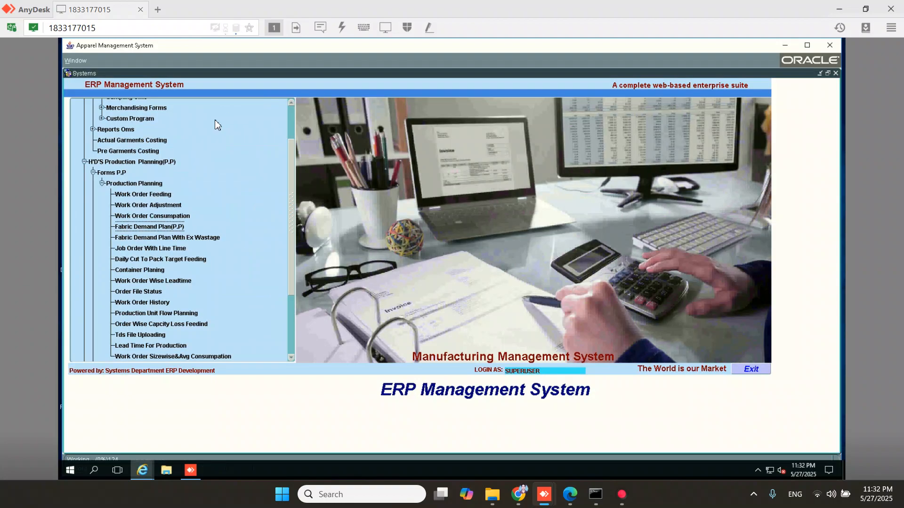
Open Work Order Consumption, browse the VX32% order list, and cancel without choosing an order
double_click(159, 217)
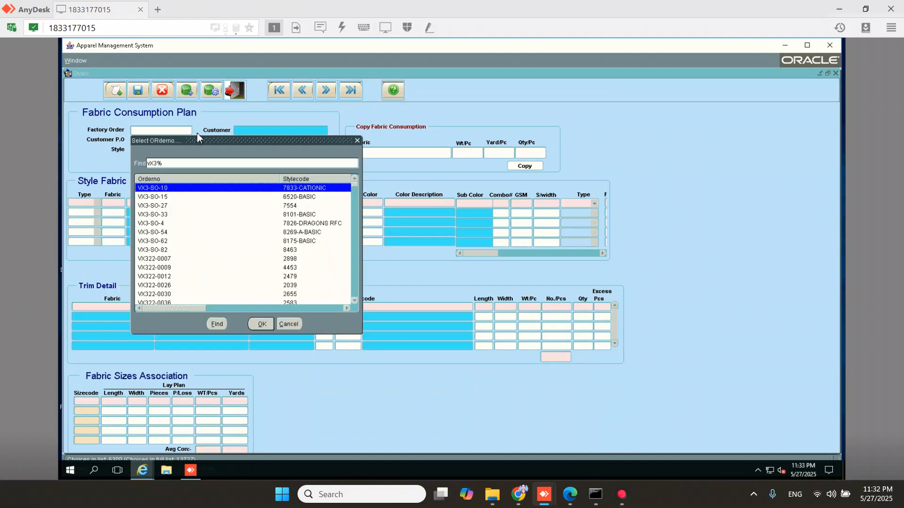
text(2)
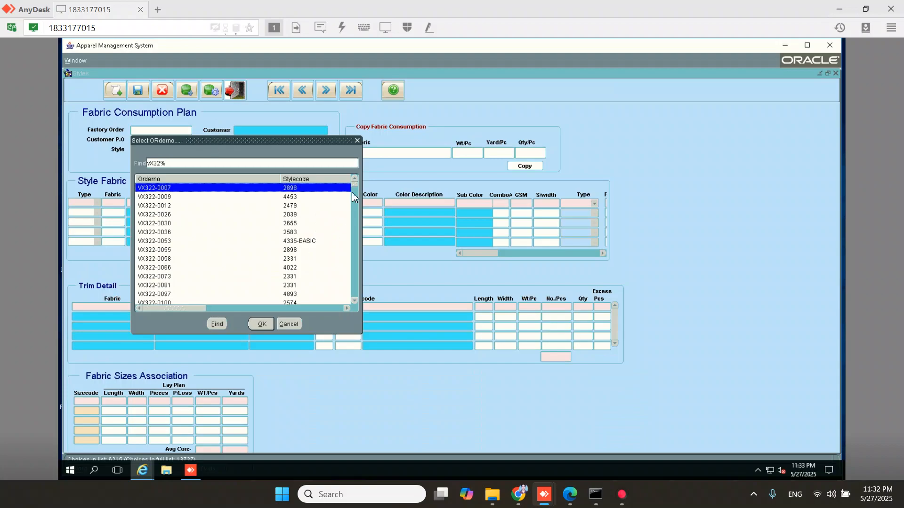
drag(355, 184, 345, 288)
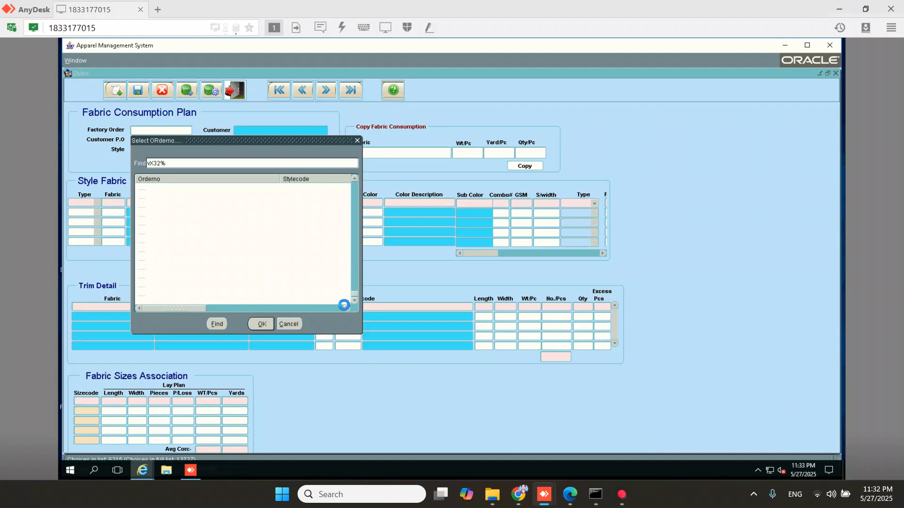
click(289, 324)
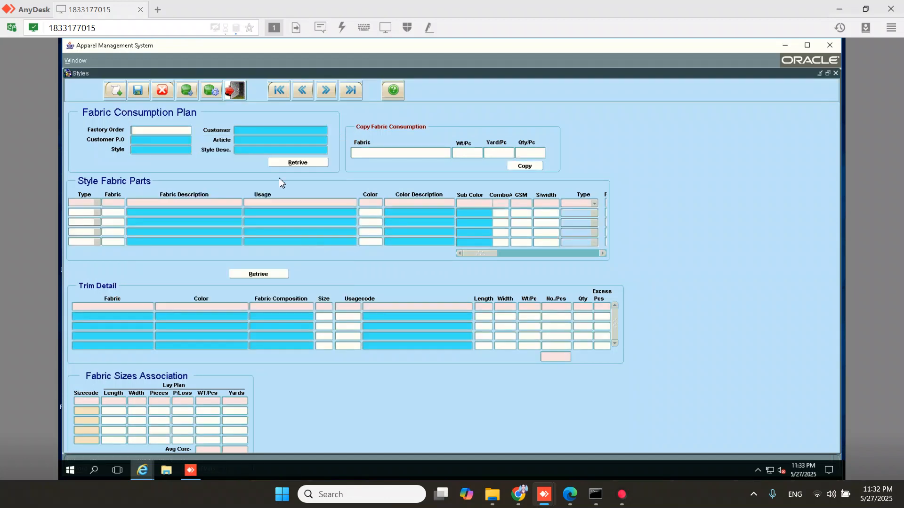
Minimize AnyDesk, open Fabric Demand Plan(P.P) under Production Planning, and load order VX325-0001
click(839, 9)
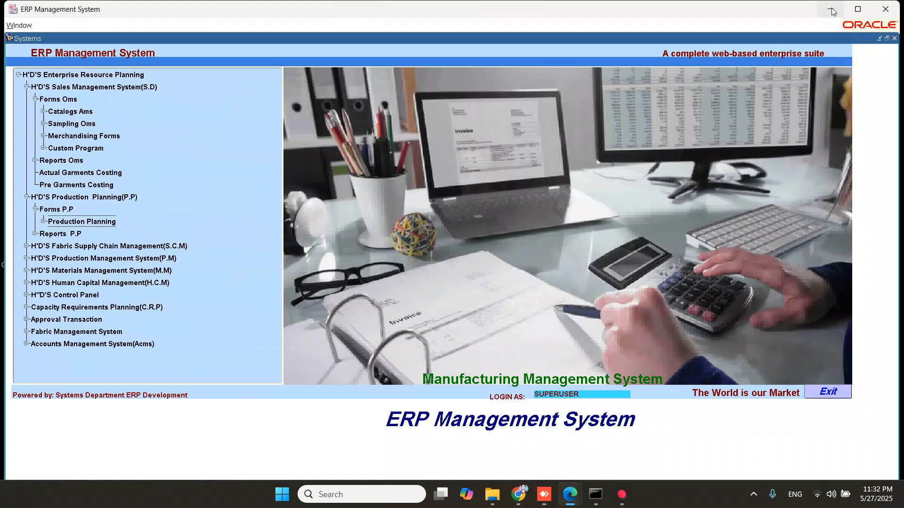
double_click(61, 223)
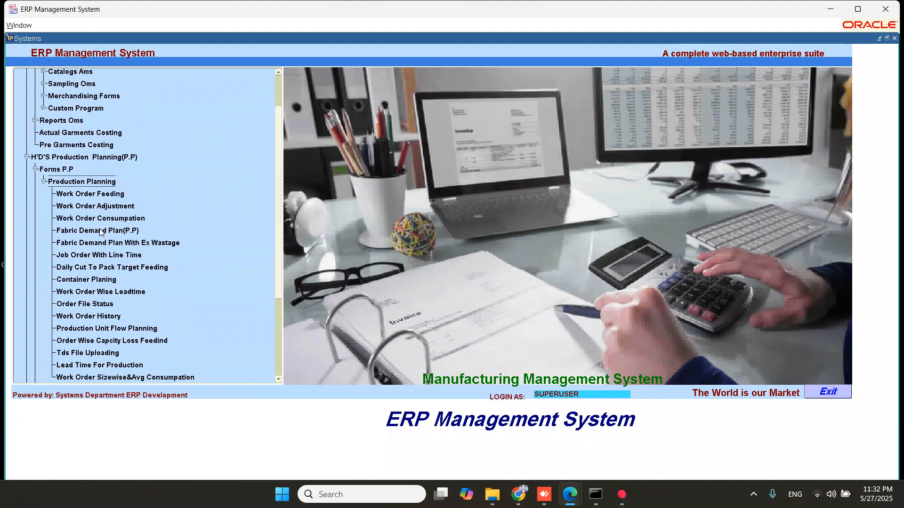
double_click(99, 230)
key(F9)
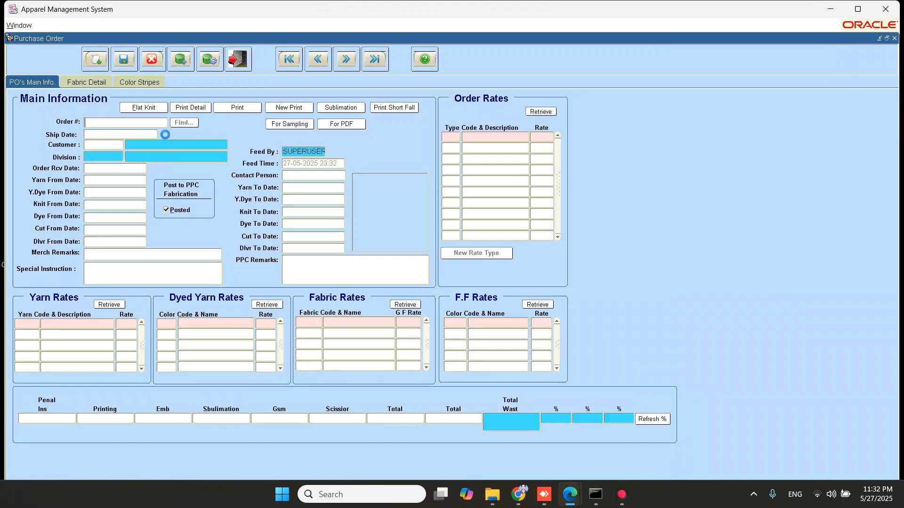
text(vX32)
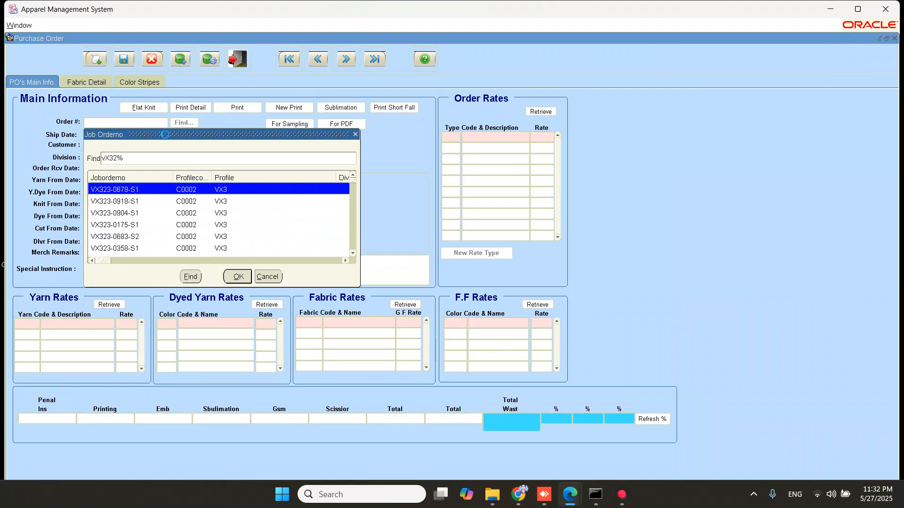
text(5-0001)
key(Return)
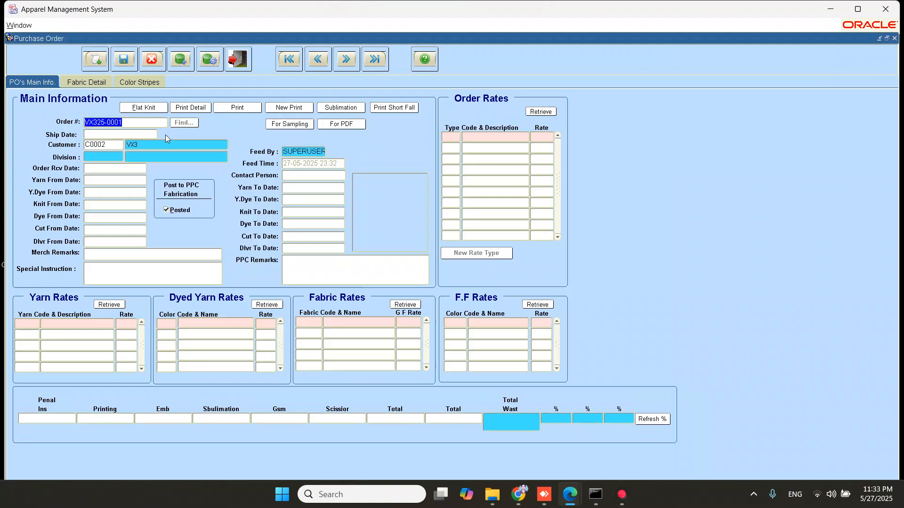
Retrieve the fabric rows, MICRO INTERLOCK and THT-951, dismissing the image error and checking their weights
click(86, 82)
click(147, 106)
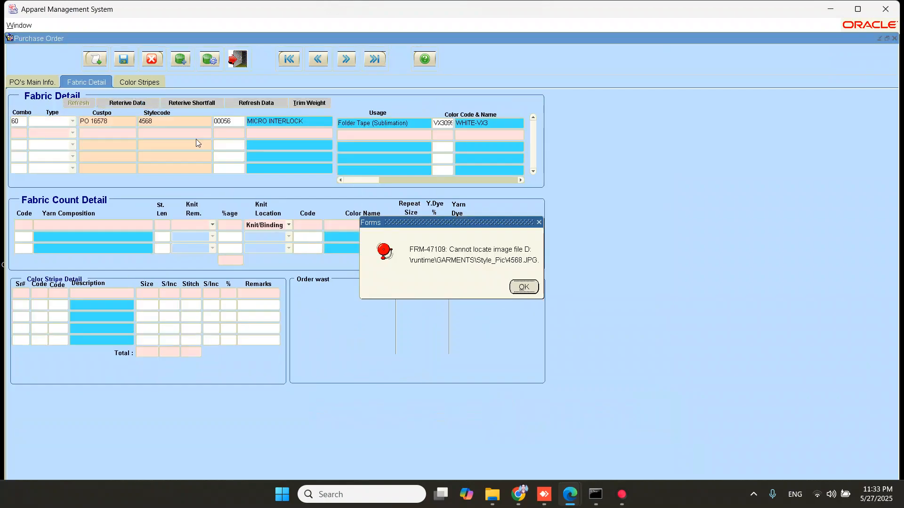
click(517, 286)
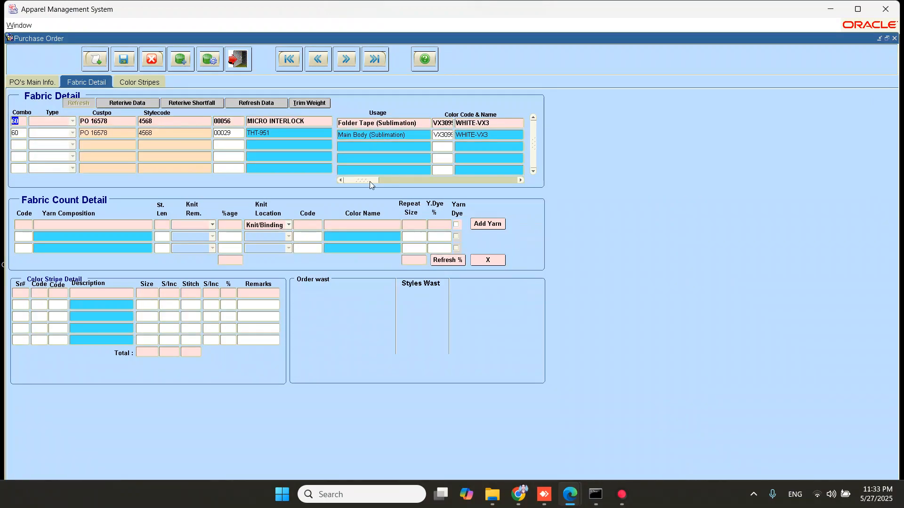
drag(370, 183, 492, 197)
click(383, 123)
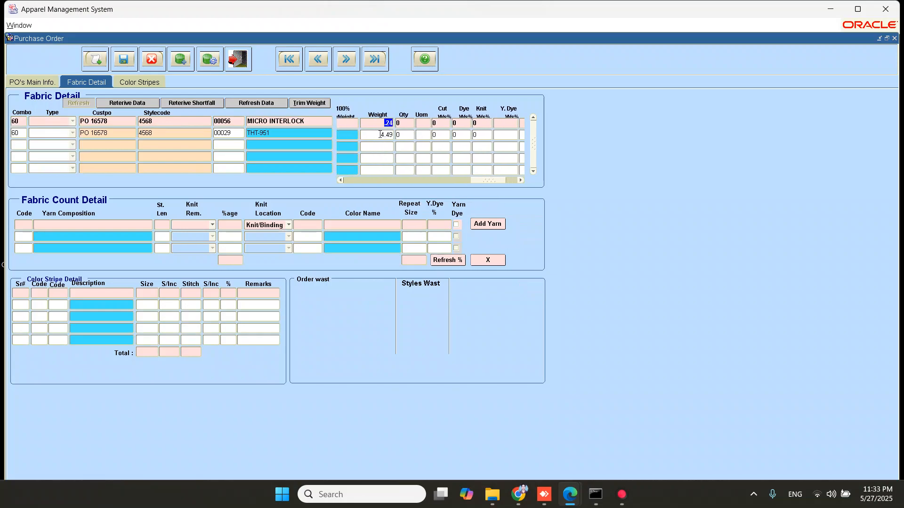
key(Down)
click(383, 126)
drag(475, 180, 360, 193)
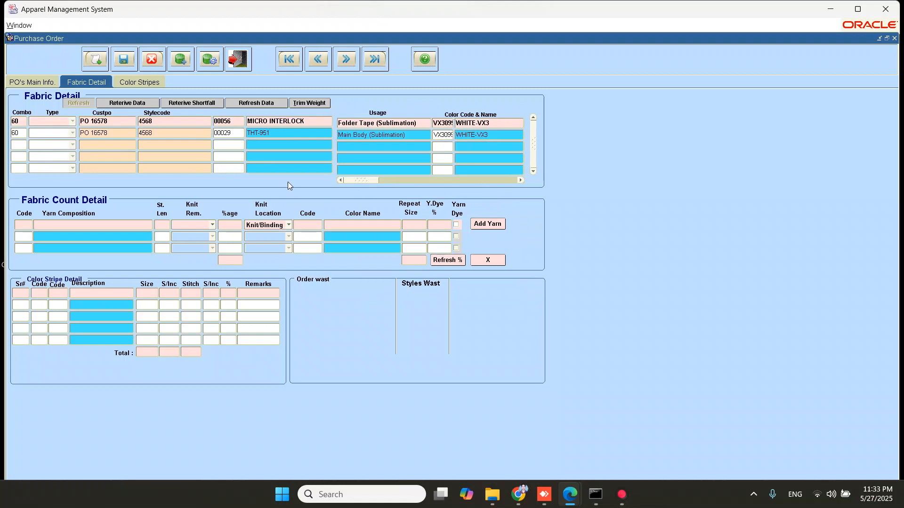
click(49, 84)
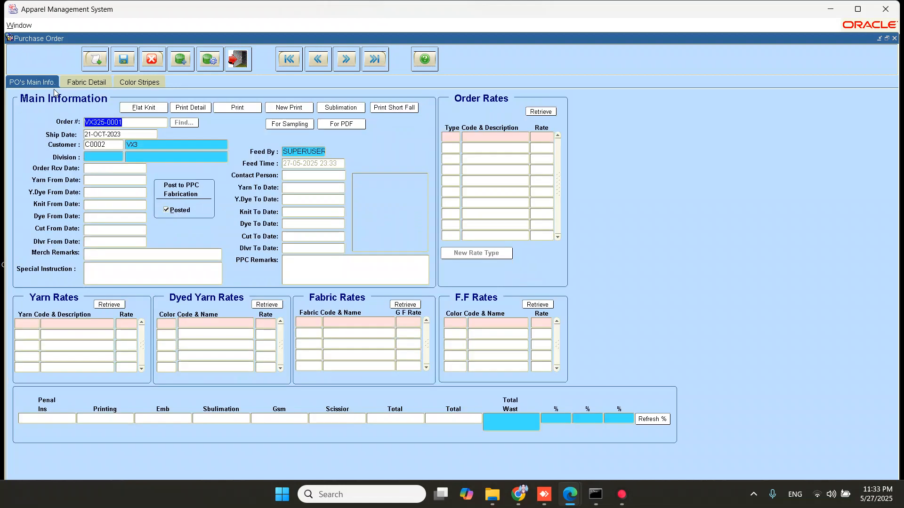
Check VX325-0001's Fabric Detail and Color Stripes tabs, then exit the Purchase Order form
click(97, 179)
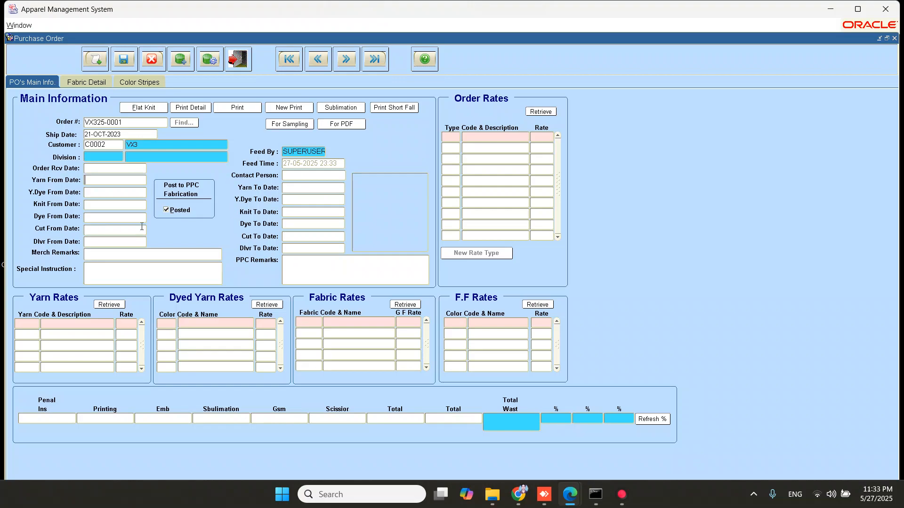
click(94, 80)
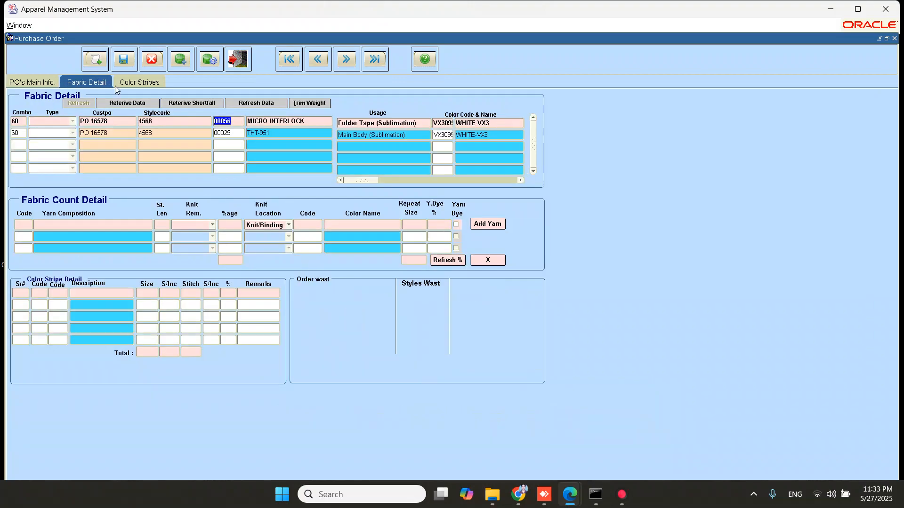
click(121, 88)
click(89, 84)
click(53, 83)
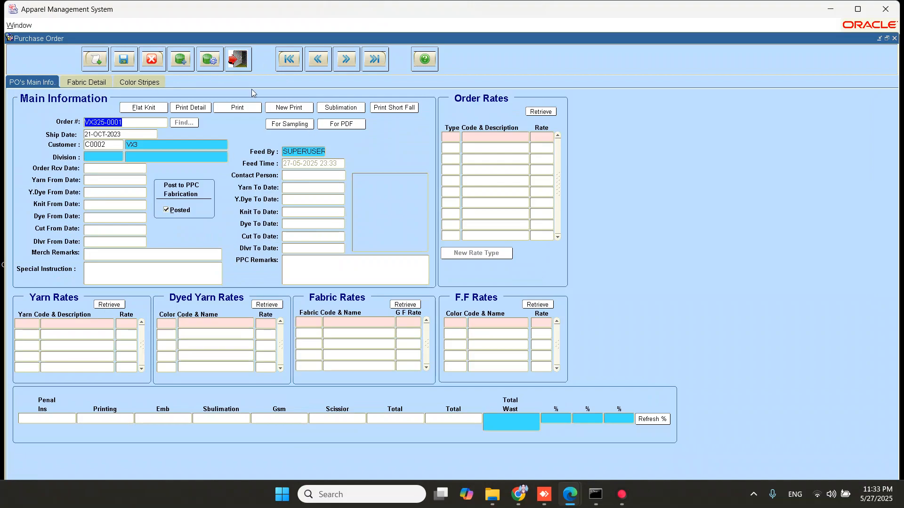
click(240, 61)
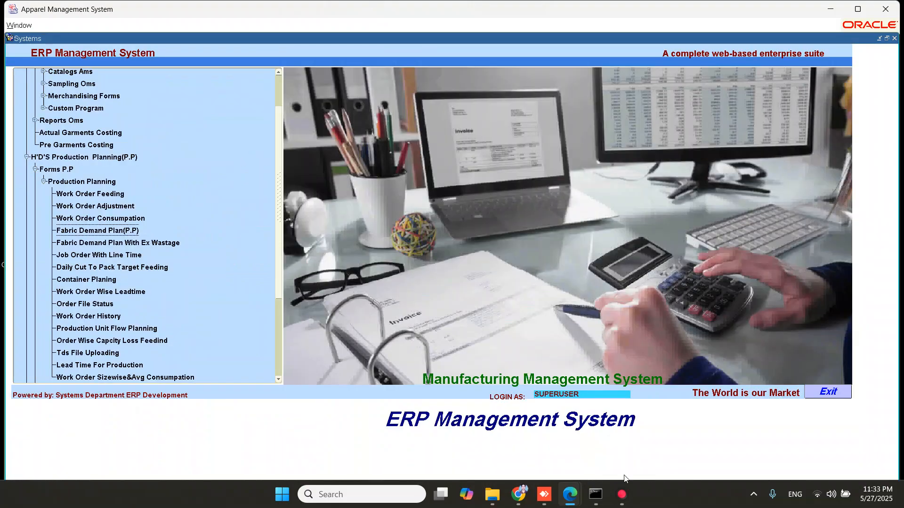
click(622, 494)
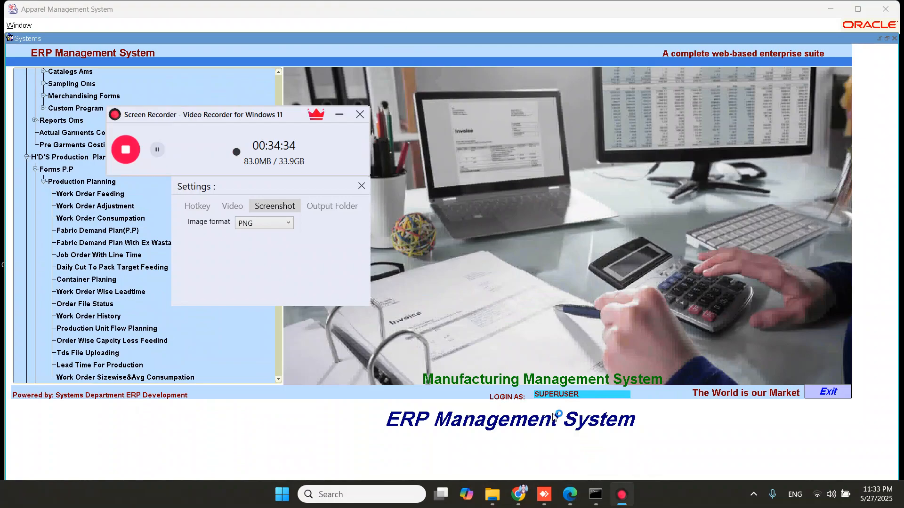